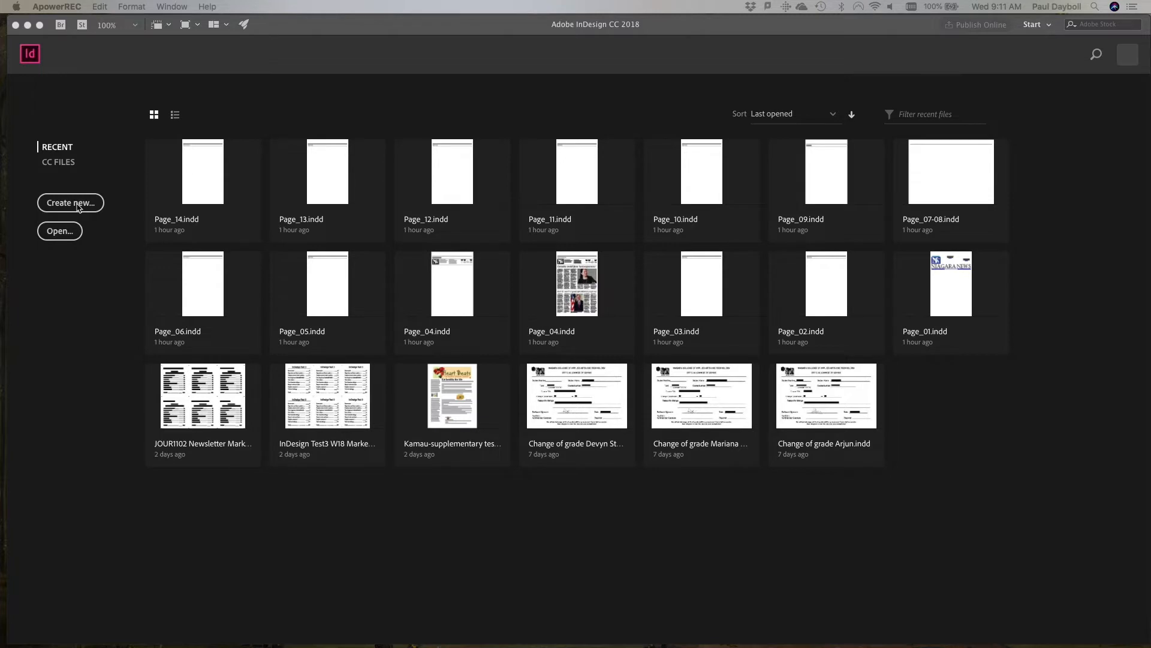
# Step: Start a new document and set its units to inches and its columns to 4
pyautogui.click(78, 207)
pyautogui.click(77, 206)
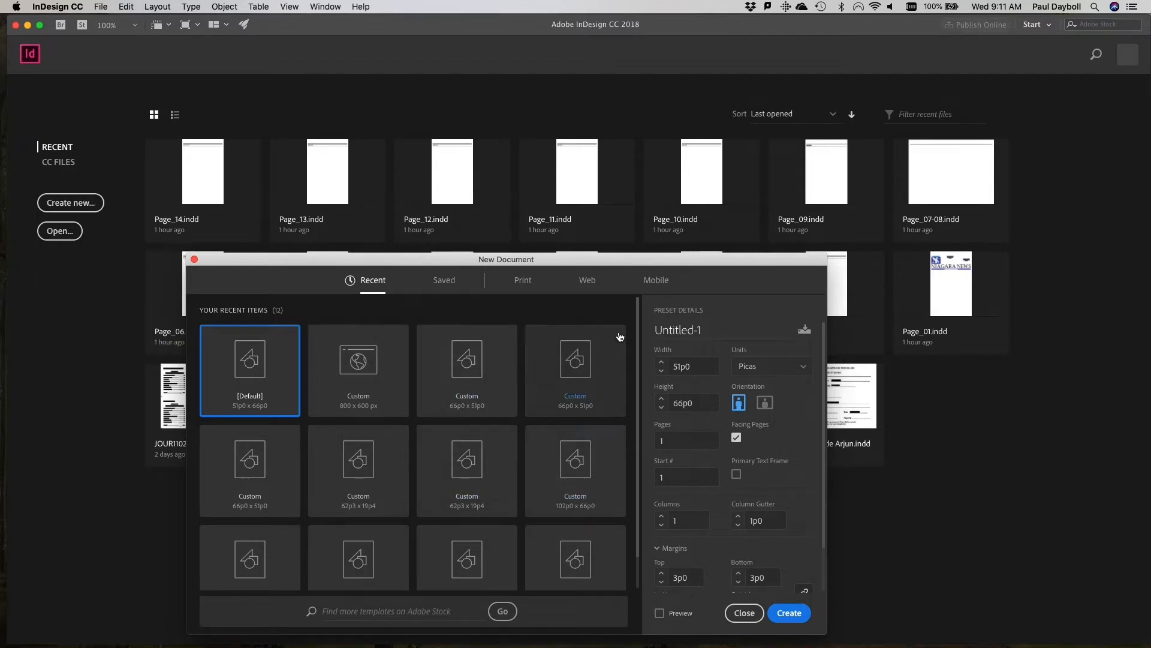
pyautogui.moveTo(599, 262); pyautogui.dragTo(627, 84)
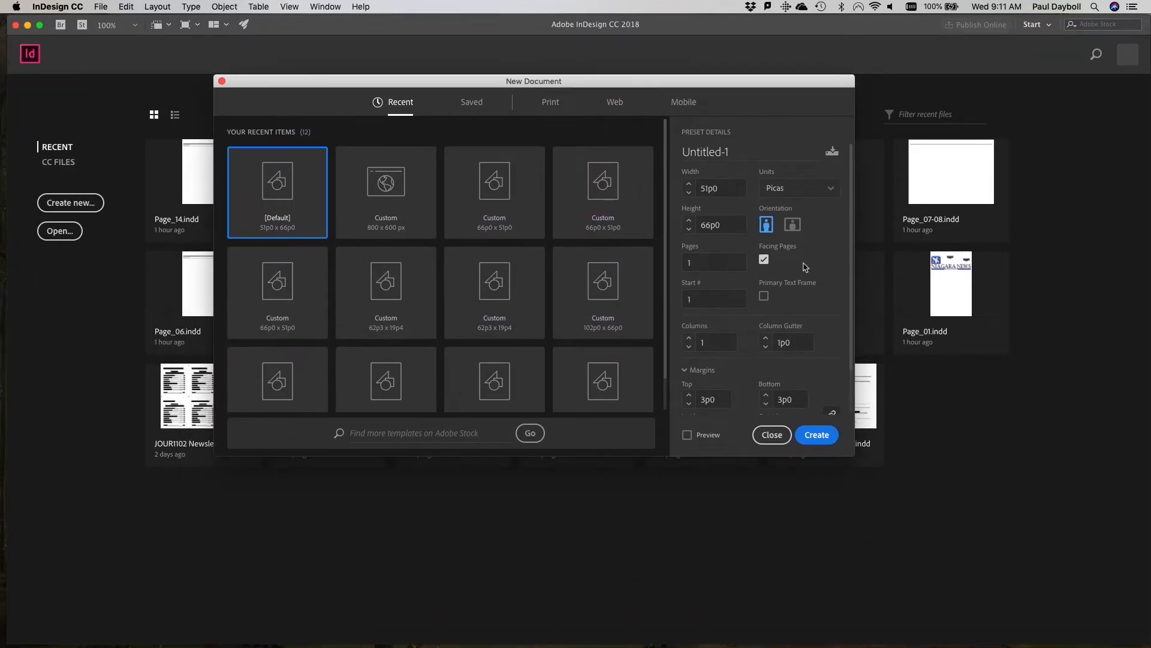
pyautogui.click(784, 196)
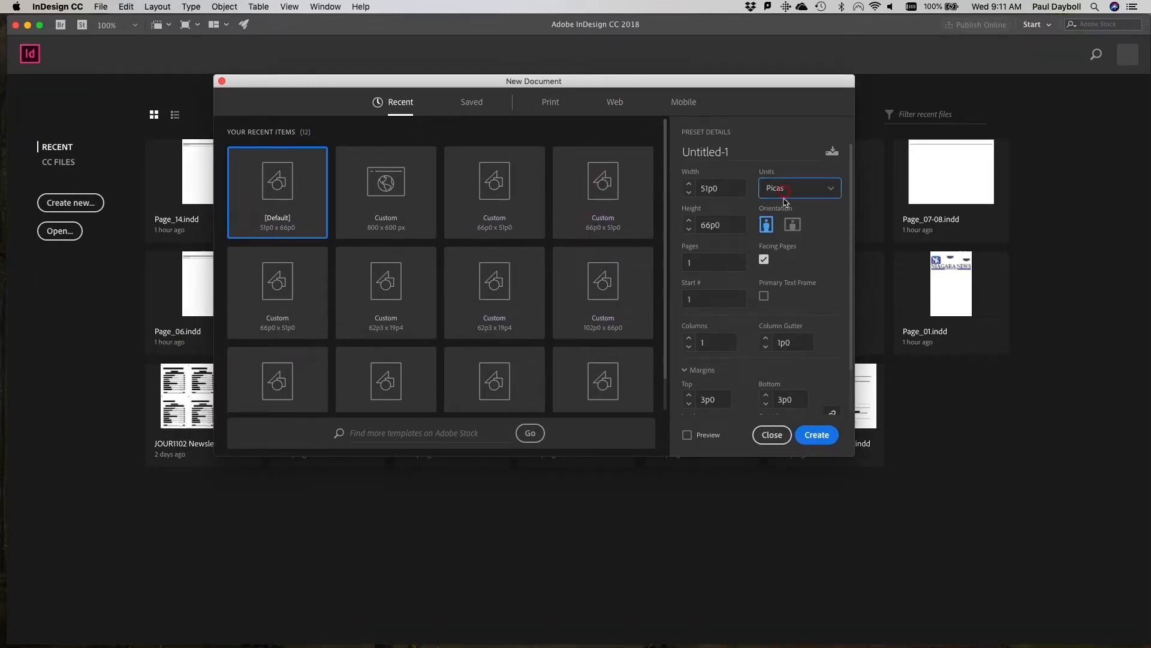
pyautogui.click(831, 191)
pyautogui.click(791, 251)
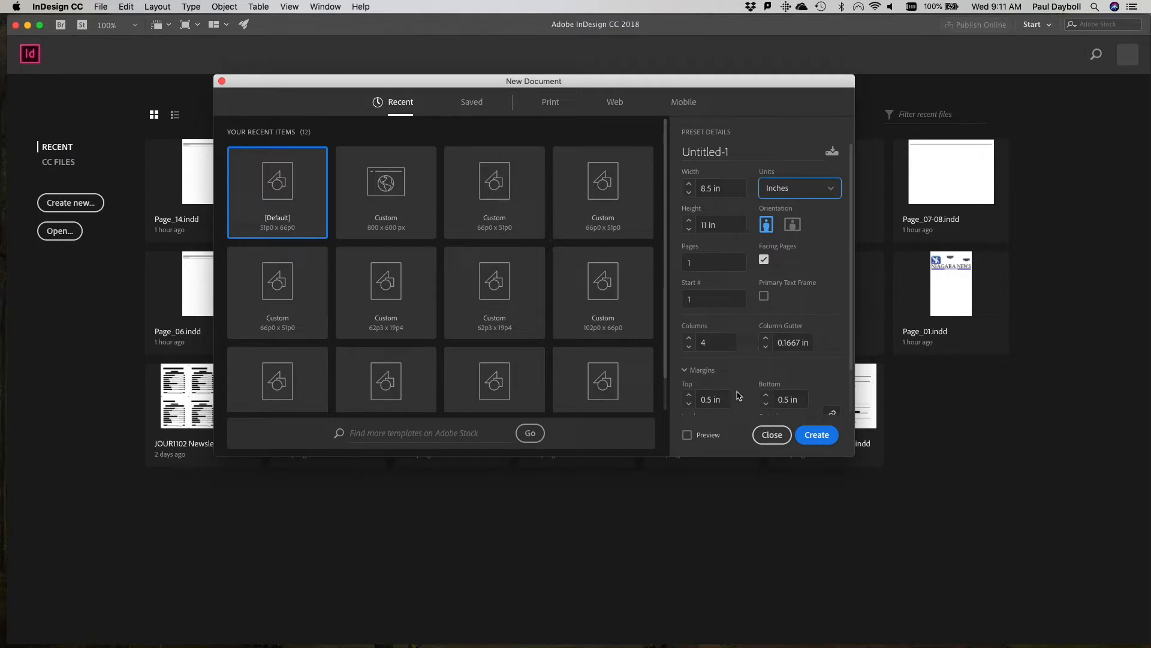
# Step: Check the margin settings and create the document with 0.5 in margins on all sides
pyautogui.scroll(-3, 738, 395)
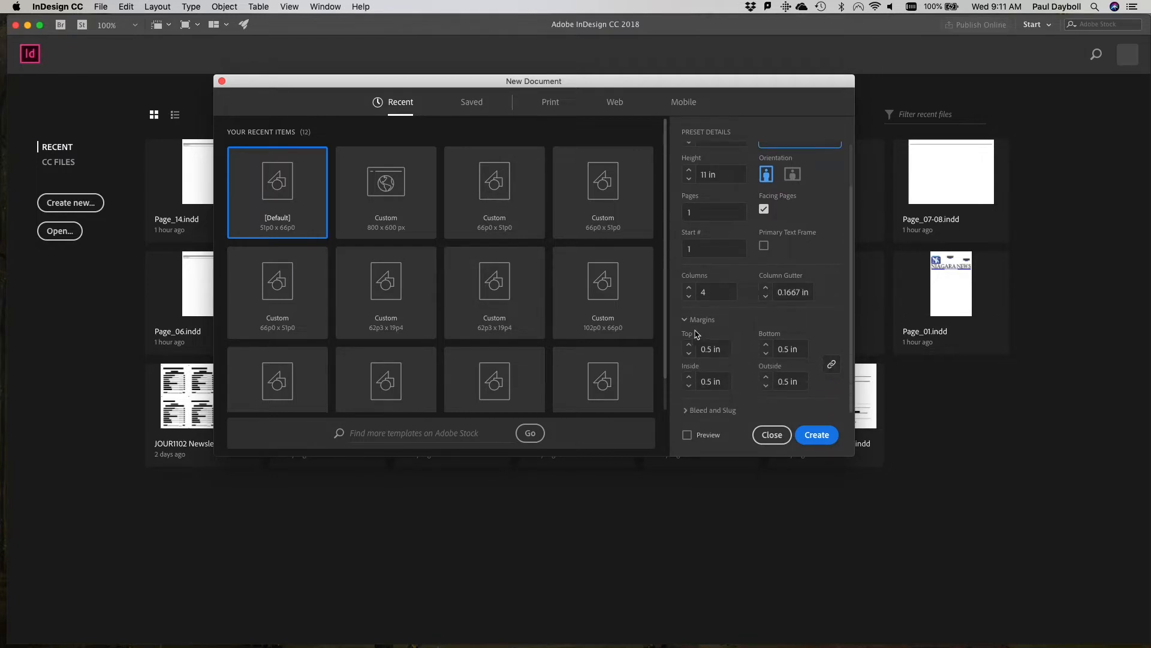
pyautogui.scroll(3, 687, 324)
pyautogui.click(686, 370)
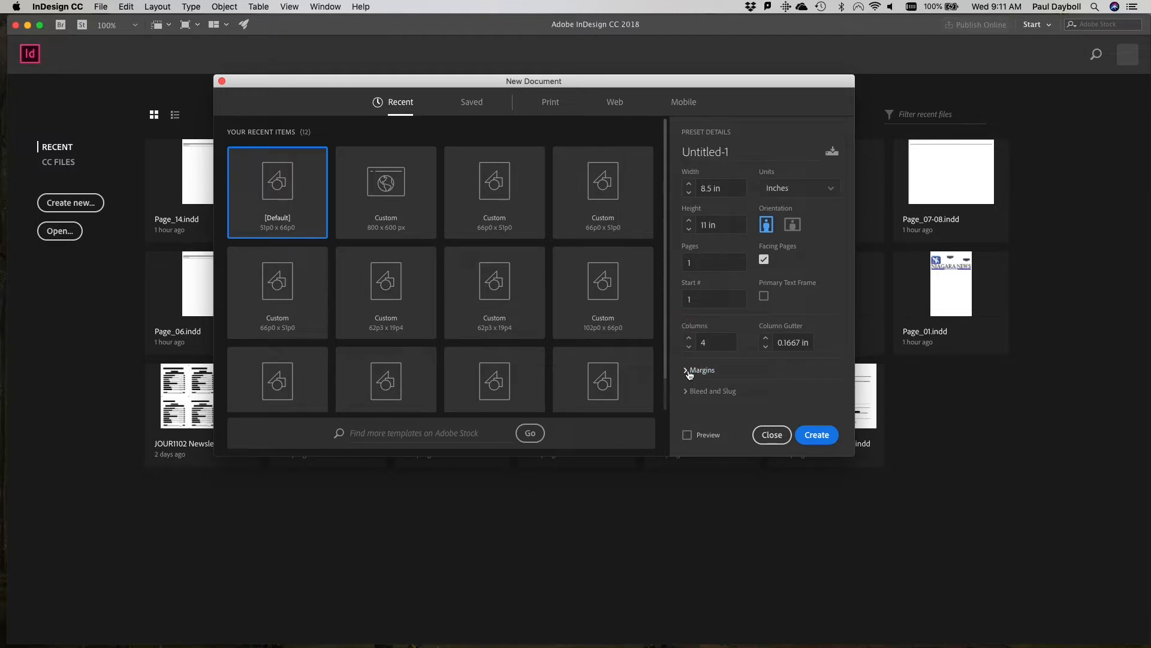
pyautogui.click(686, 371)
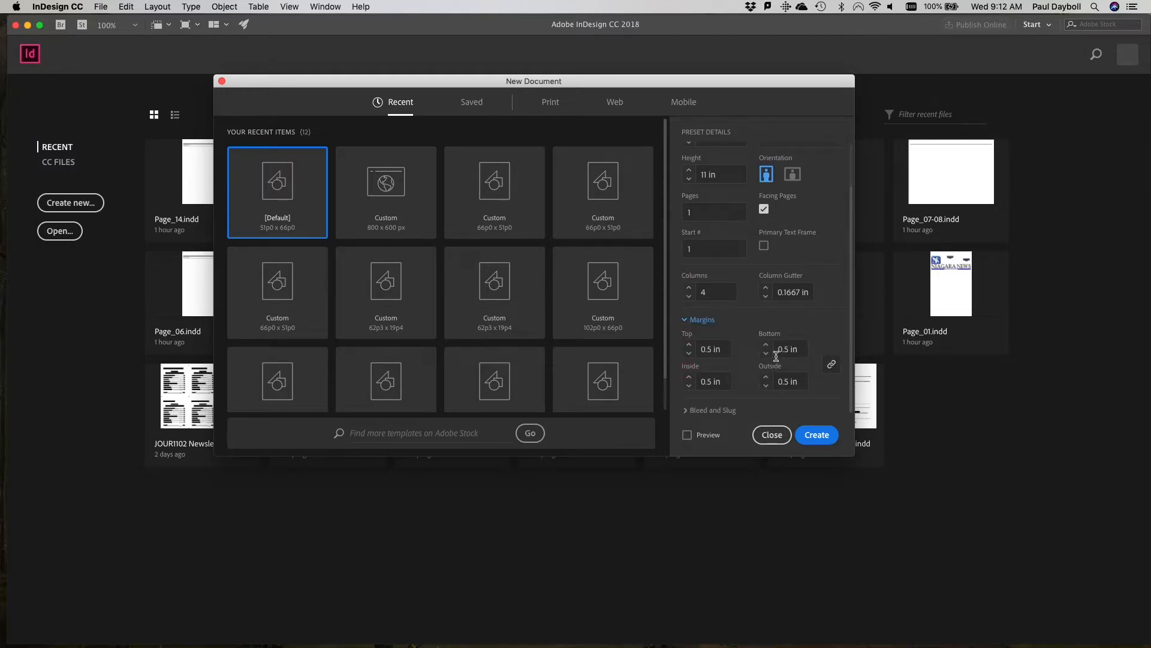
pyautogui.click(820, 436)
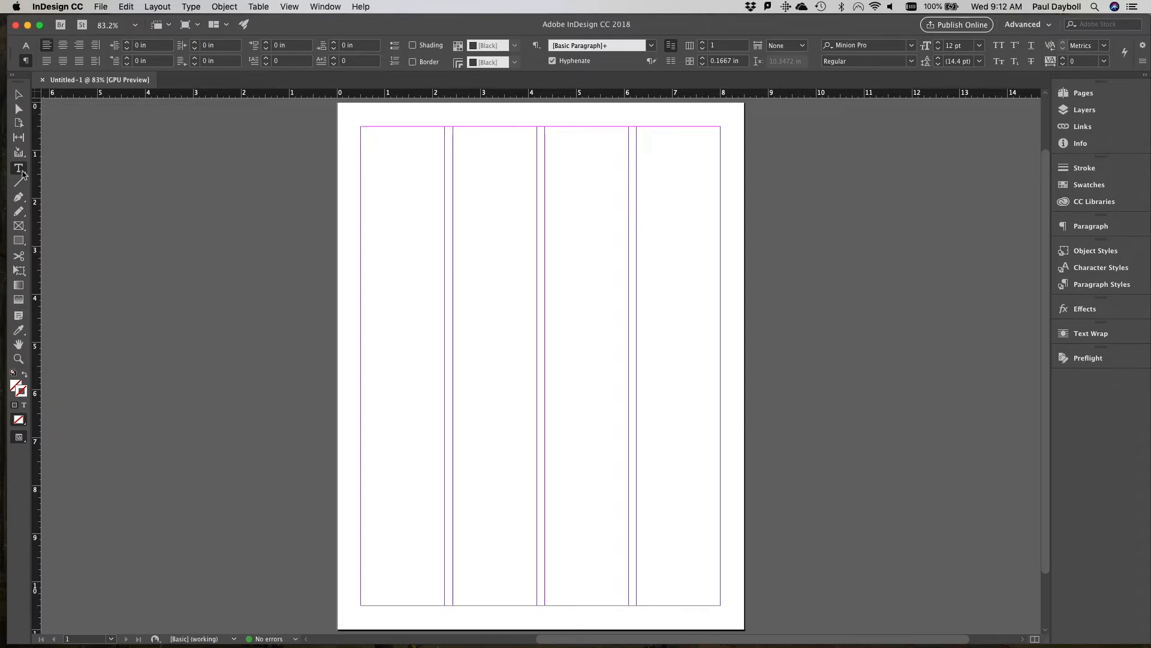
# Step: Draw a rectangle frame about 3.14 in high from the top-left margin corner and fit its width to the first column
pyautogui.click(19, 226)
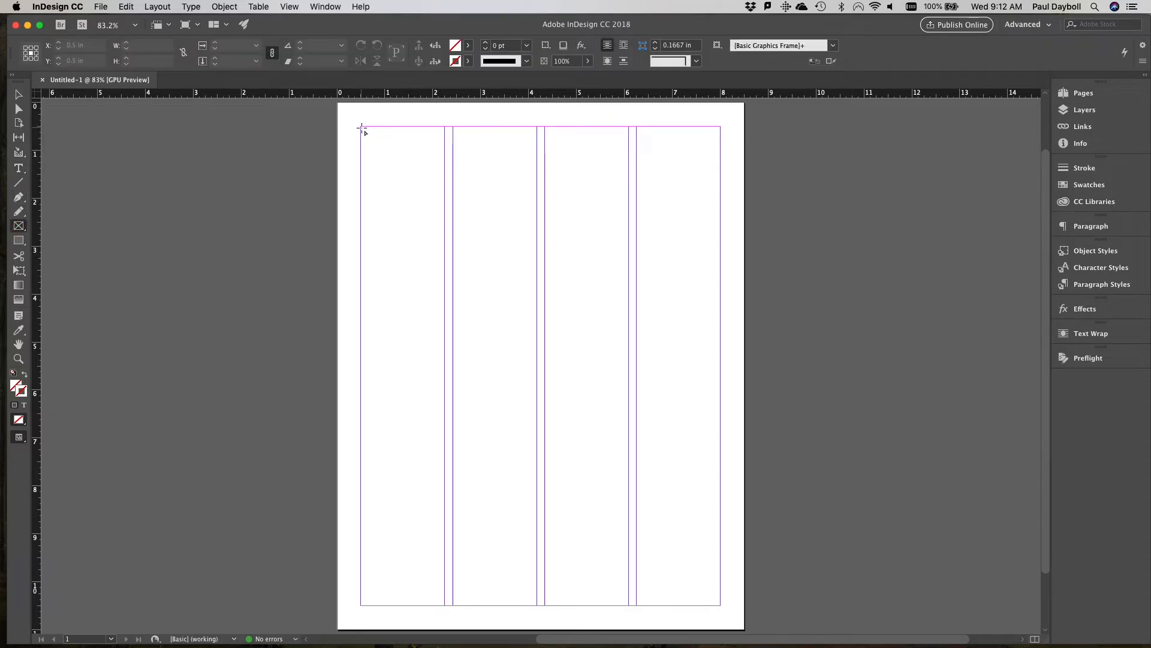
pyautogui.moveTo(362, 127); pyautogui.dragTo(486, 276)
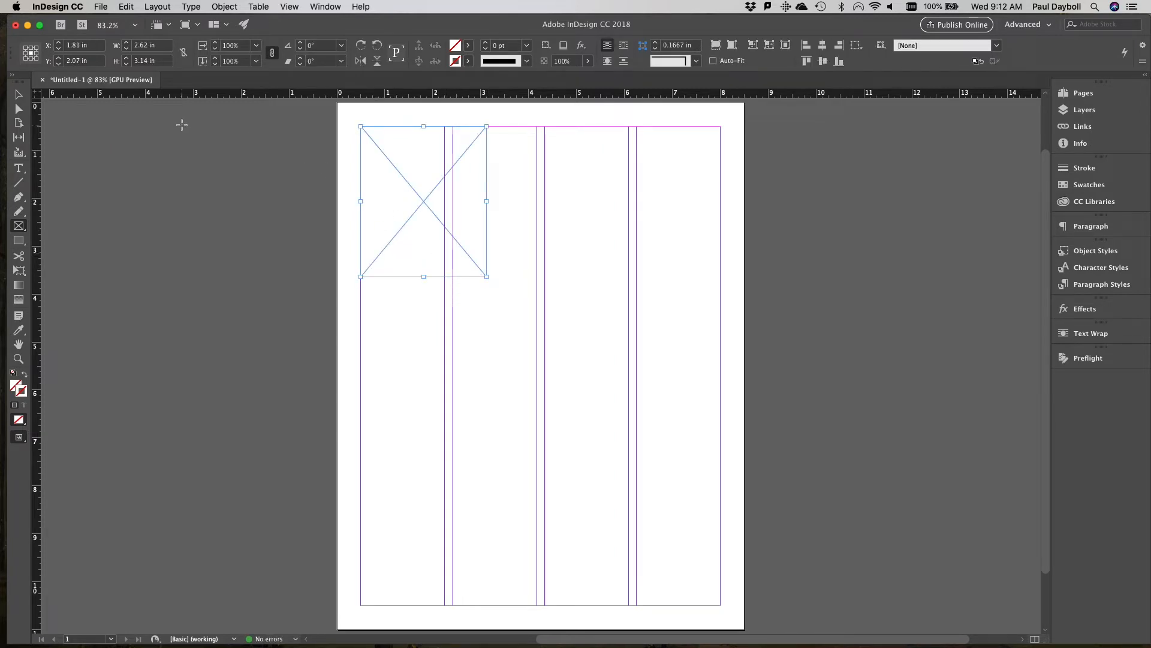
pyautogui.click(18, 95)
pyautogui.moveTo(488, 201); pyautogui.dragTo(444, 199)
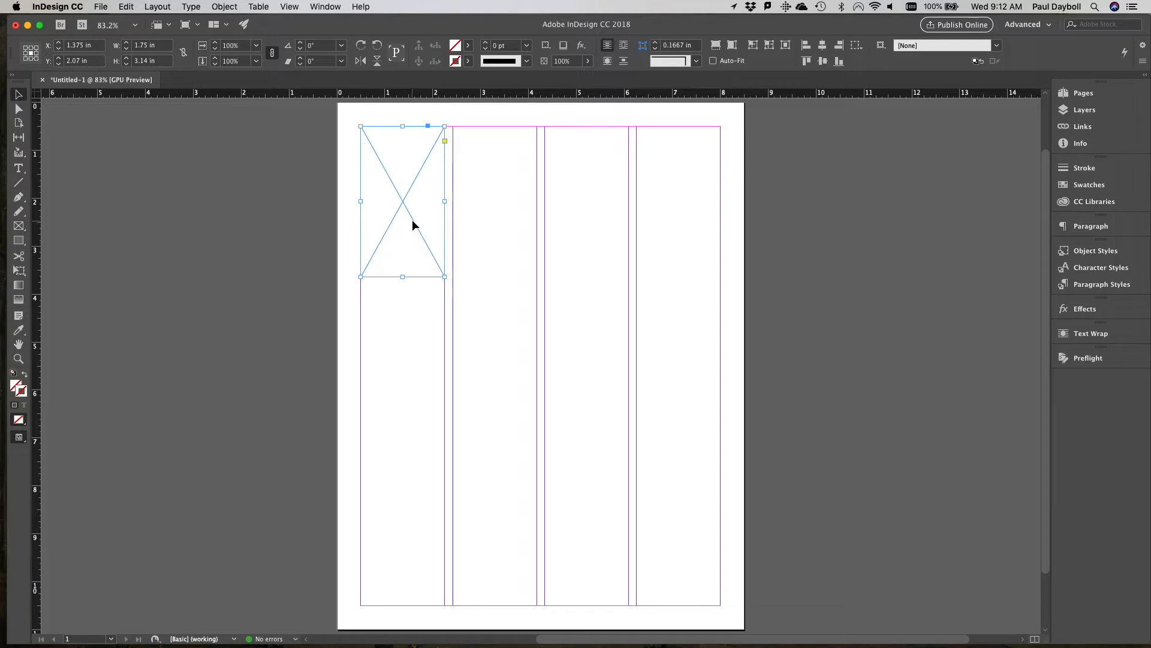
# Step: Try setting the picture frame's height to 2.5 in from its centre reference point, and undo the change
pyautogui.click(160, 61)
pyautogui.moveTo(161, 61); pyautogui.dragTo(119, 60)
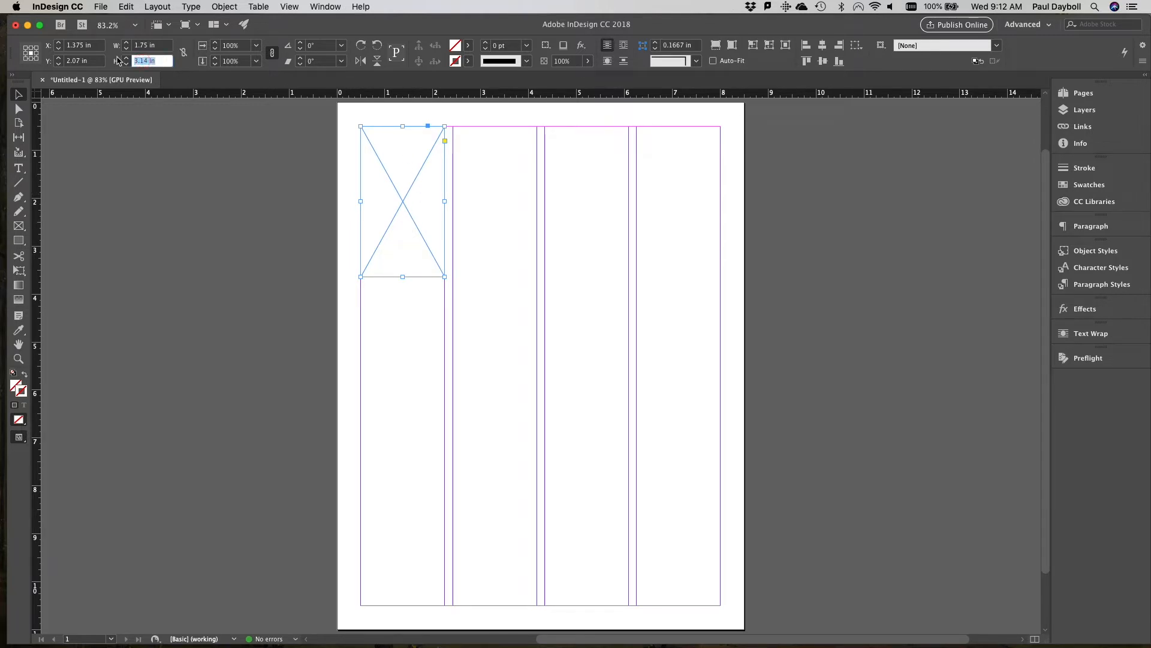
pyautogui.write('2.5')
pyautogui.press('Return')
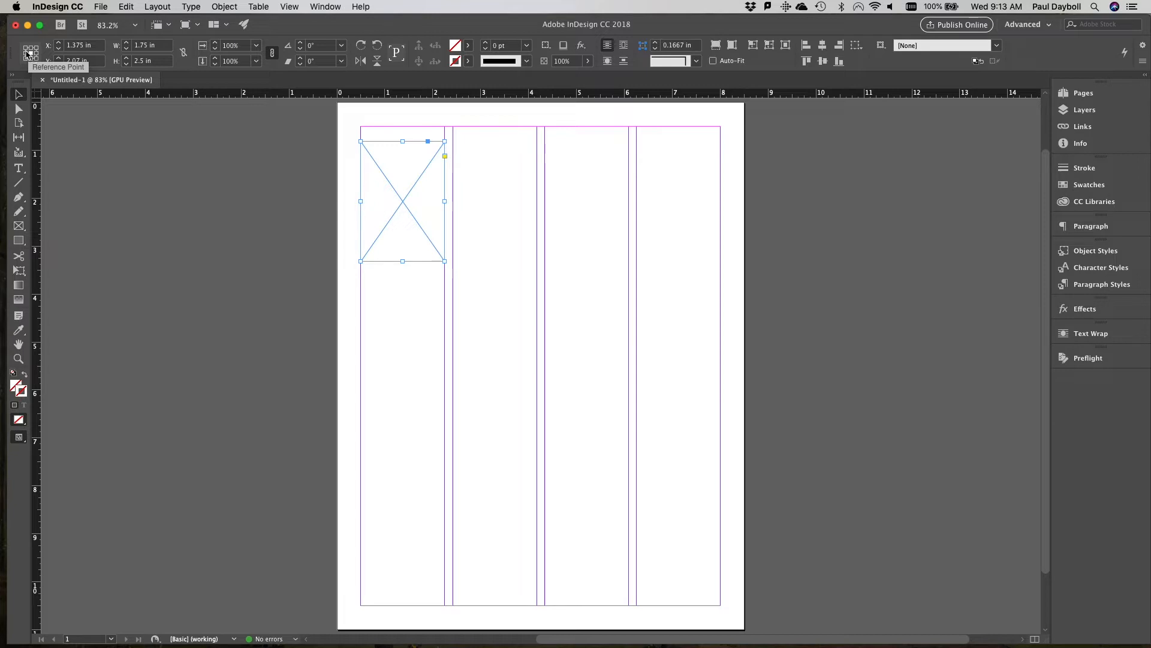
pyautogui.press('super+z')
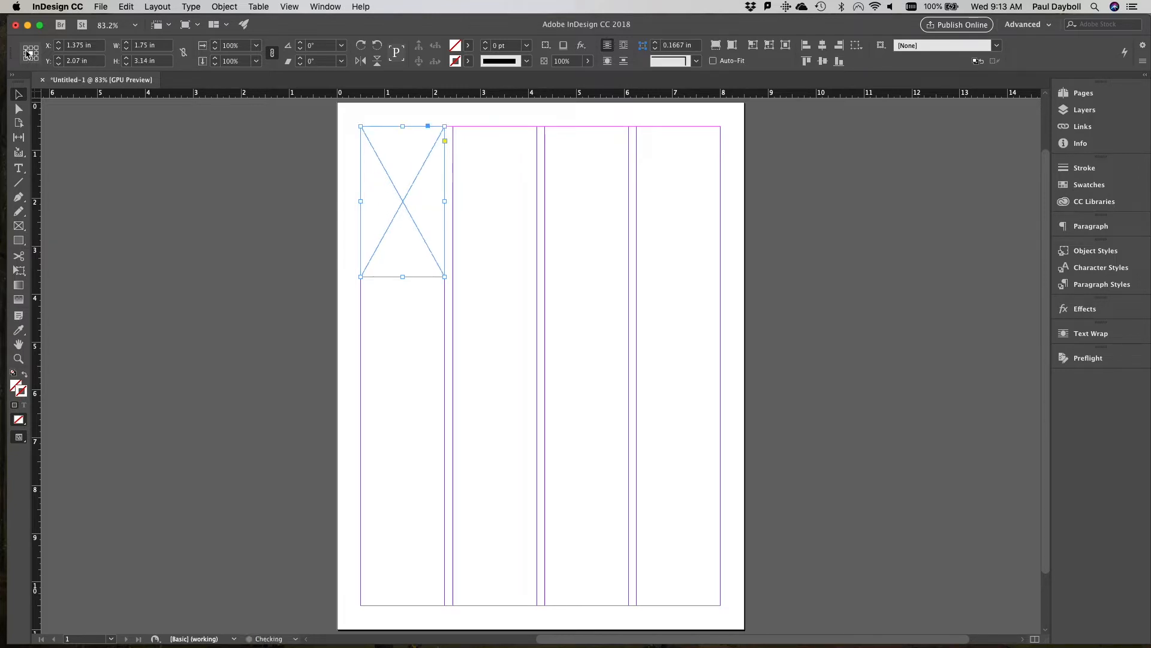
# Step: Set the frame's reference point to its top-left corner and its height to 2.5 in
pyautogui.click(27, 49)
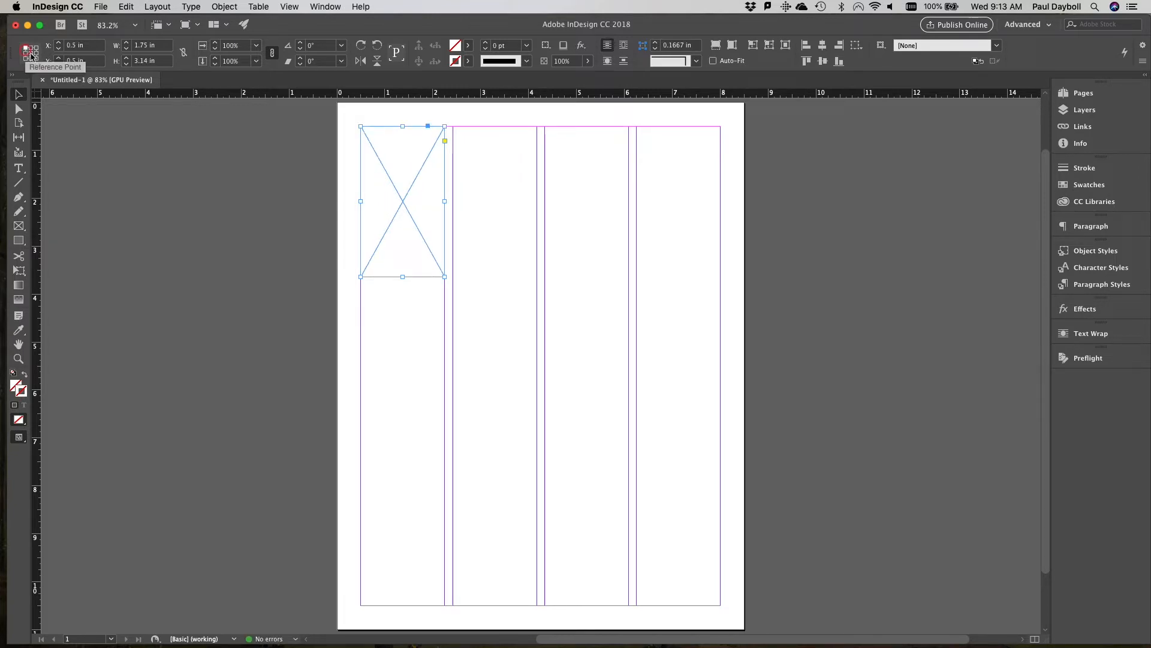
pyautogui.tripleClick(157, 61)
pyautogui.write('2.5')
pyautogui.press('Return')
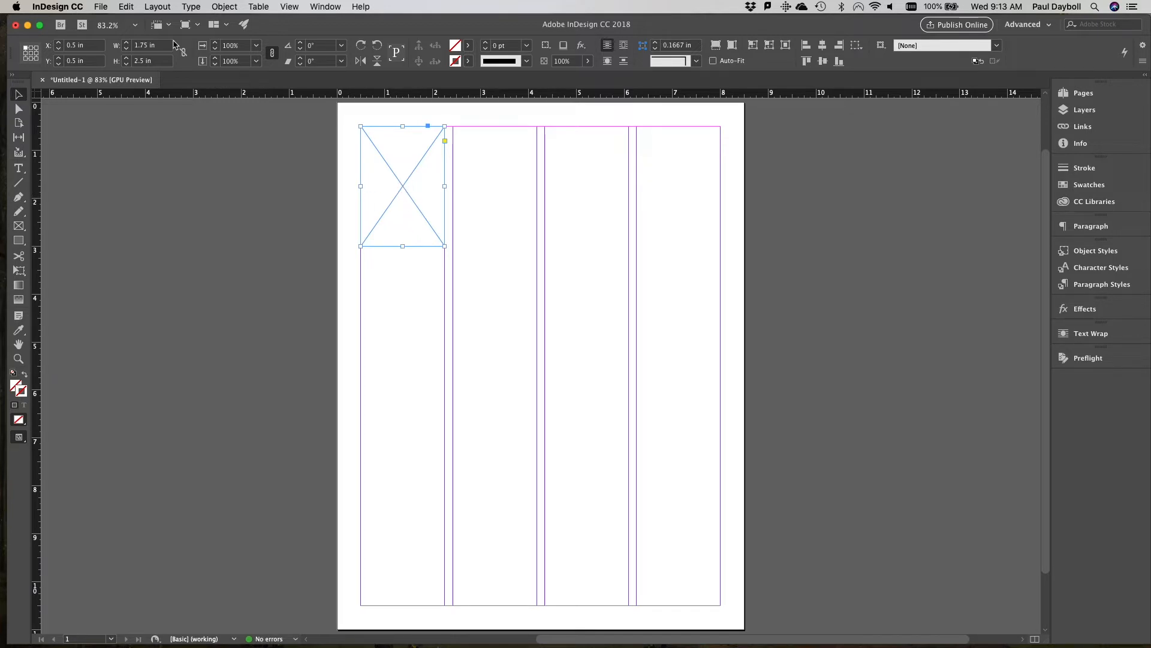
# Step: Place Two Grads.eps from the INDD Exercise One folder on the Desktop into the picture frame
pyautogui.click(102, 6)
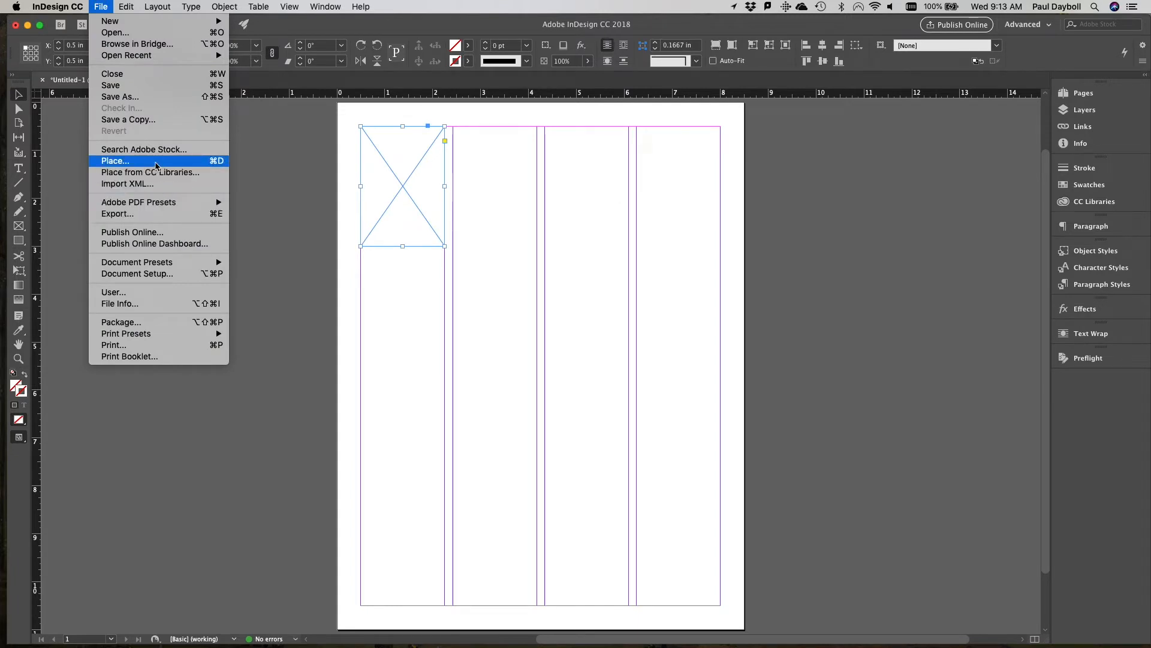
pyautogui.click(214, 166)
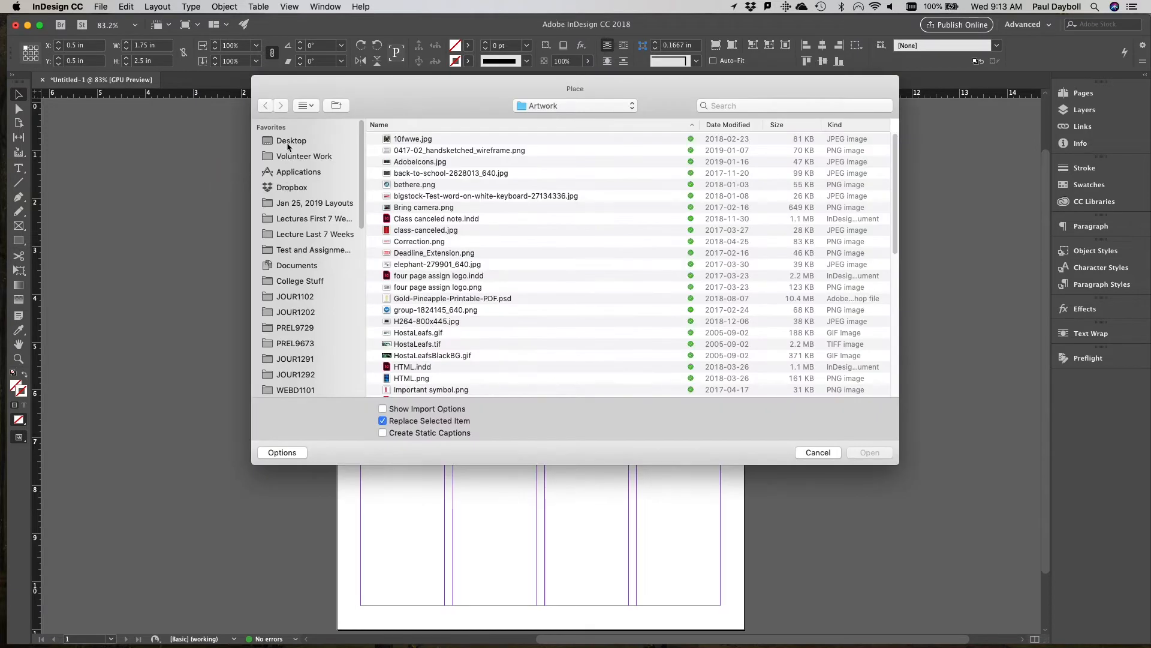
pyautogui.click(289, 142)
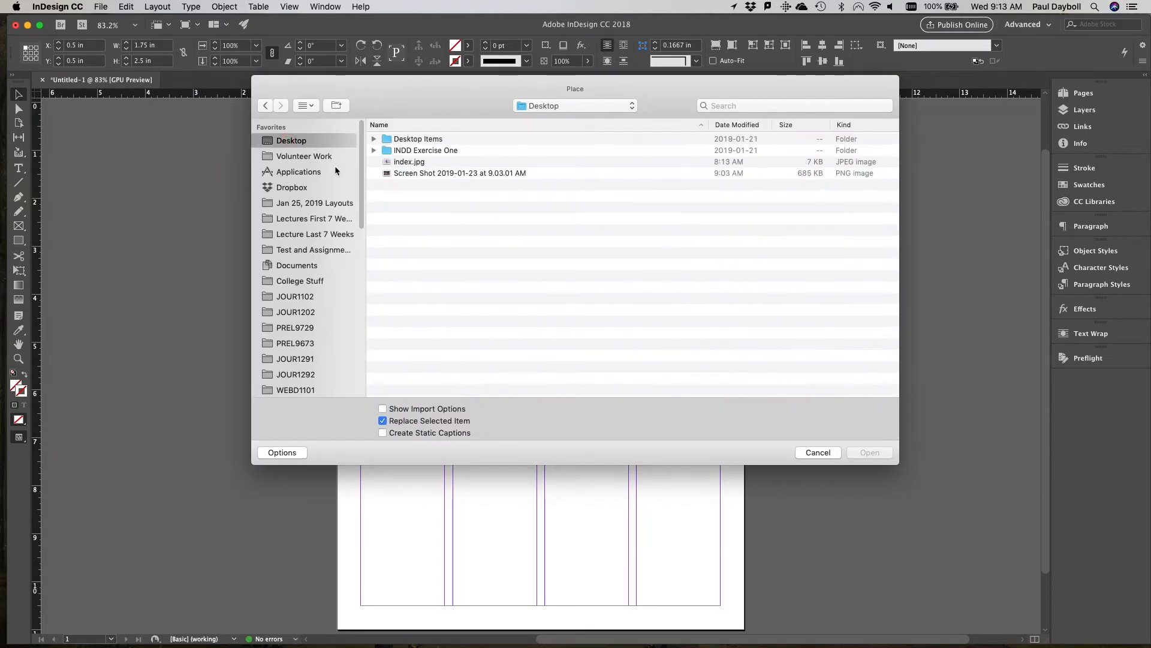
pyautogui.doubleClick(422, 153)
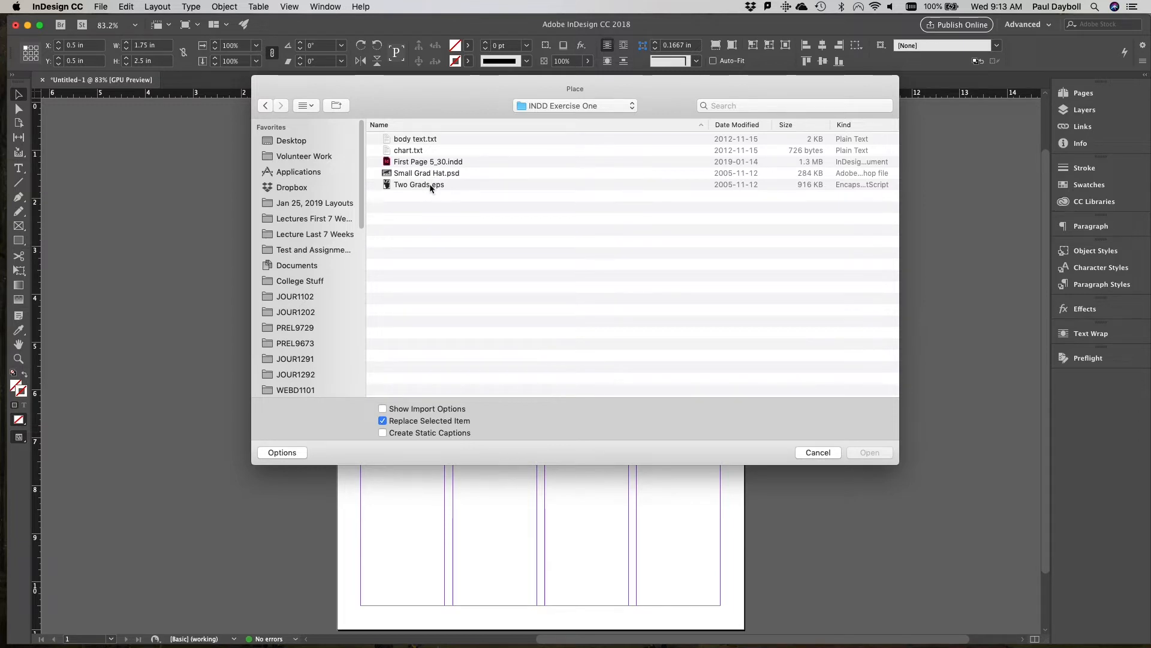
pyautogui.click(431, 186)
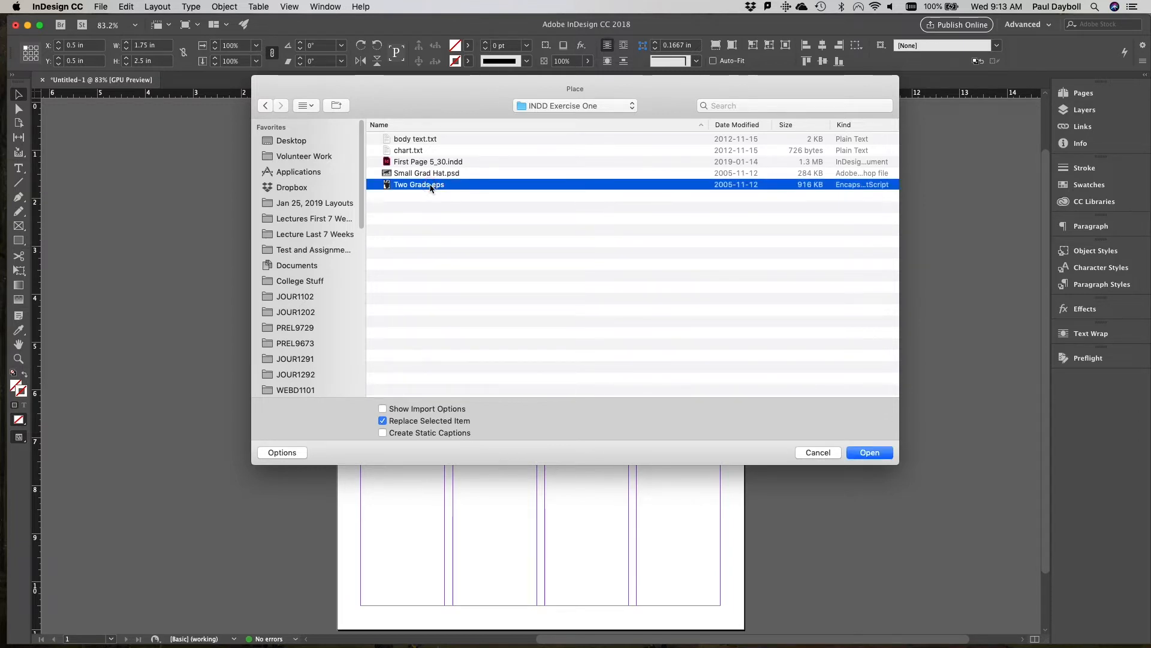
pyautogui.doubleClick(431, 186)
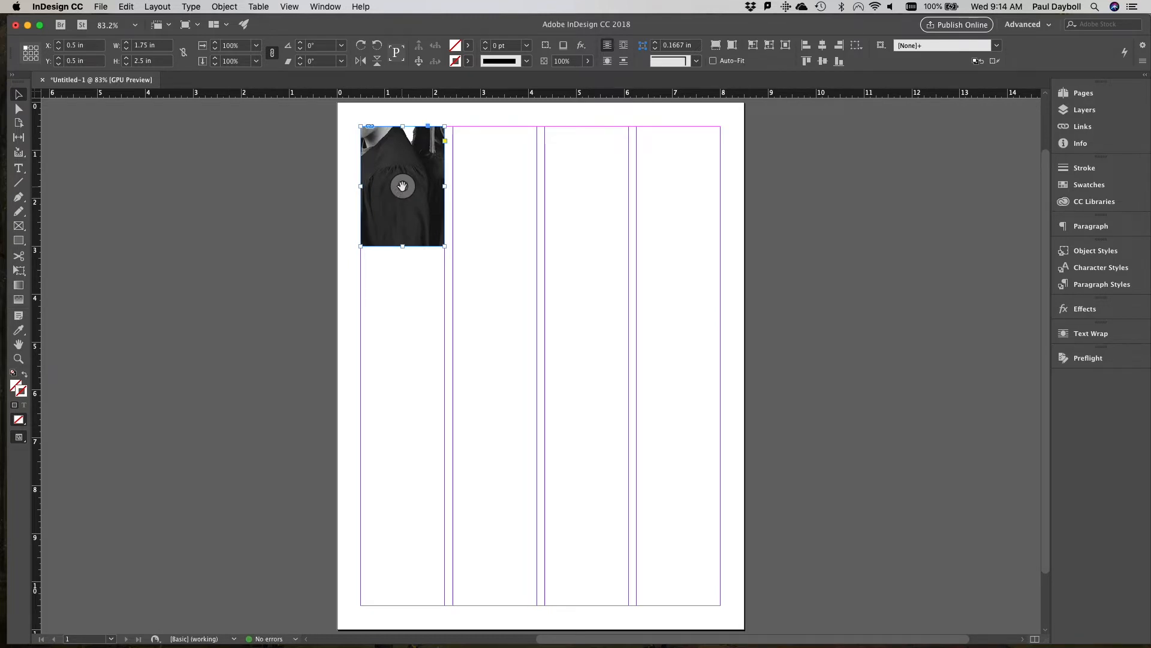
pyautogui.click(402, 186)
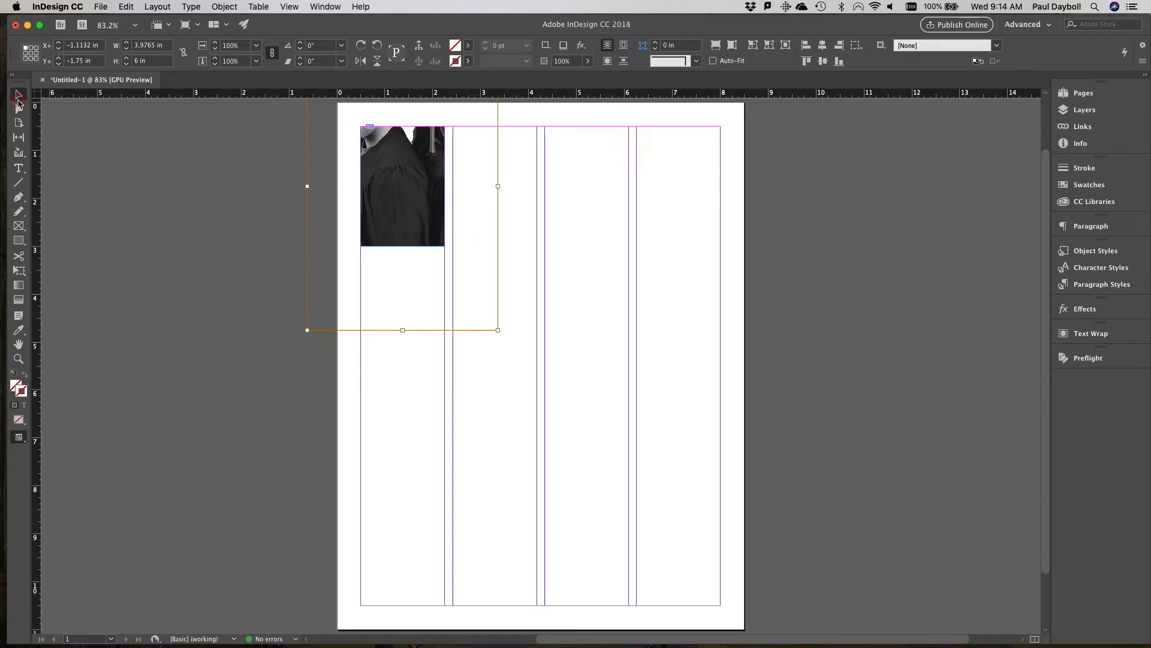
pyautogui.click(539, 166)
pyautogui.click(421, 161)
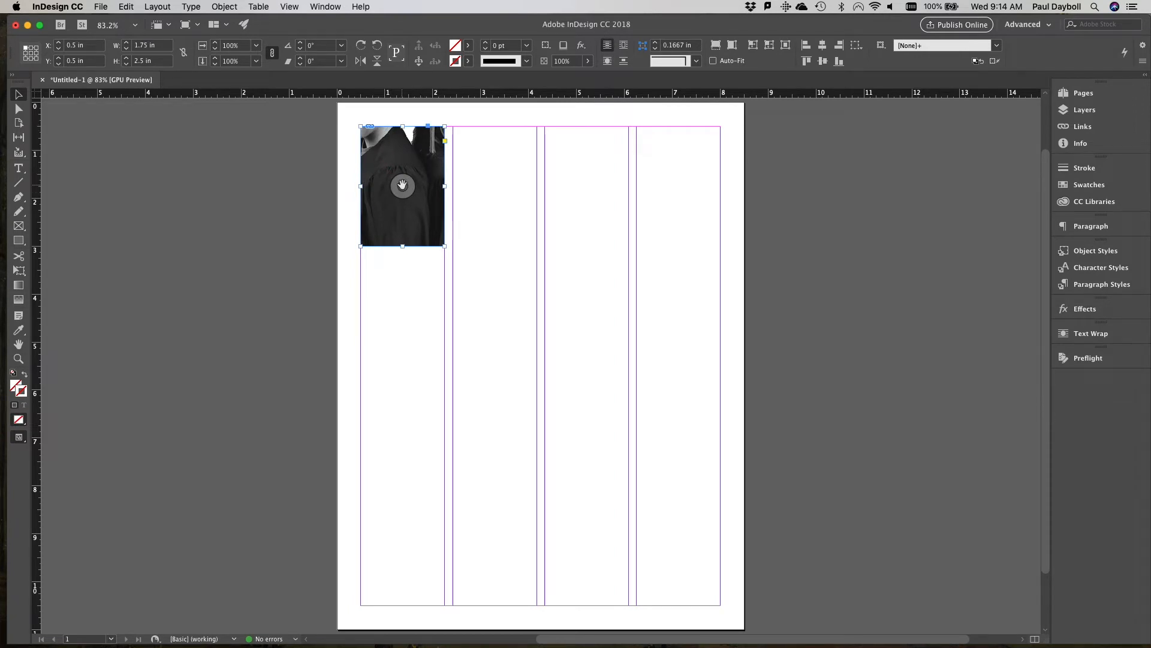
# Step: Scale the image inside the frame to 41% and move it to the frame's top-left corner, leaving the frame size alone
pyautogui.click(403, 186)
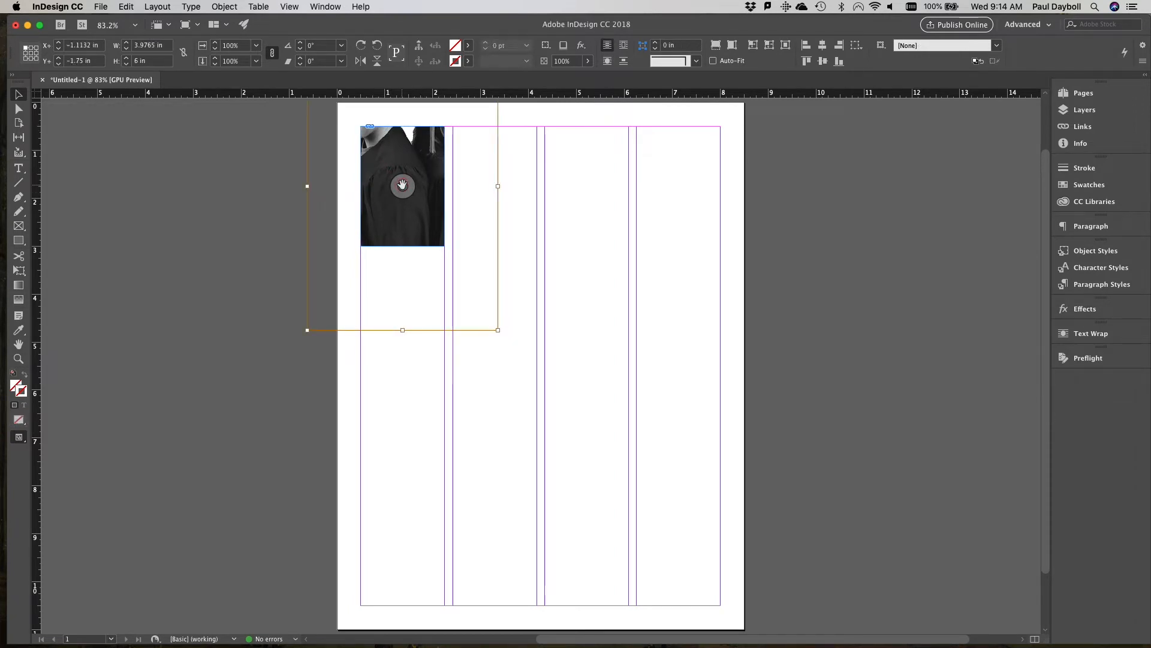
pyautogui.moveTo(402, 186)
pyautogui.mouseDown()
pyautogui.moveTo(406, 246)
pyautogui.moveTo(398, 199)
pyautogui.mouseUp()
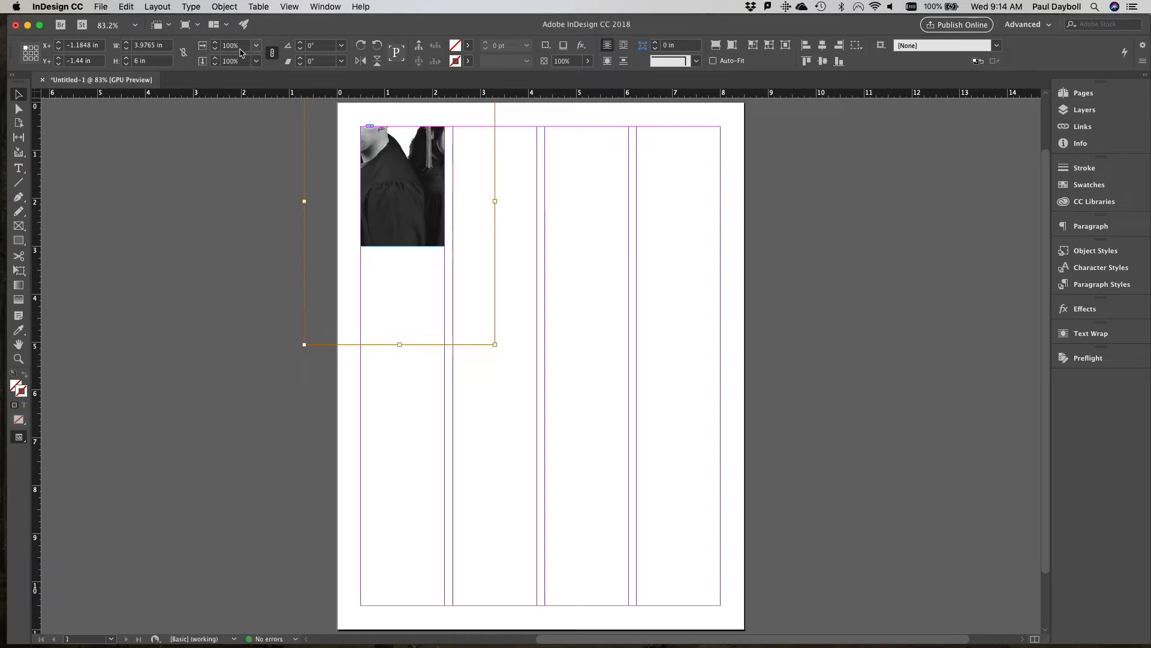
pyautogui.moveTo(241, 46); pyautogui.dragTo(217, 51)
pyautogui.write('41')
pyautogui.press('Tab')
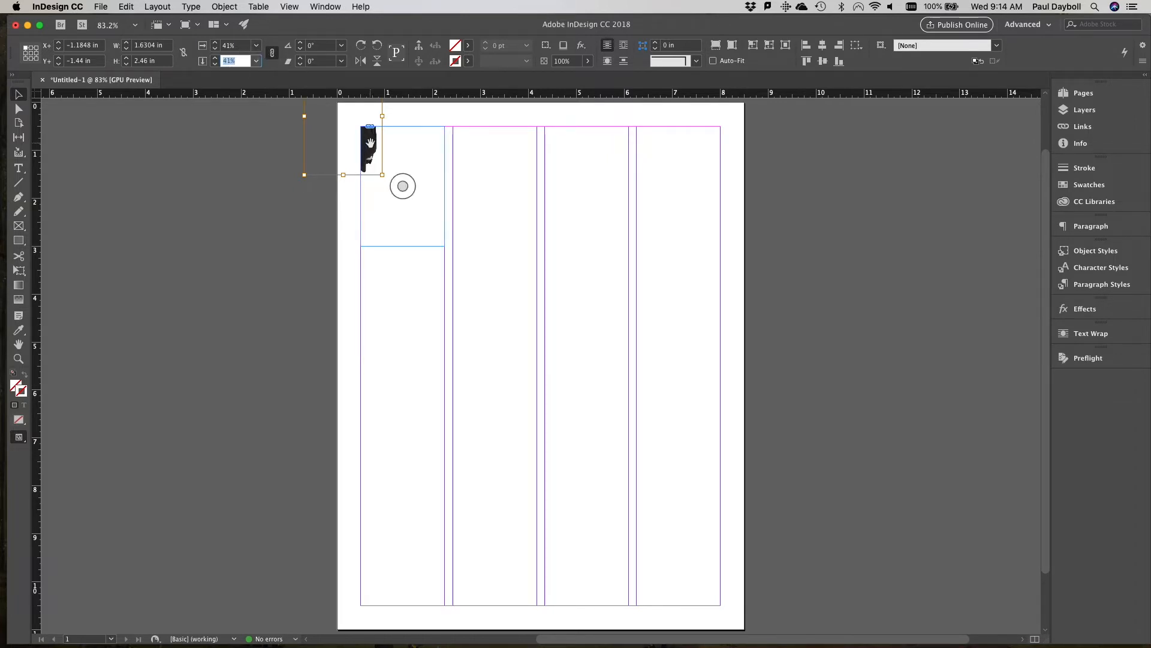
pyautogui.moveTo(370, 142); pyautogui.dragTo(423, 202)
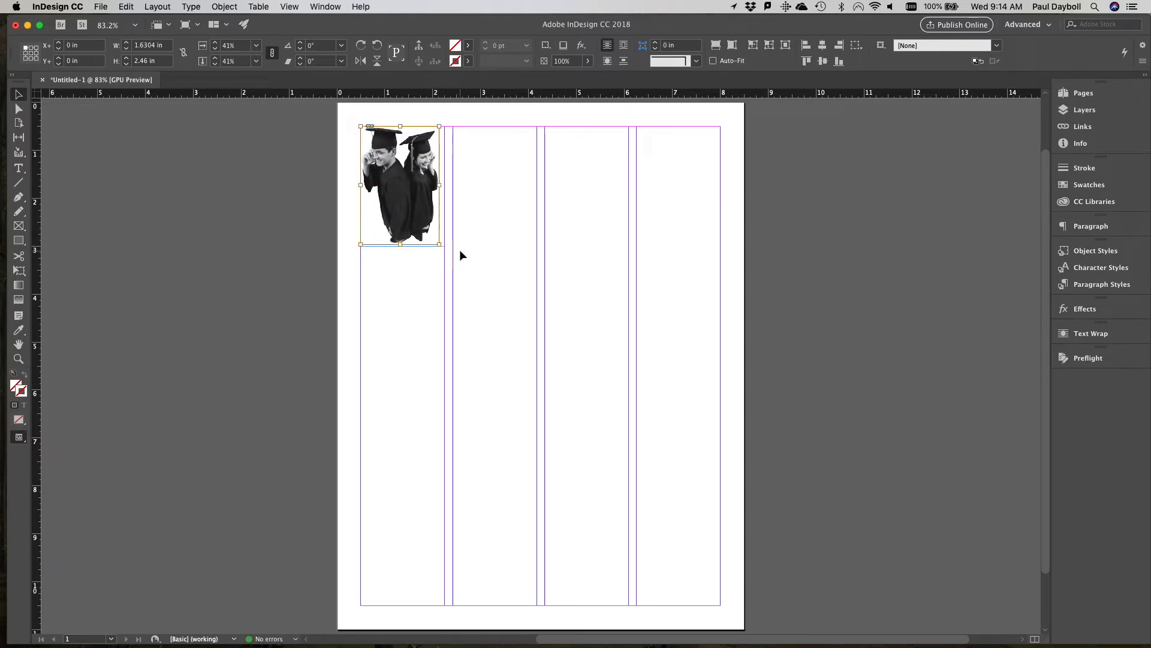
pyautogui.click(489, 211)
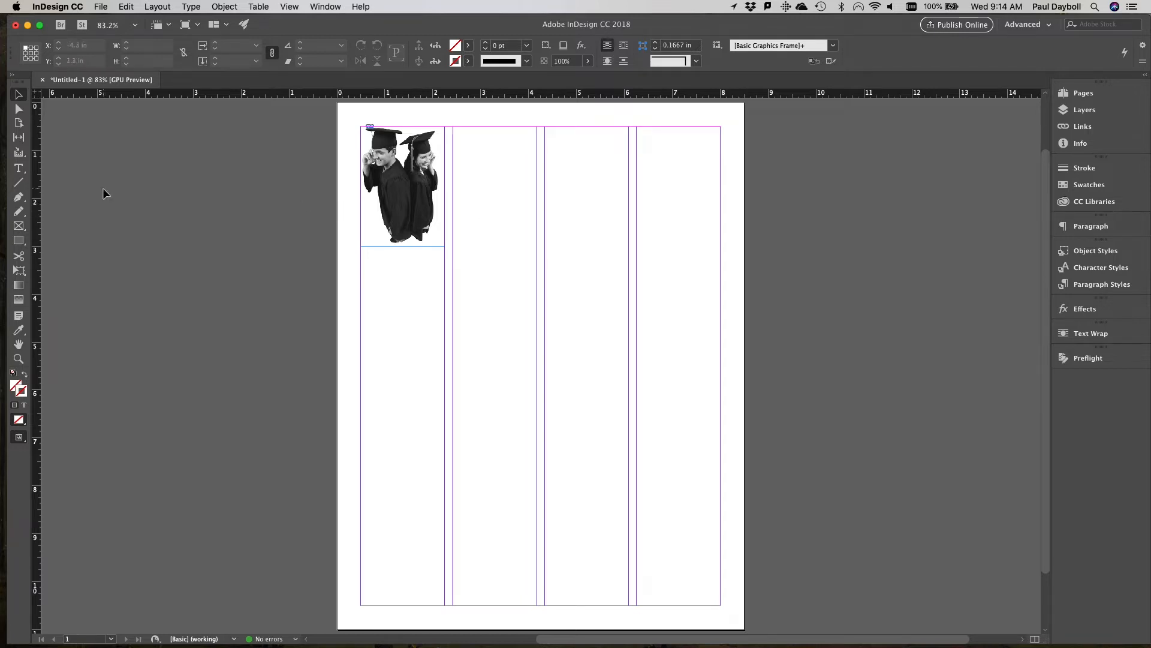
# Step: Draw a text frame about 1.74 in high beside the photo and stretch its width across columns two to four
pyautogui.press('t')
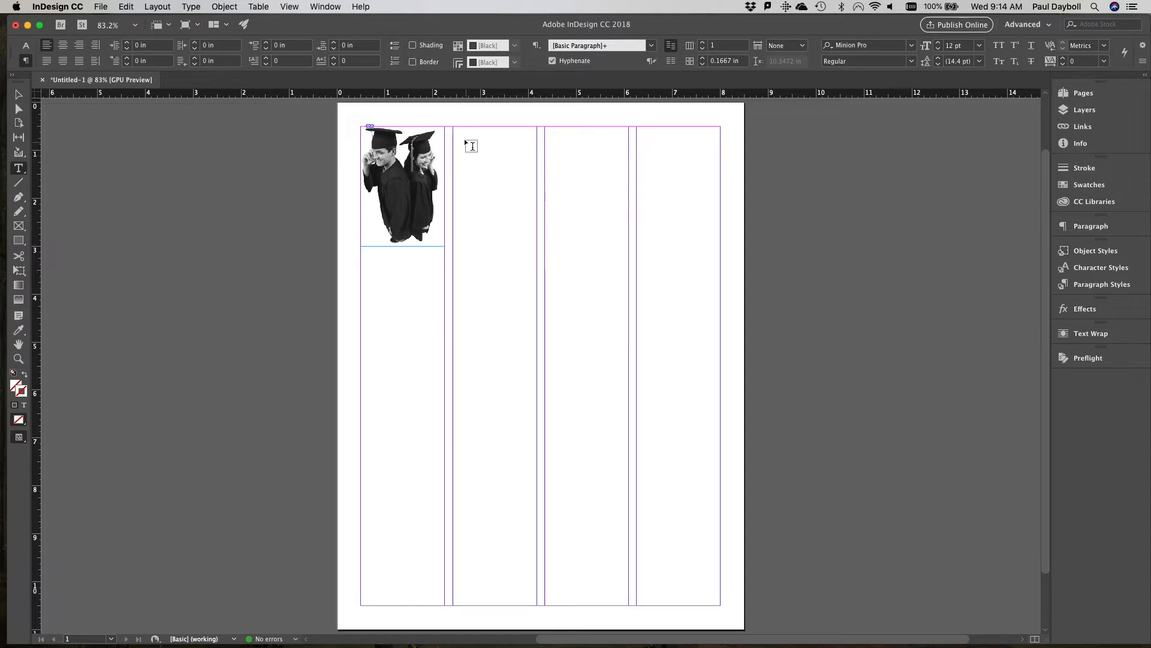
pyautogui.moveTo(462, 137); pyautogui.dragTo(684, 219)
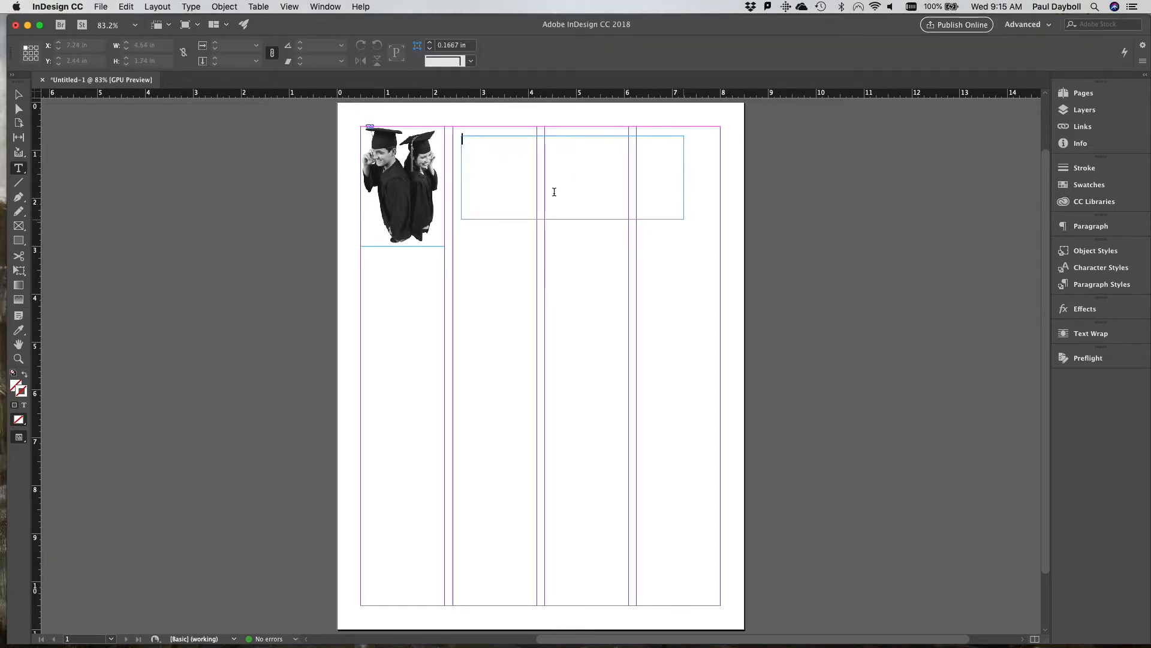
pyautogui.click(18, 94)
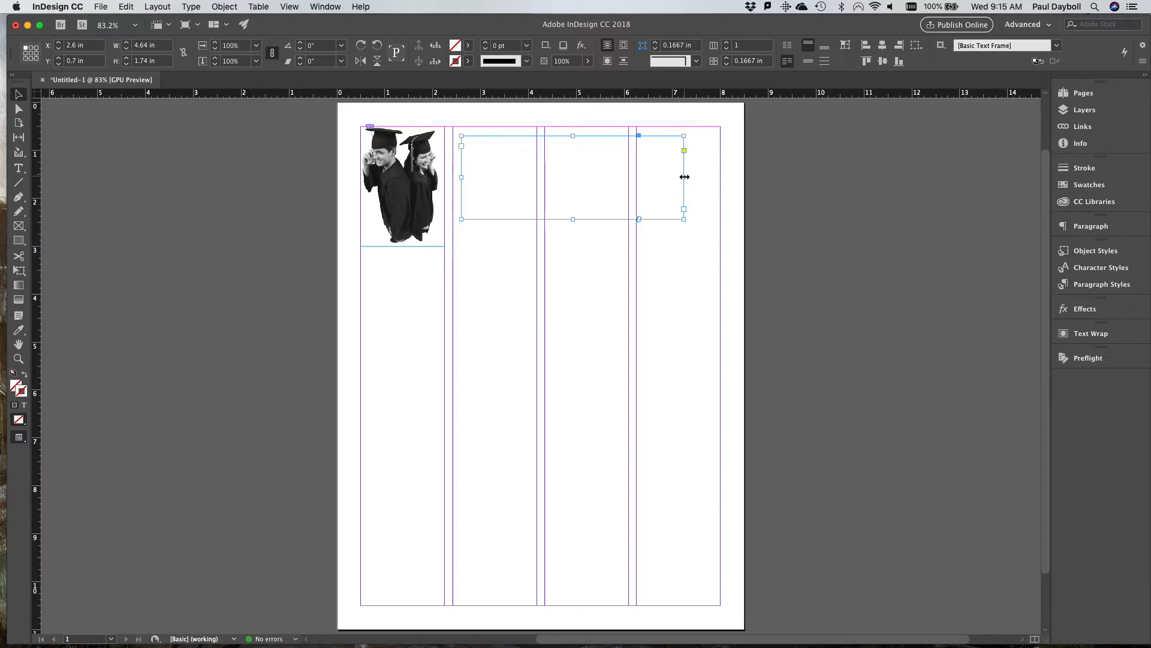
pyautogui.moveTo(685, 177); pyautogui.dragTo(720, 177)
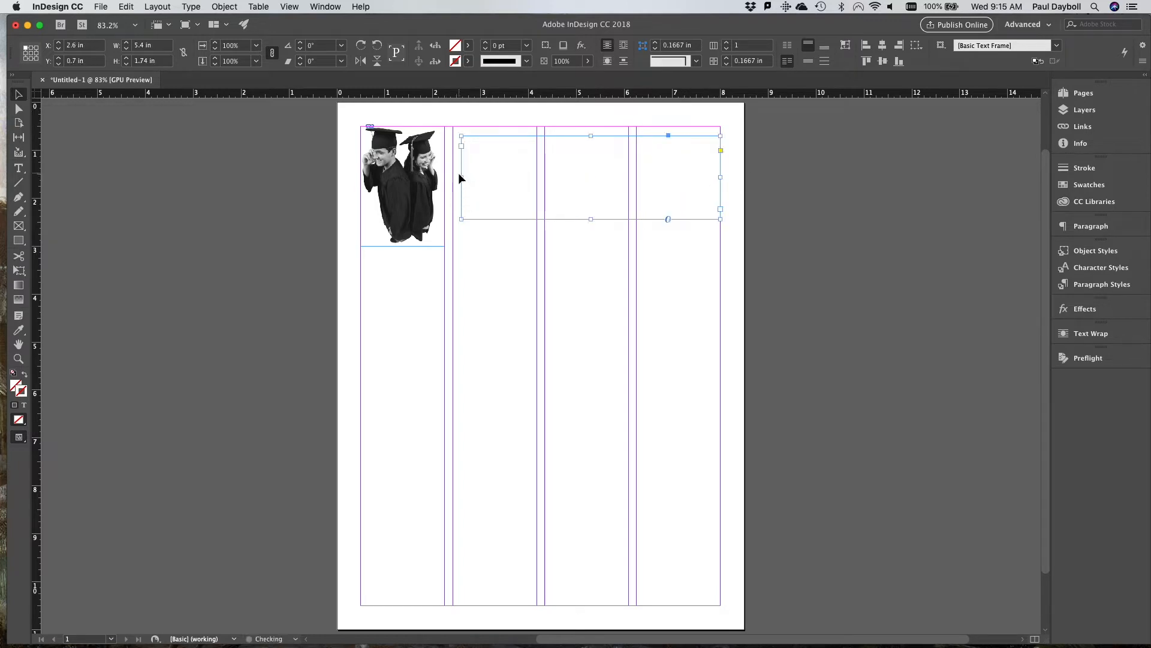
pyautogui.moveTo(461, 177); pyautogui.dragTo(454, 176)
# Step: Set the text frame's height to 1.25 in
pyautogui.click(126, 60)
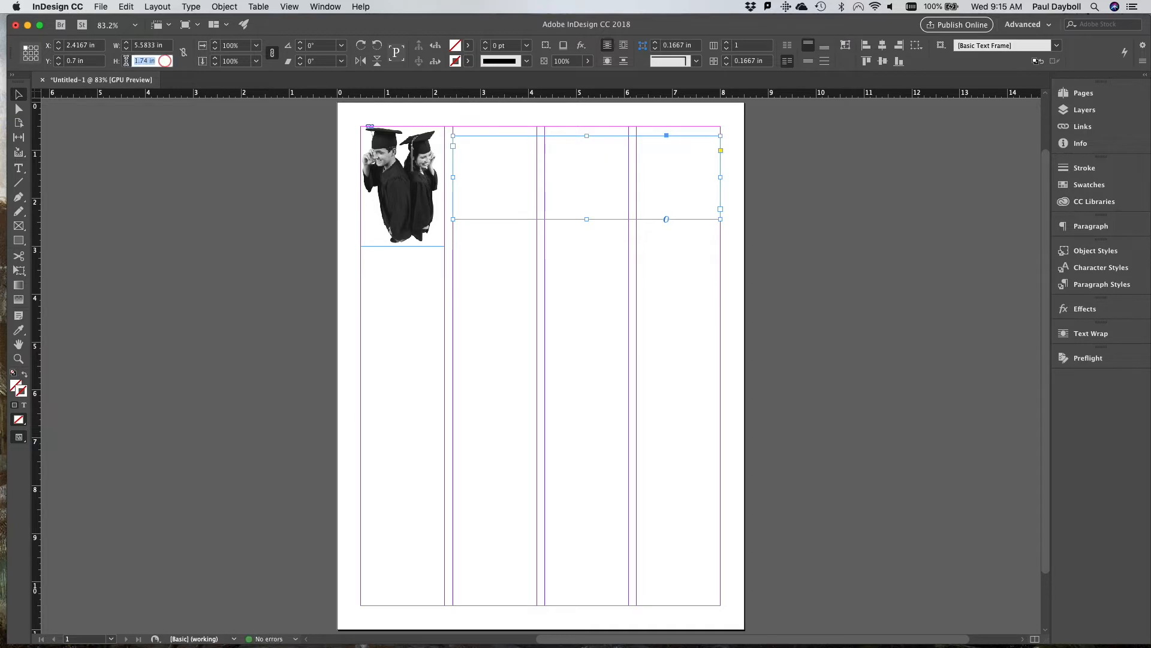
pyautogui.write('1.25')
pyautogui.press('Return')
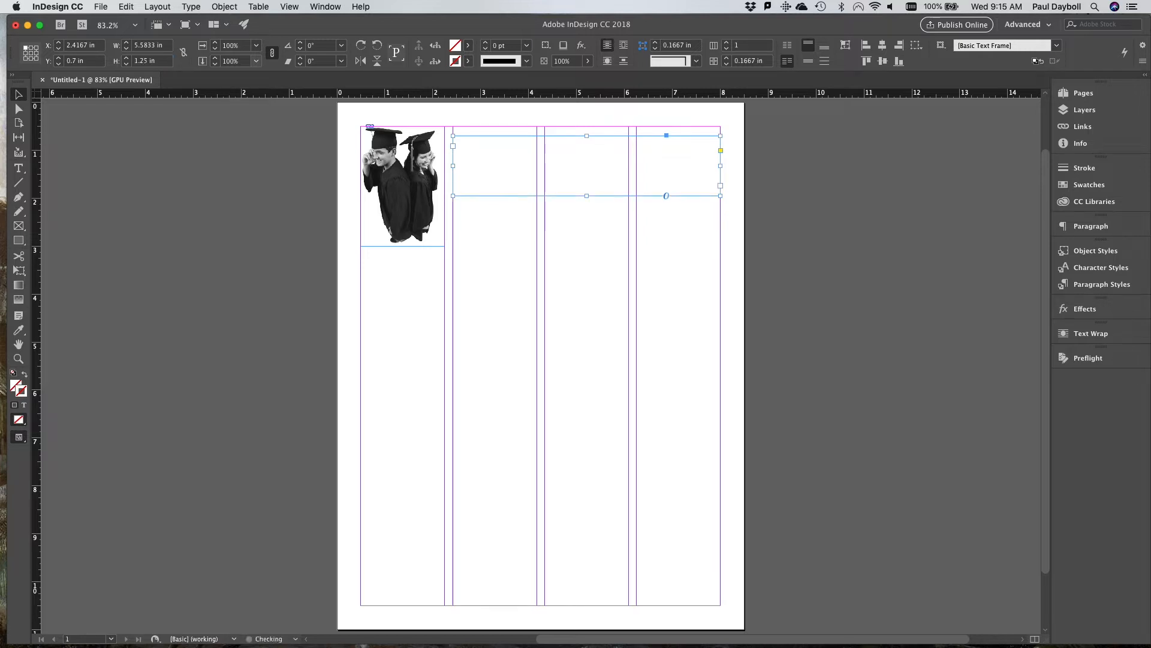
# Step: Move the headline text frame up to the top margin and enter College Update in it
pyautogui.moveTo(482, 157); pyautogui.dragTo(482, 147)
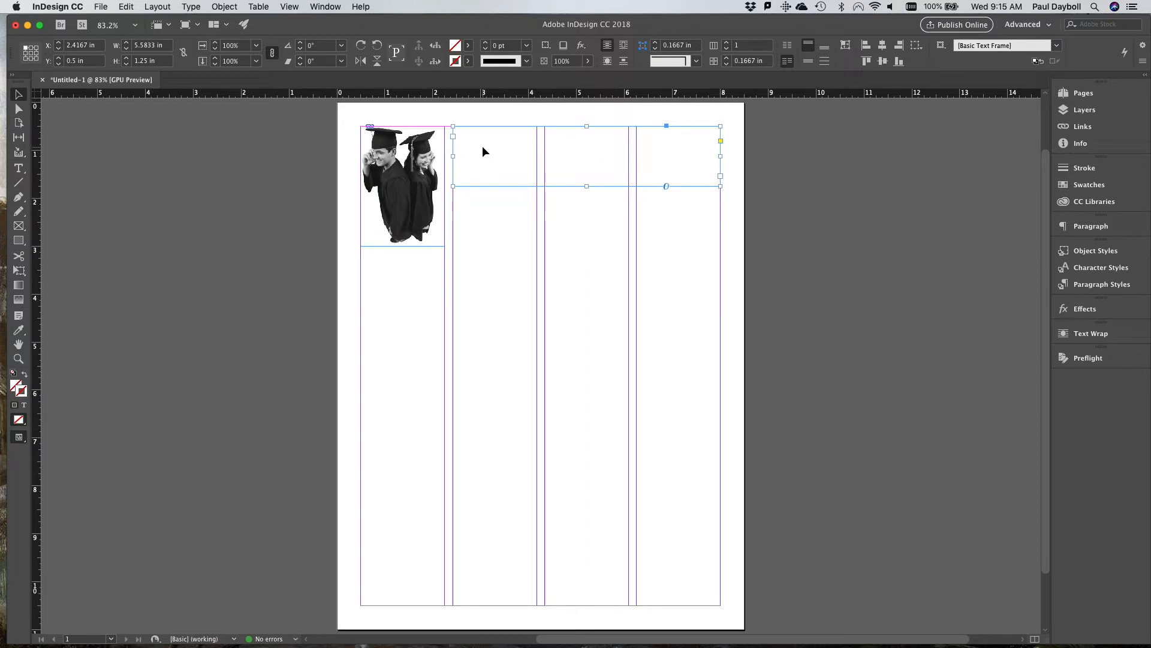
pyautogui.doubleClick(483, 146)
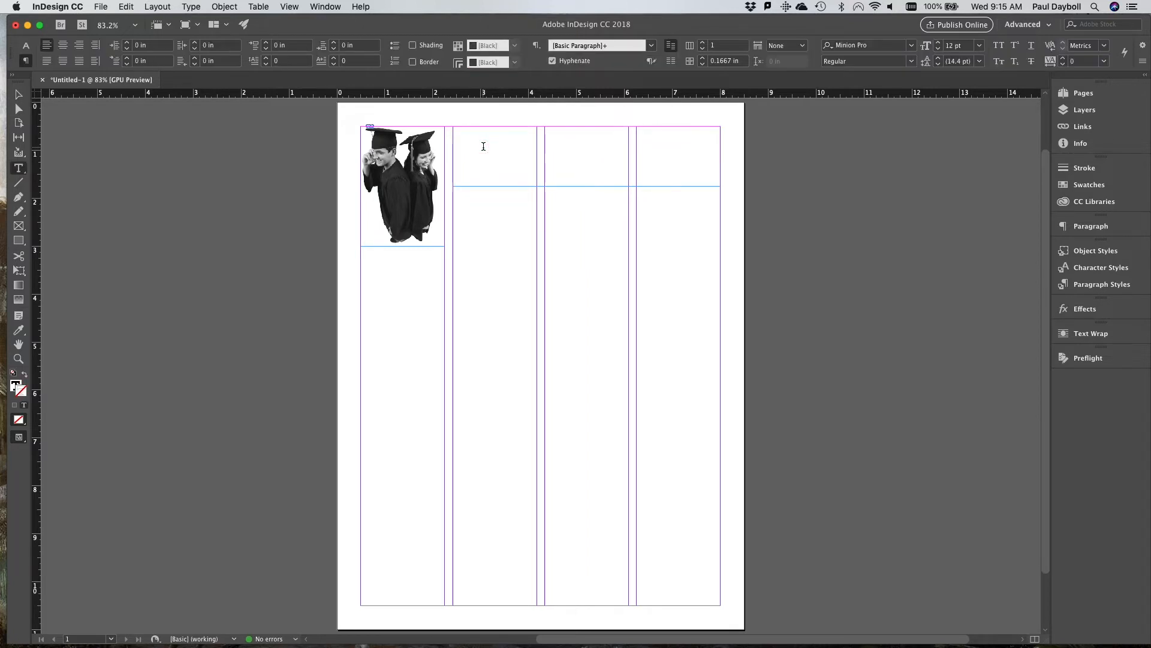
pyautogui.write('College Up')
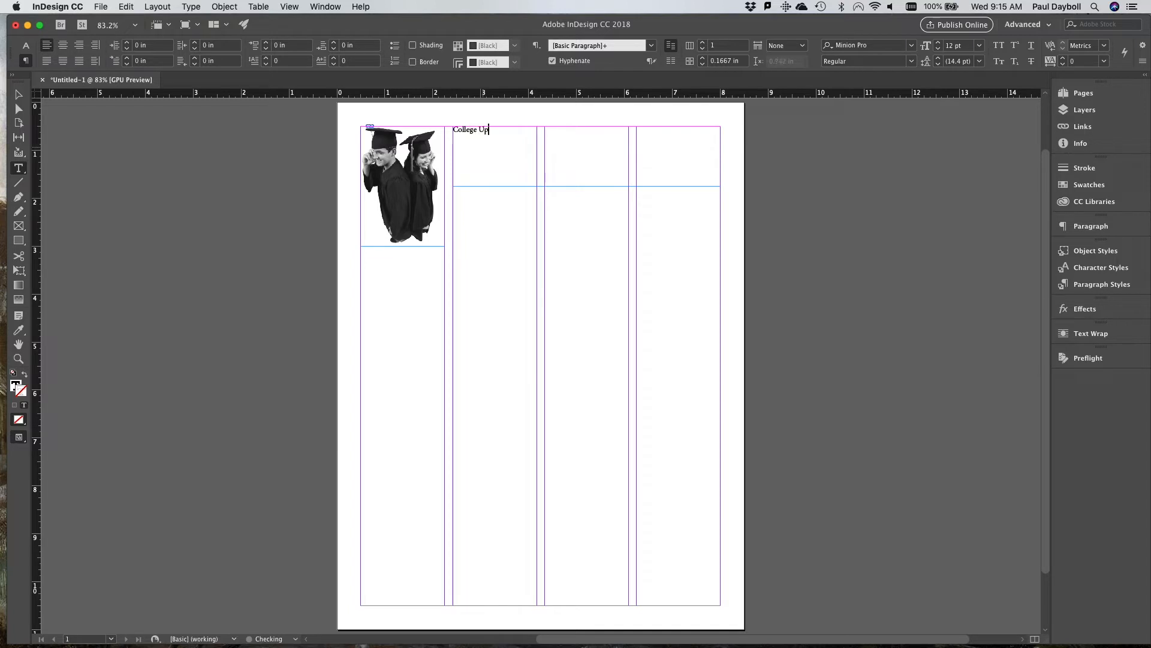
pyautogui.write('date')
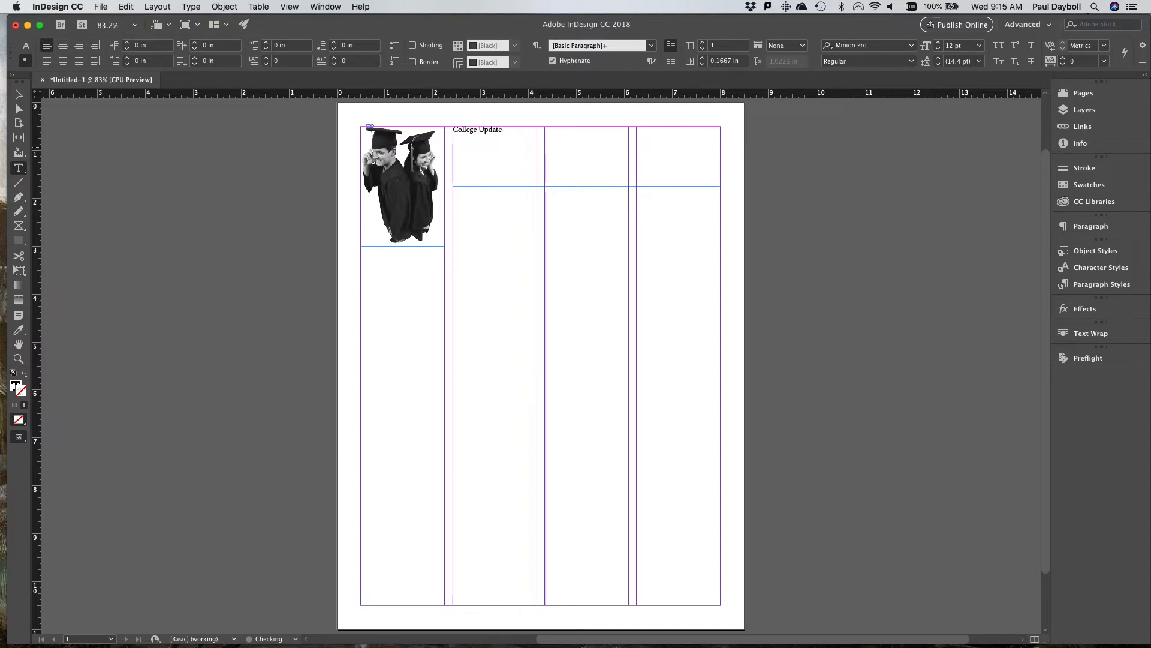
# Step: Show the hidden characters in the document
pyautogui.tripleClick(517, 129)
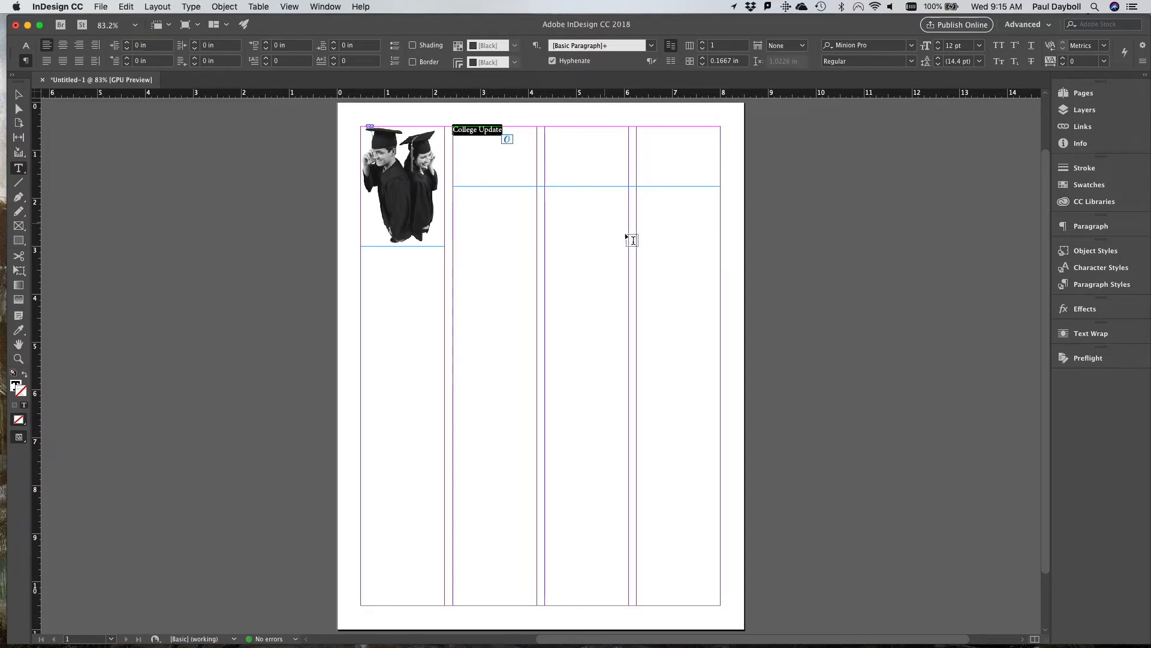
pyautogui.press('super+space')
pyautogui.moveTo(752, 246); pyautogui.dragTo(808, 226)
pyautogui.click(779, 265)
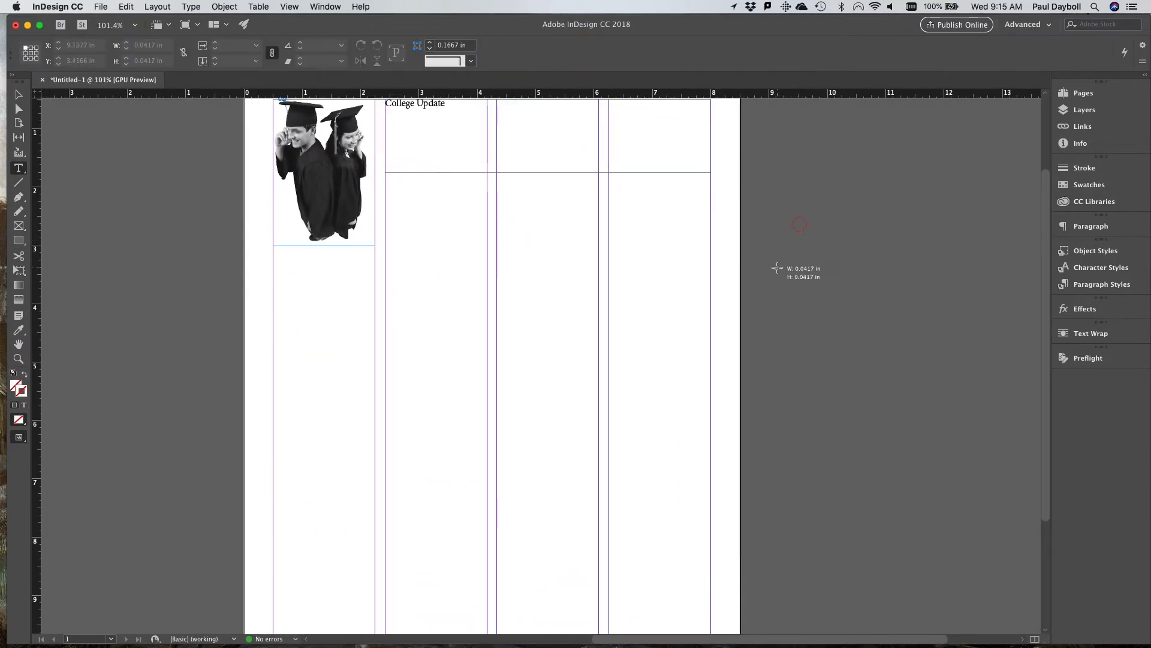
pyautogui.scroll(-3, 778, 265)
pyautogui.scroll(5, 778, 265)
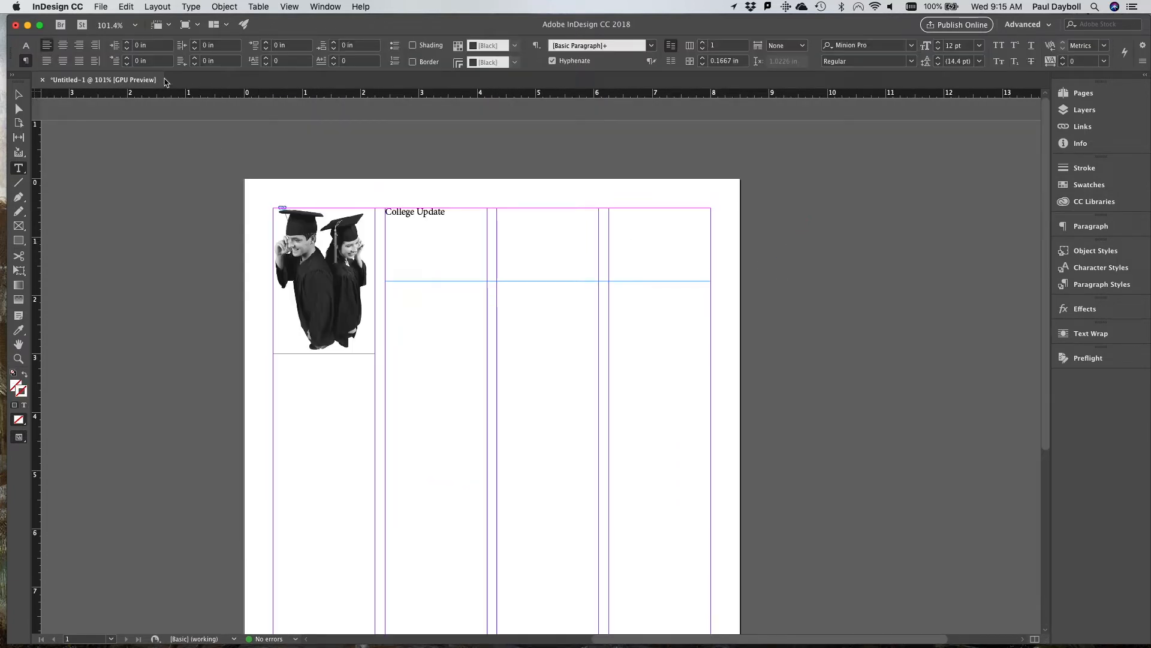
pyautogui.click(191, 6)
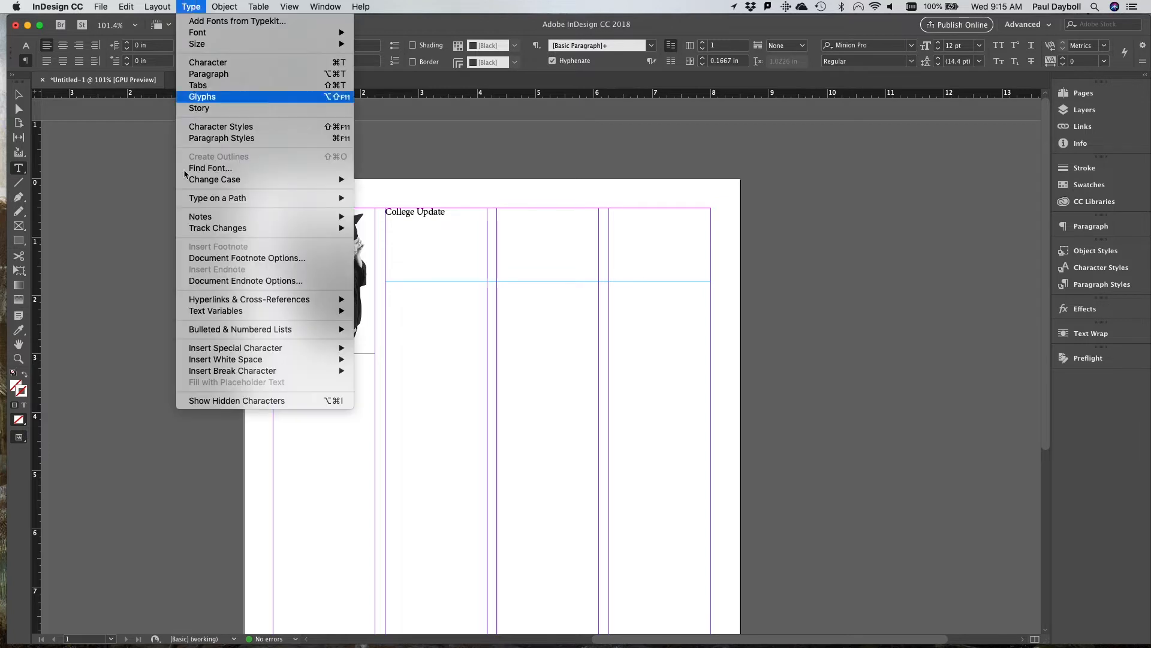
pyautogui.click(231, 401)
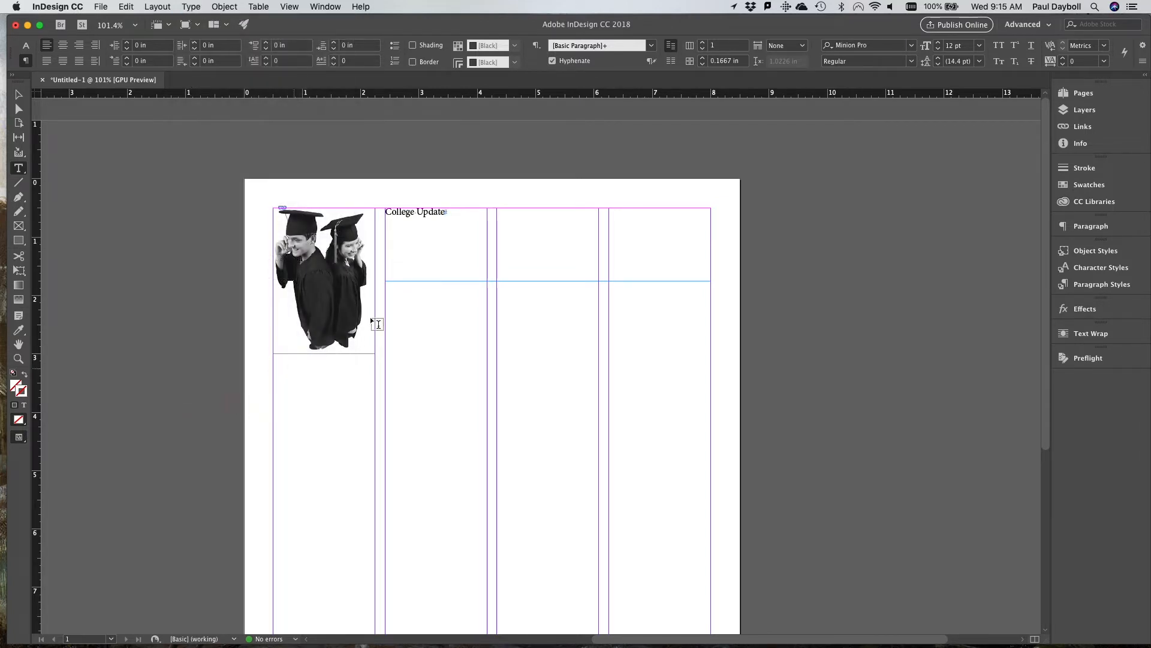
# Step: Select the College Update text and open its font family for editing
pyautogui.tripleClick(451, 212)
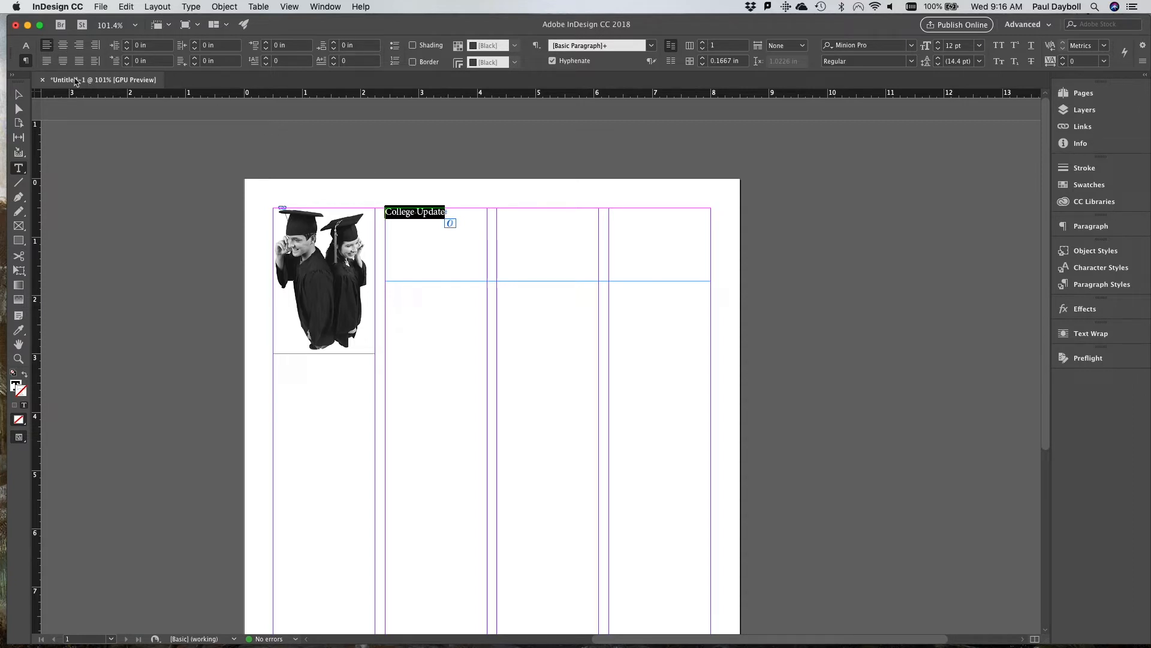
pyautogui.click(25, 46)
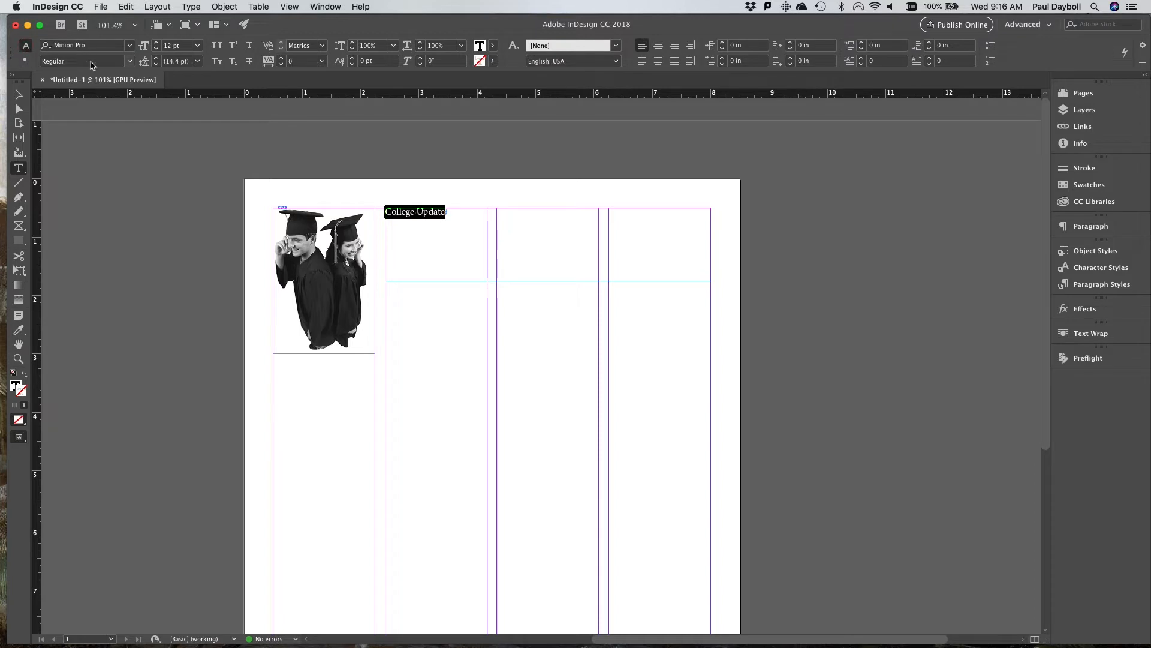
pyautogui.click(89, 45)
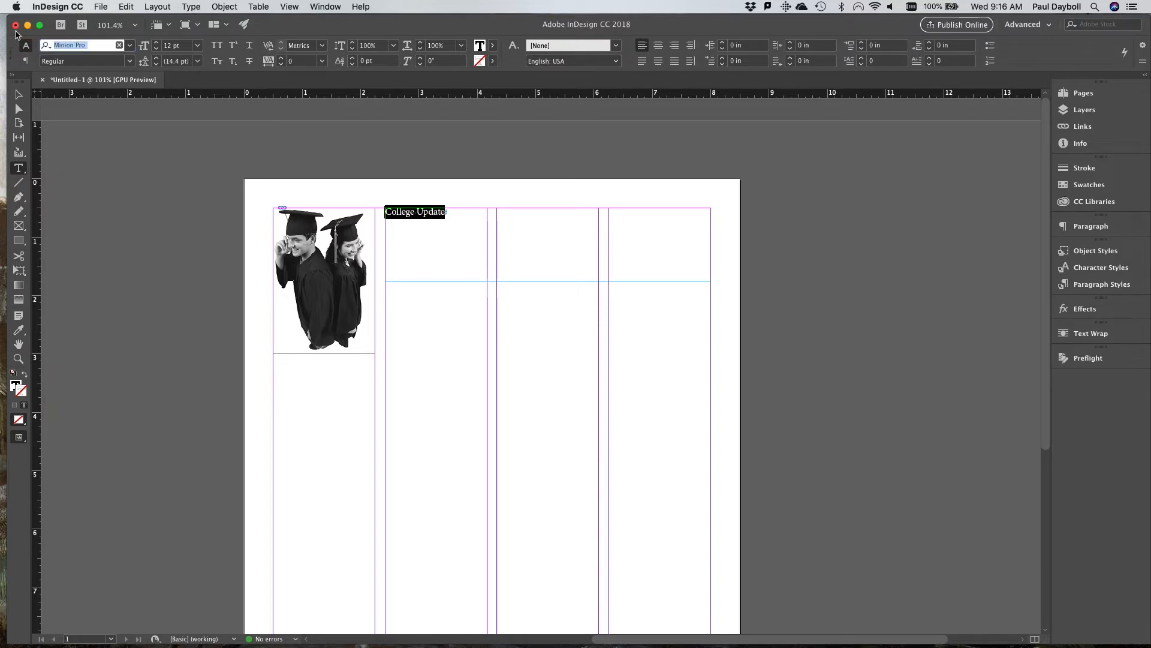
pyautogui.write('nyr')
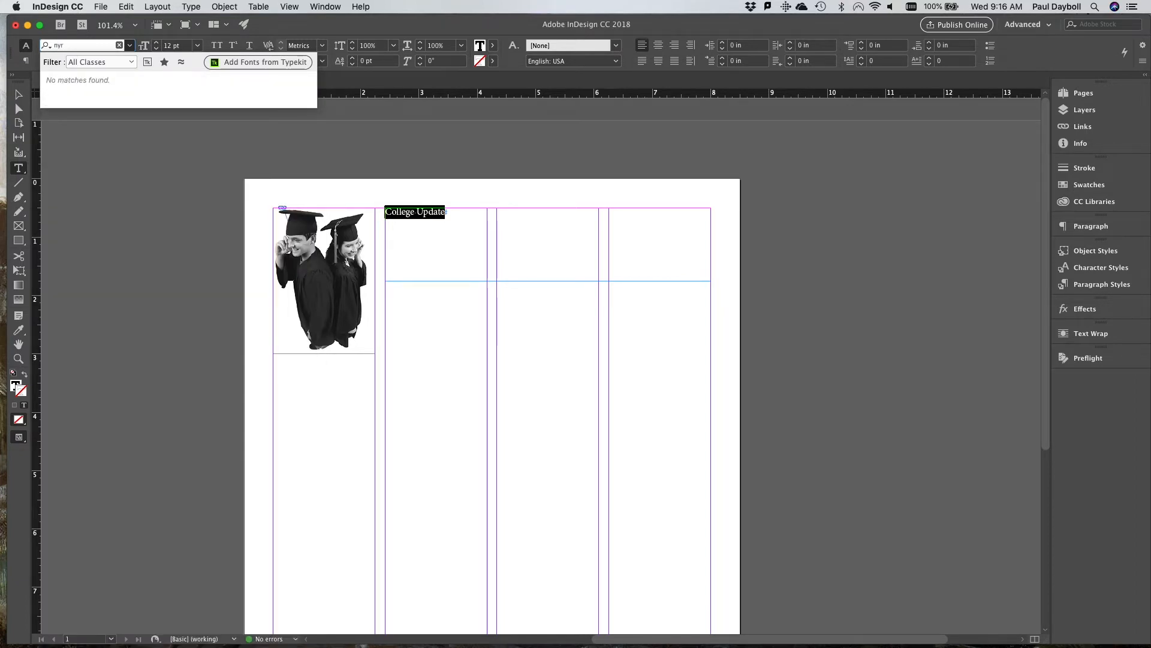
pyautogui.press('BackSpace')
pyautogui.press('BackSpace')
pyautogui.write('r')
pyautogui.press('BackSpace')
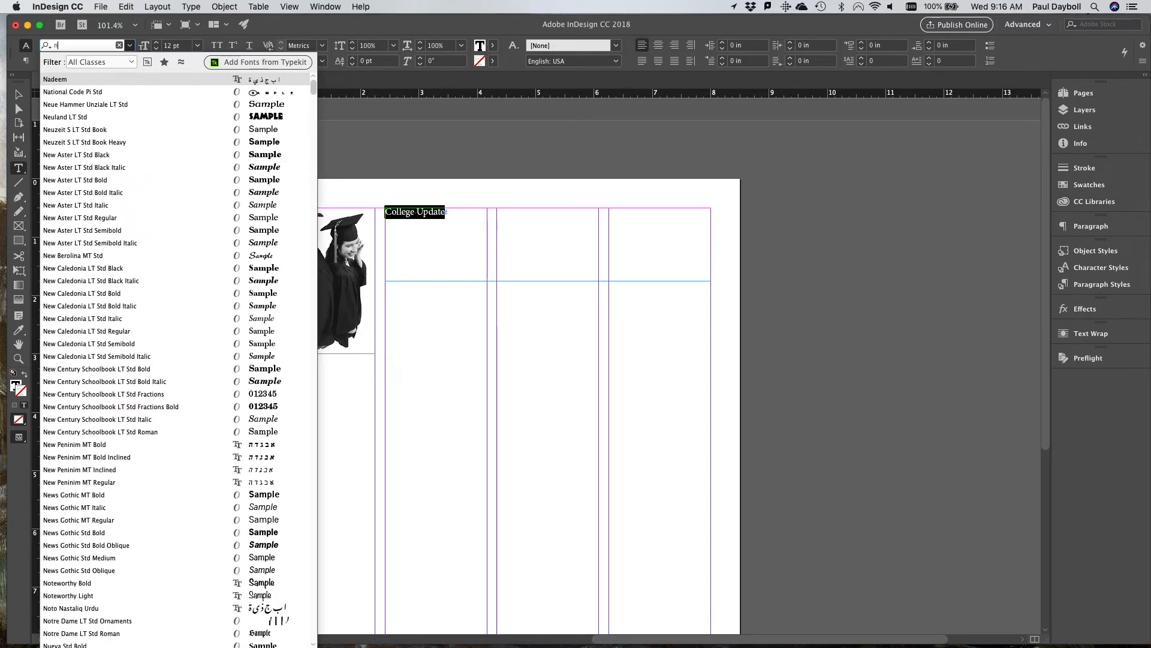
pyautogui.write('yriad')
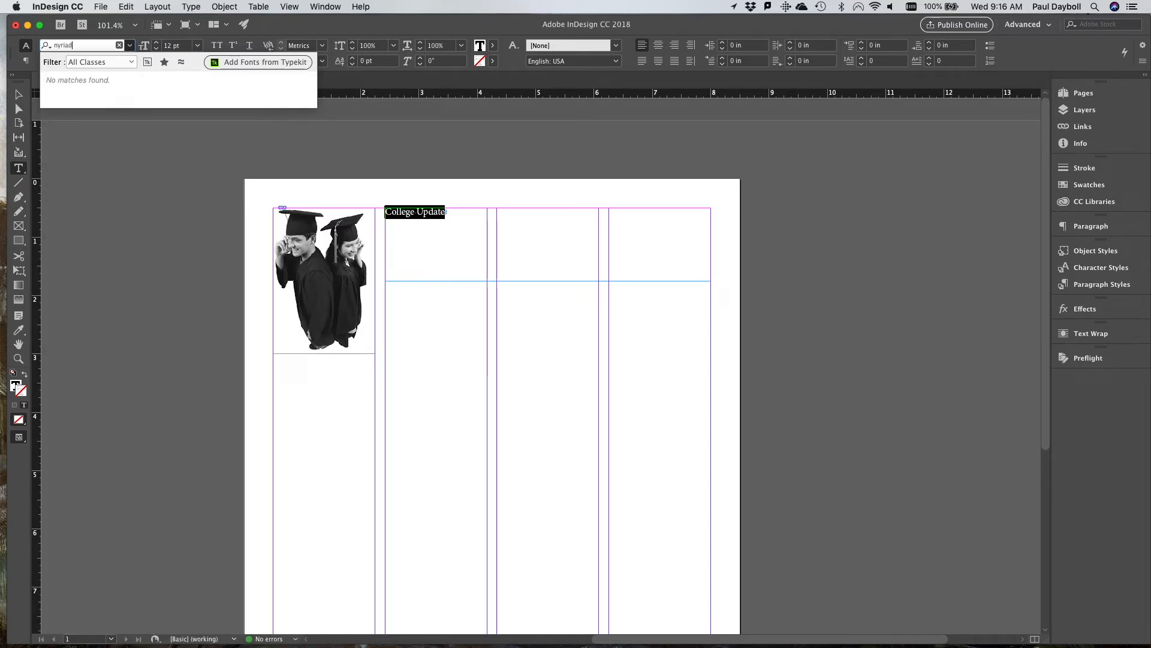
pyautogui.press('BackSpace')
pyautogui.press('BackSpace')
pyautogui.press('BackSpace')
pyautogui.press('BackSpace')
pyautogui.press('BackSpace')
pyautogui.press('BackSpace')
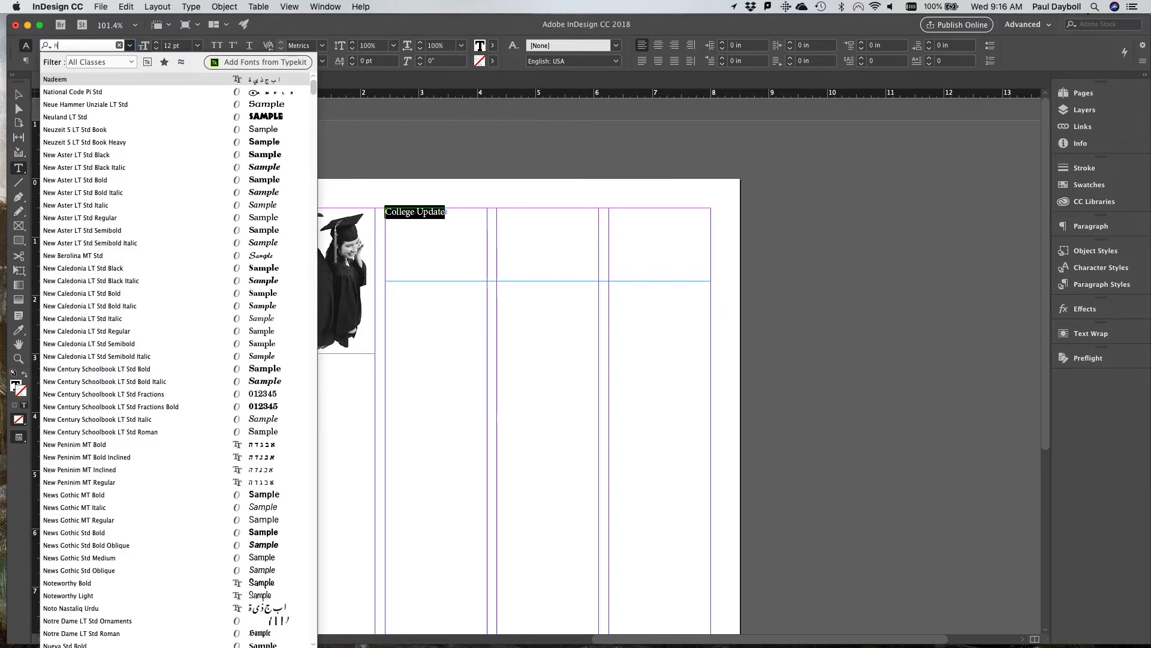
# Step: Set the College Update text's font to Myriad Pro Black Italic
pyautogui.write('my')
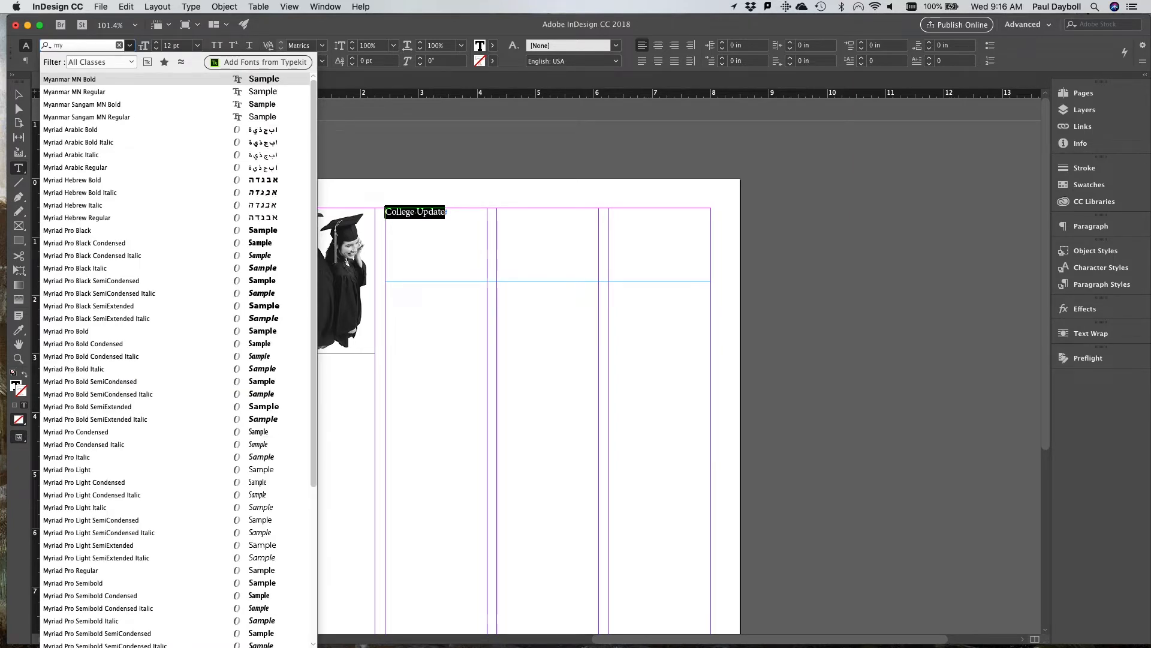
pyautogui.click(92, 270)
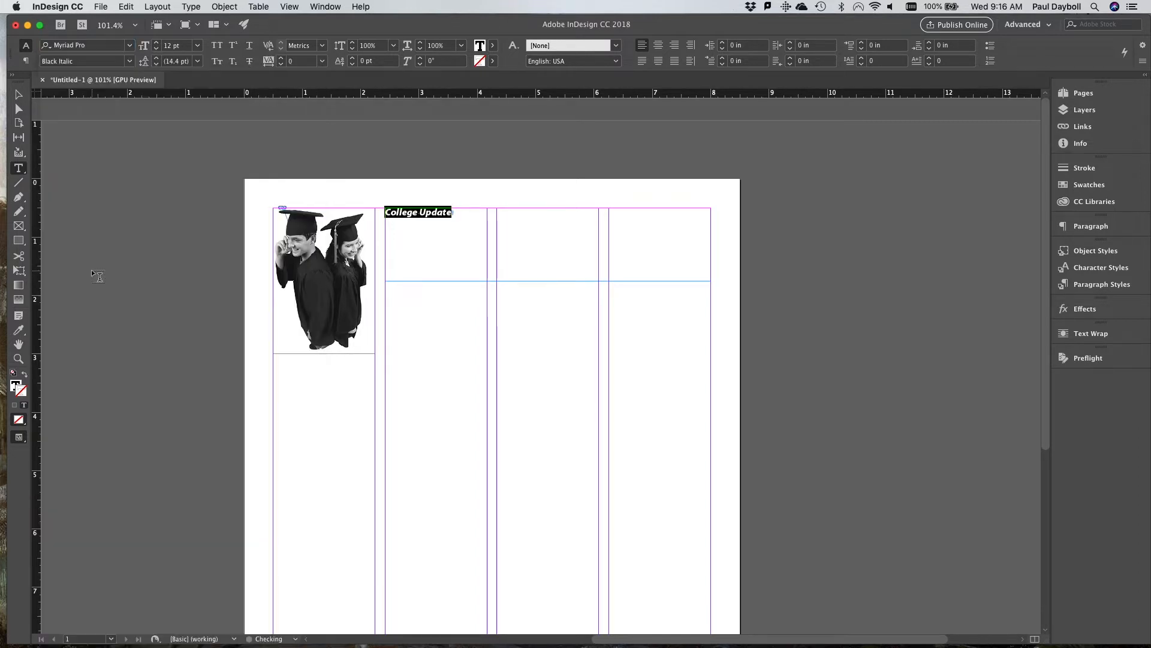
pyautogui.click(129, 61)
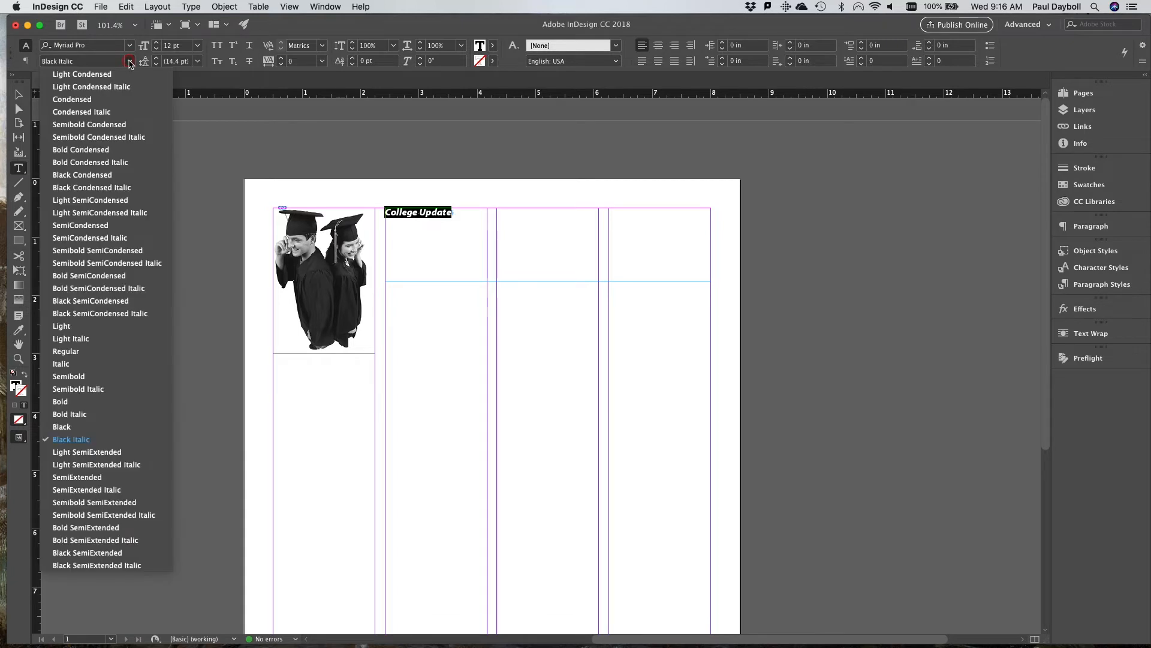
pyautogui.click(192, 381)
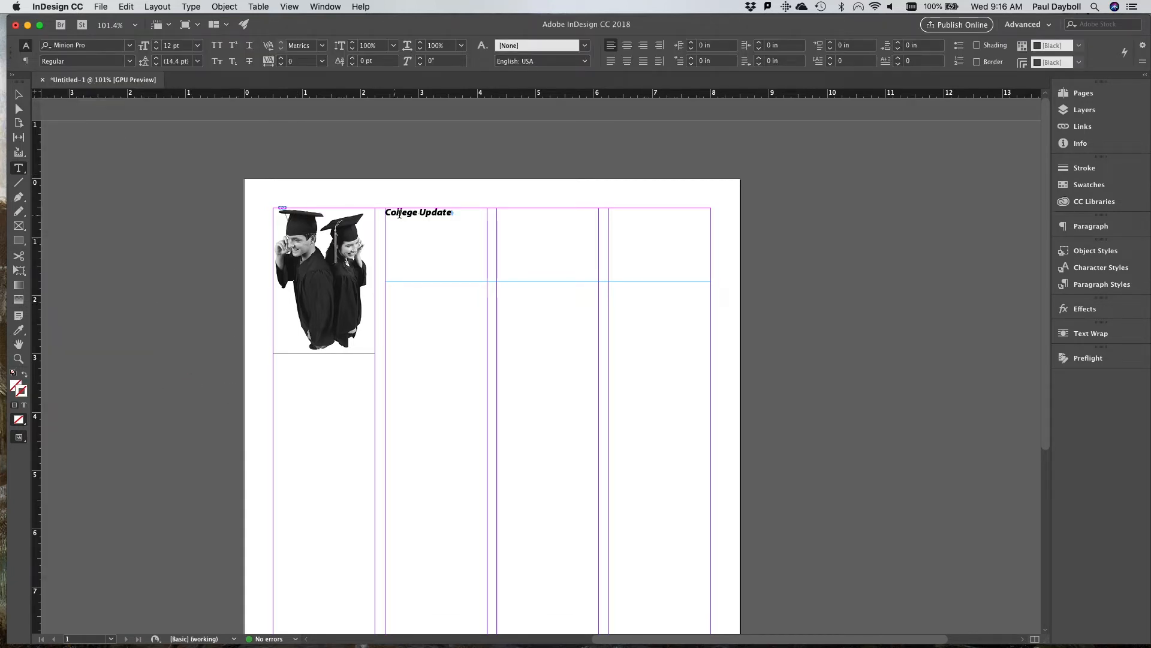
# Step: Set the font size of the College Update headline to 58 pt
pyautogui.moveTo(468, 216); pyautogui.dragTo(383, 214)
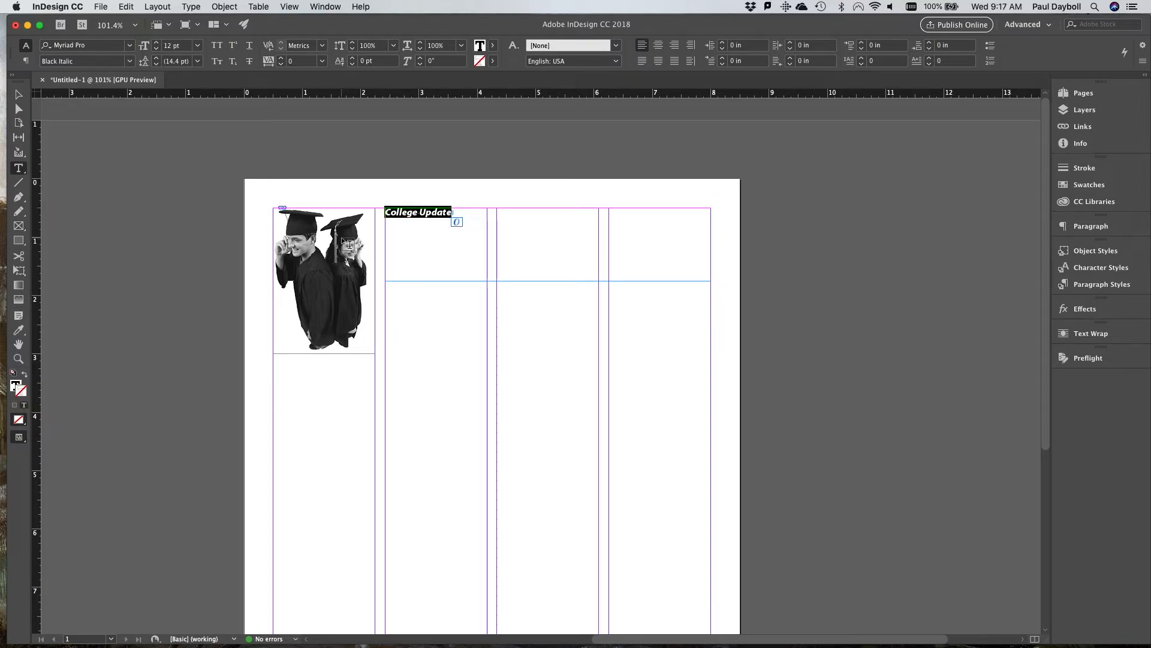
pyautogui.click(151, 47)
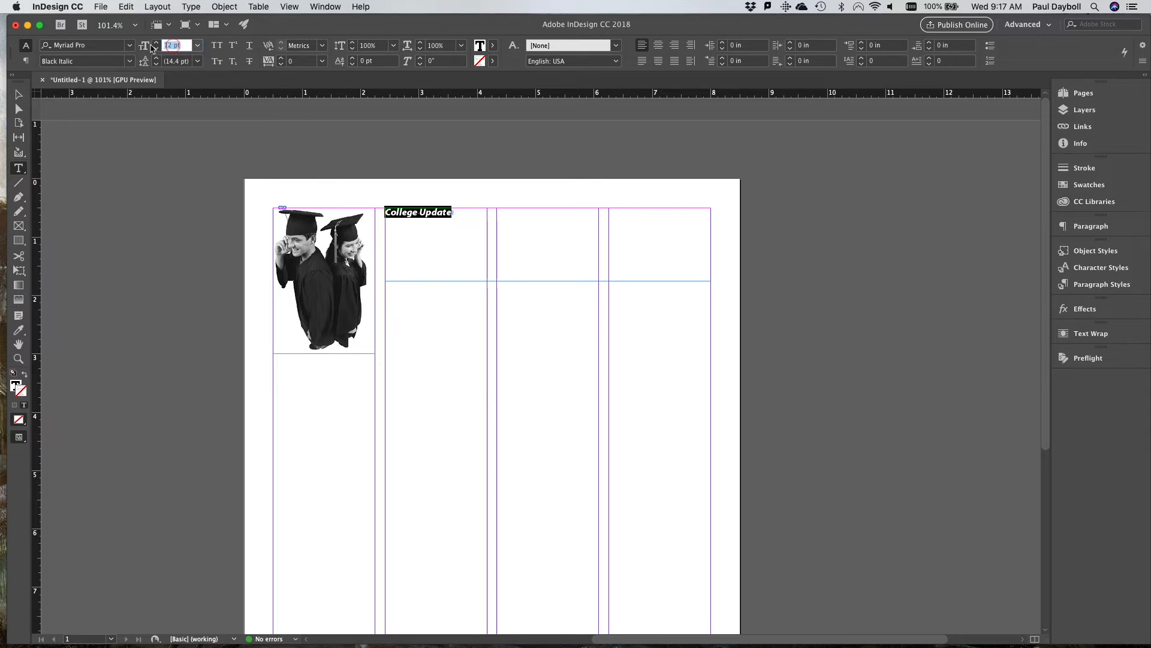
pyautogui.write('58')
pyautogui.press('Return')
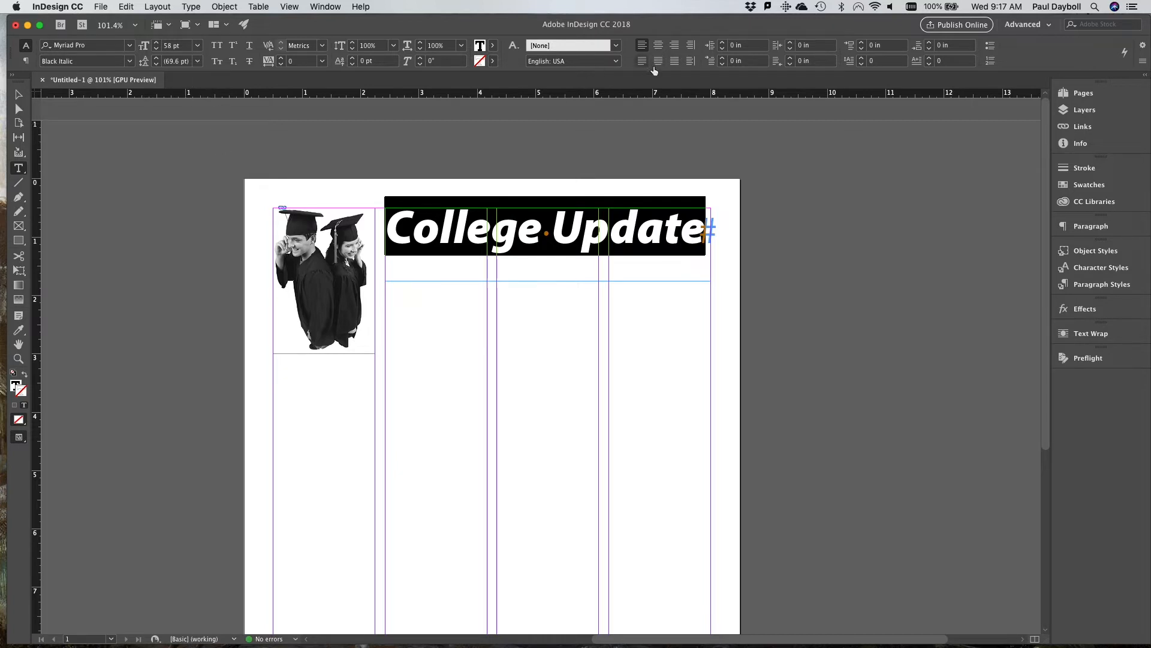
# Step: Set the headline's vertical scale to 120% and its paragraph alignment to left
pyautogui.click(658, 46)
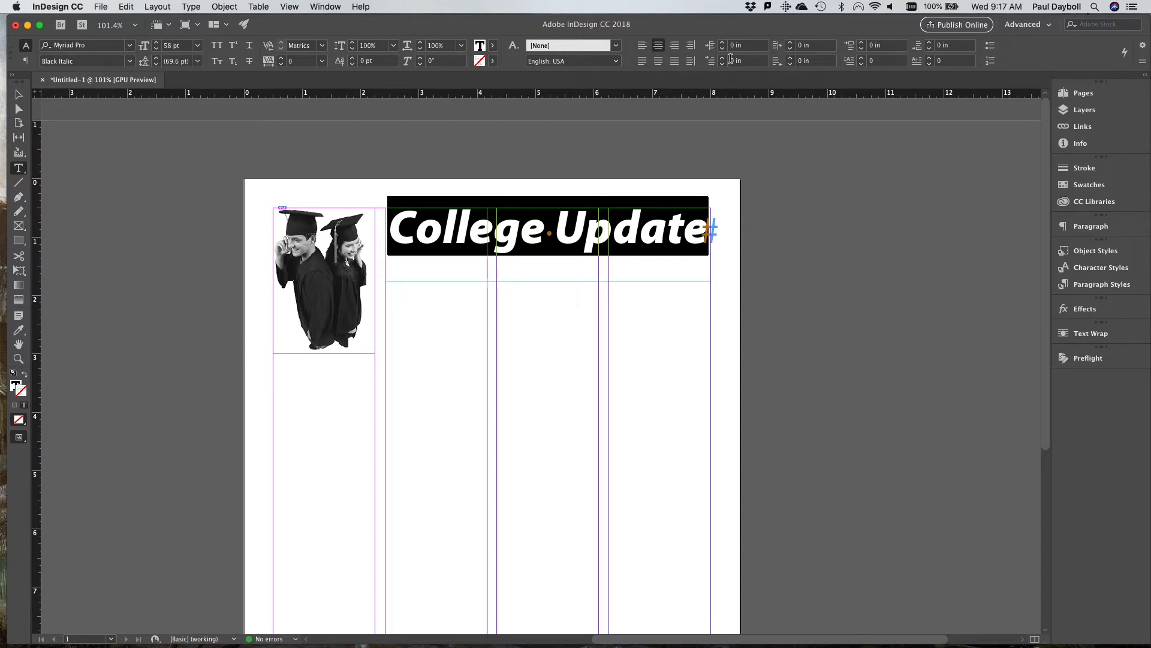
pyautogui.click(377, 47)
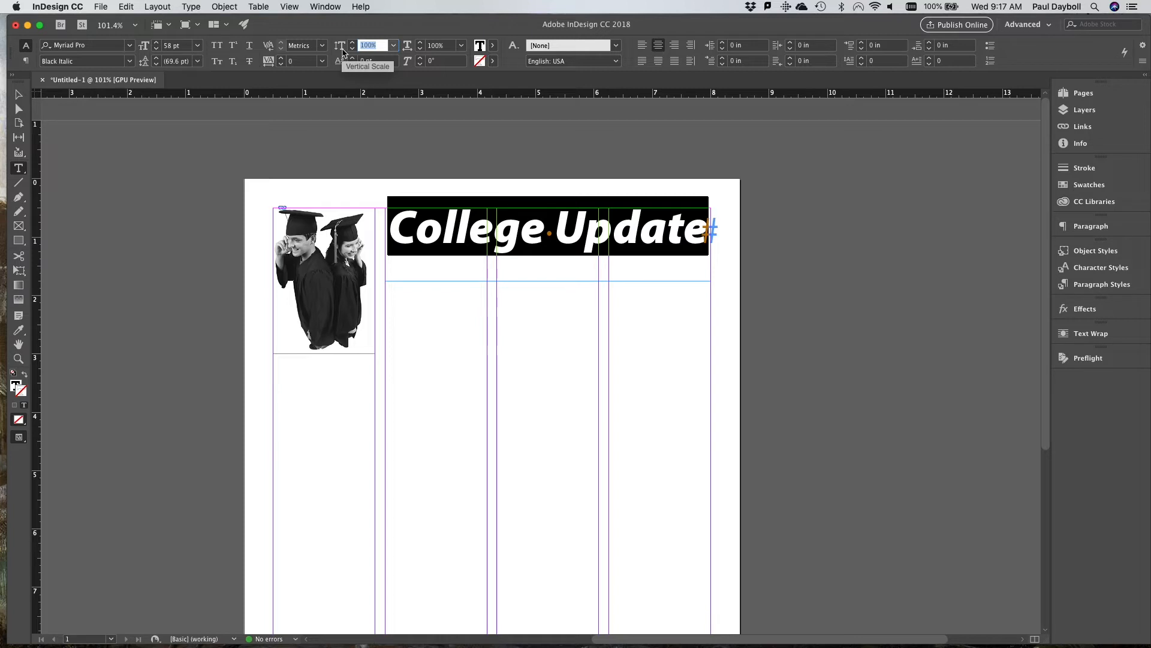
pyautogui.write('120')
pyautogui.press('Return')
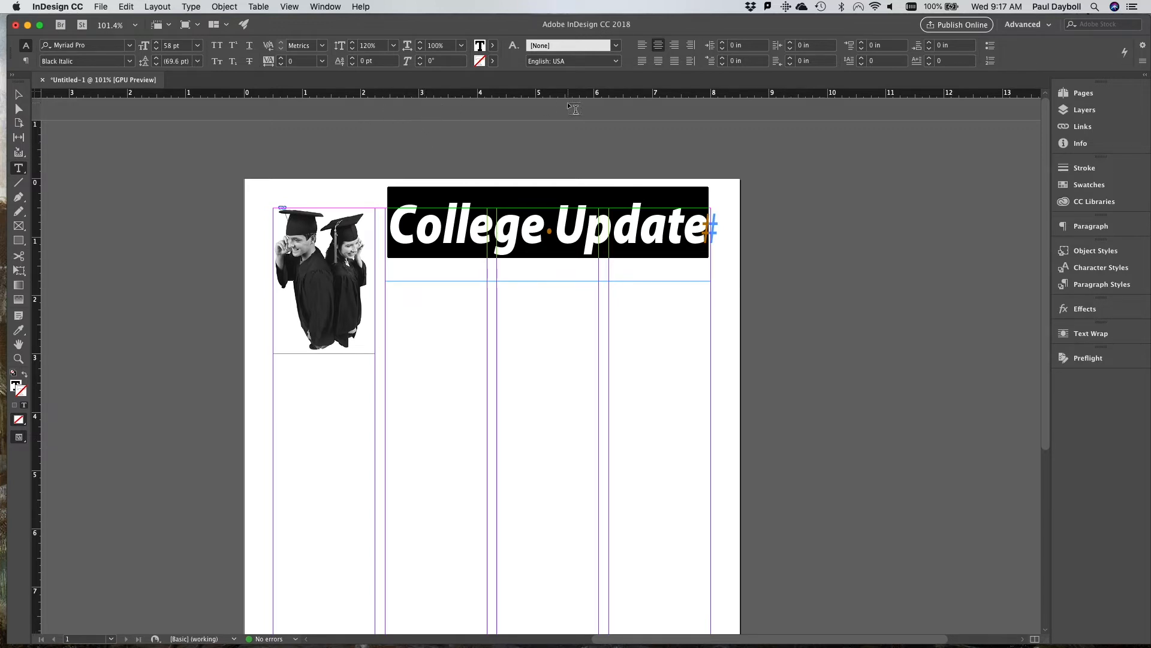
pyautogui.click(642, 47)
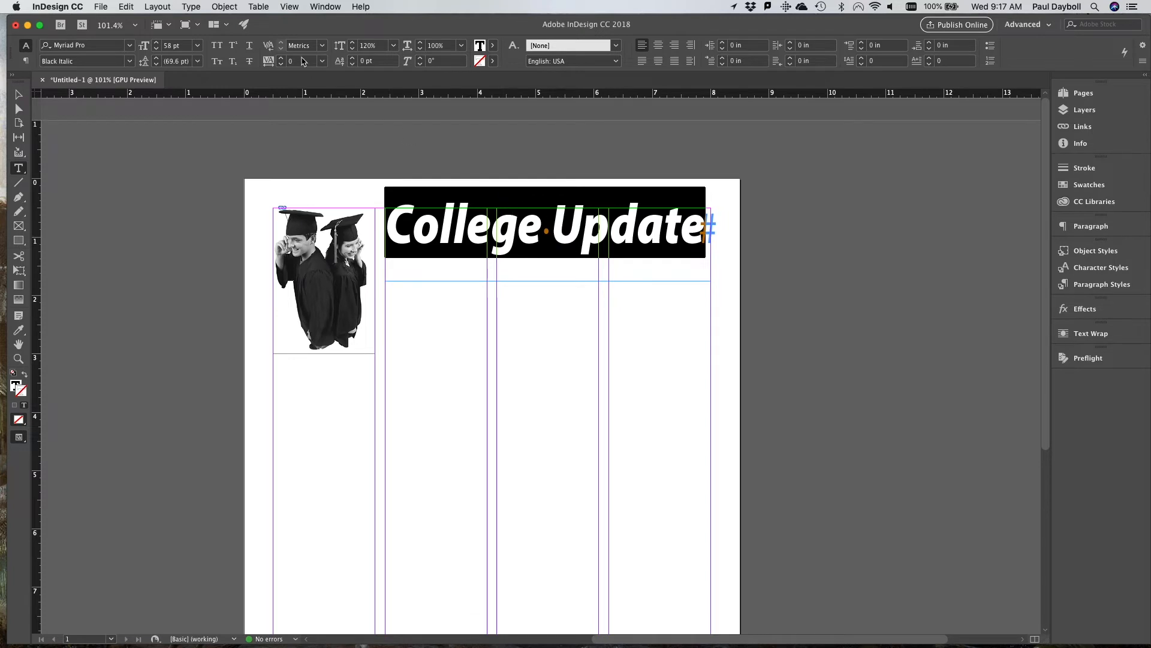
# Step: Set the headline text frame's vertical justification to Center and deselect the frame
pyautogui.click(219, 5)
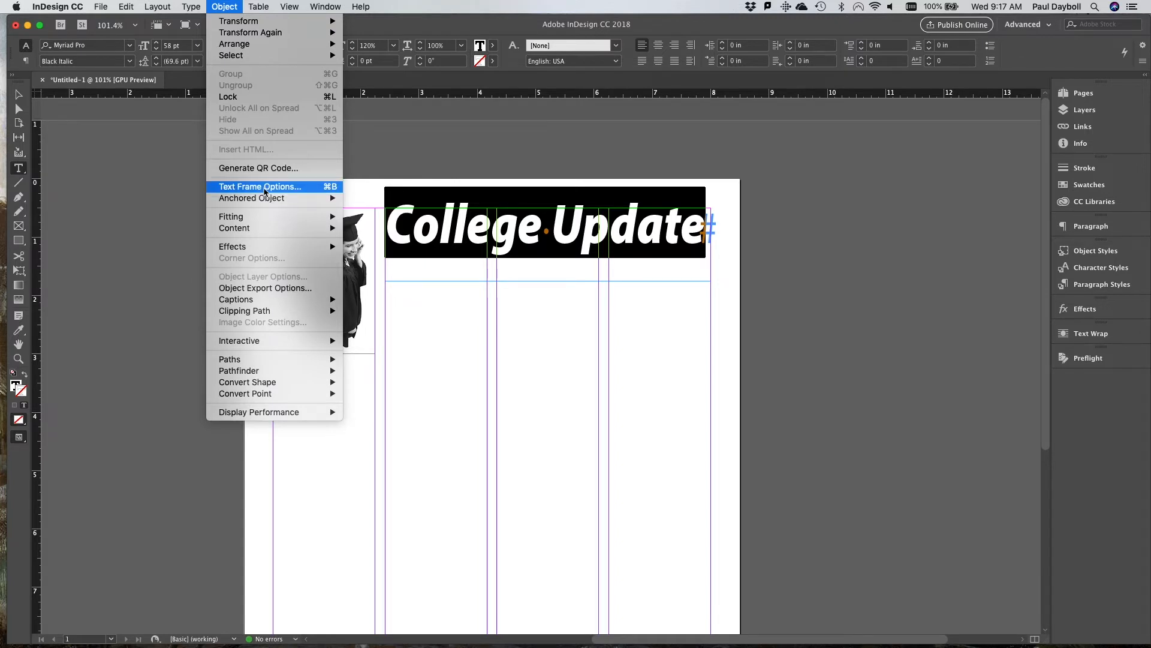
pyautogui.click(264, 187)
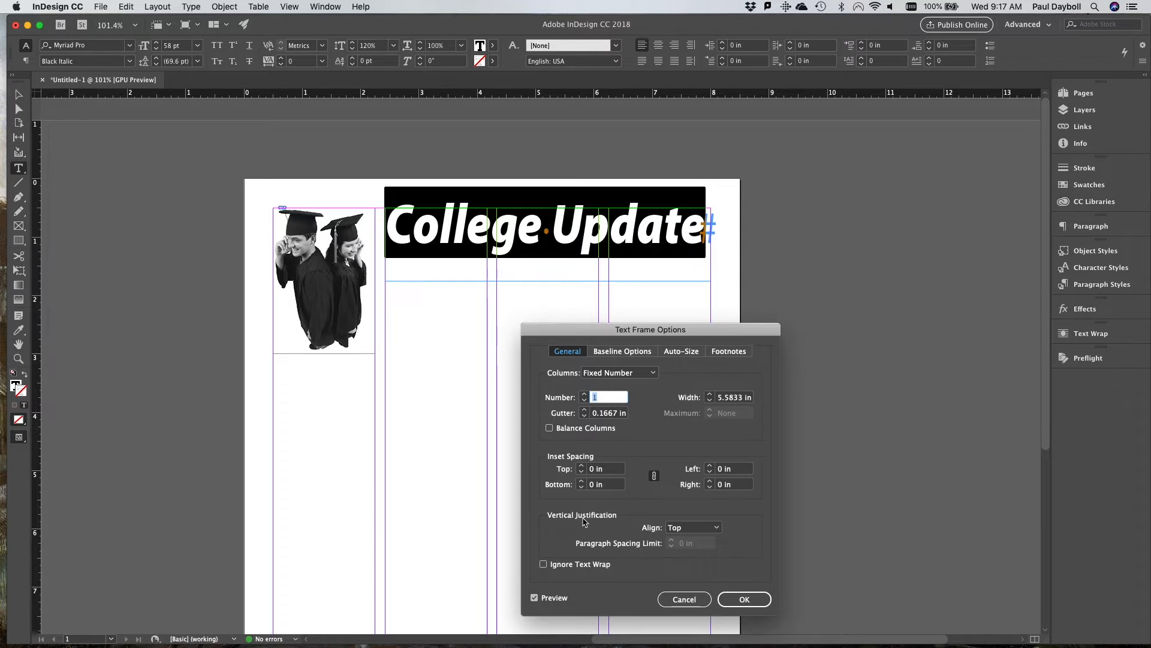
pyautogui.click(680, 532)
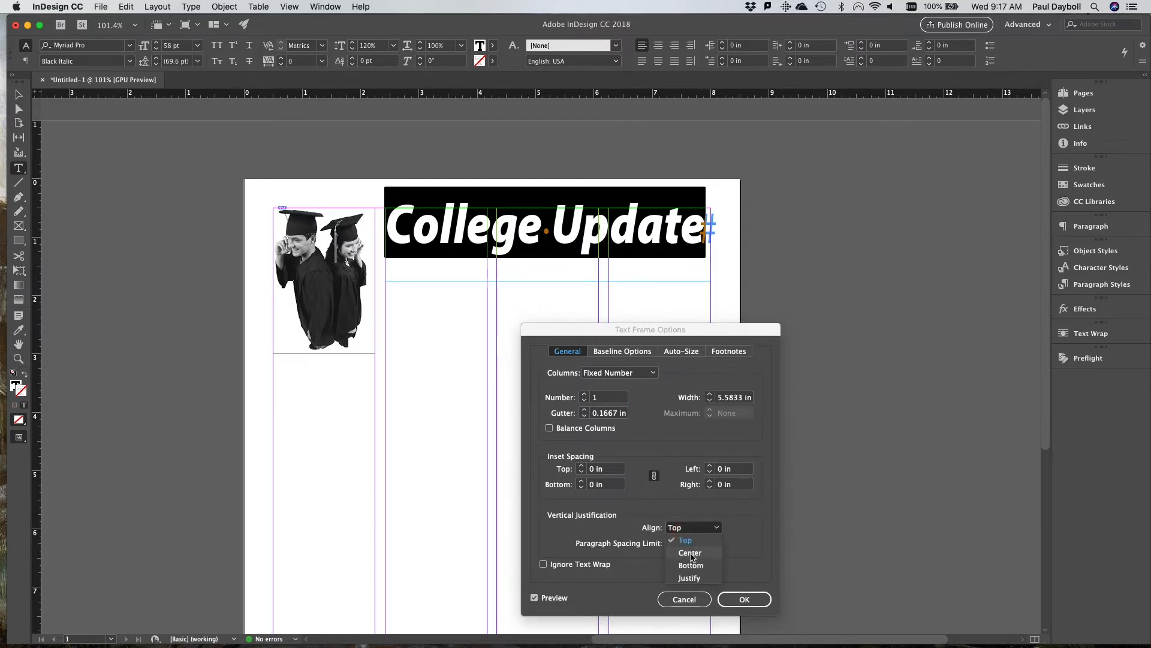
pyautogui.click(690, 553)
pyautogui.click(743, 599)
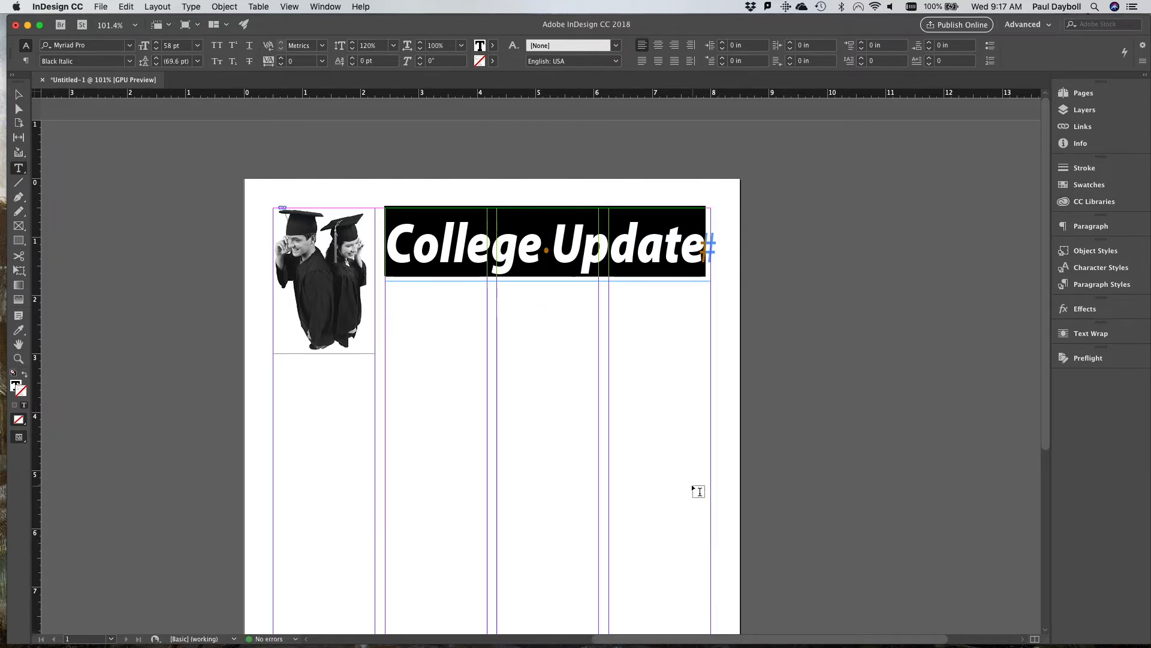
pyautogui.press('Escape')
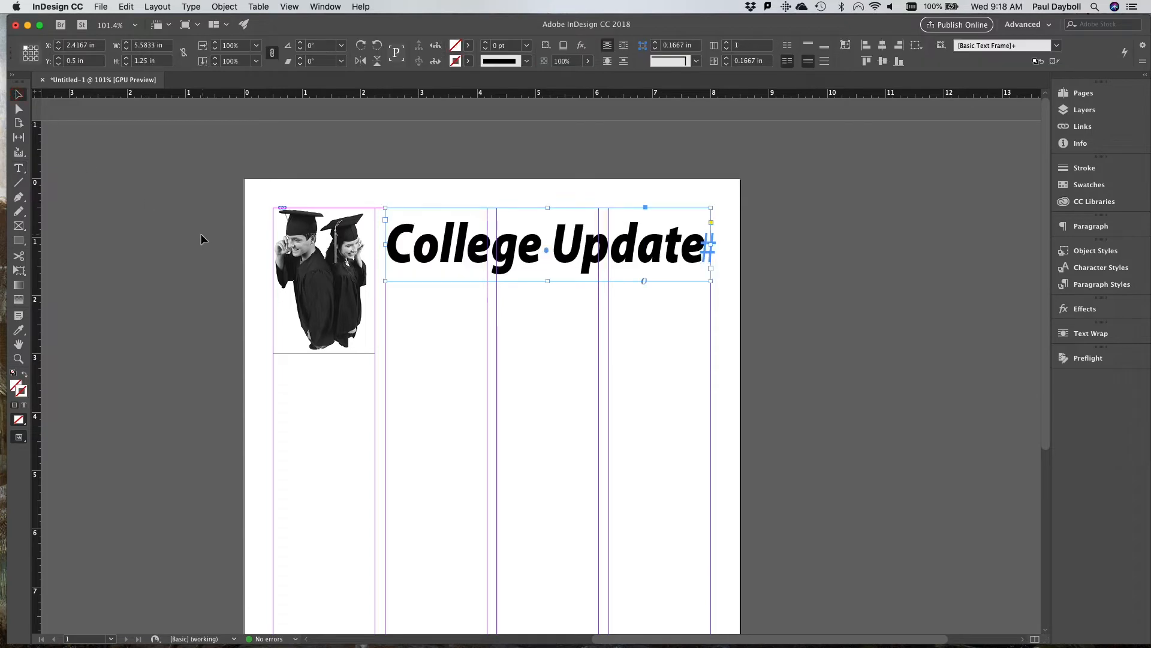
pyautogui.click(202, 239)
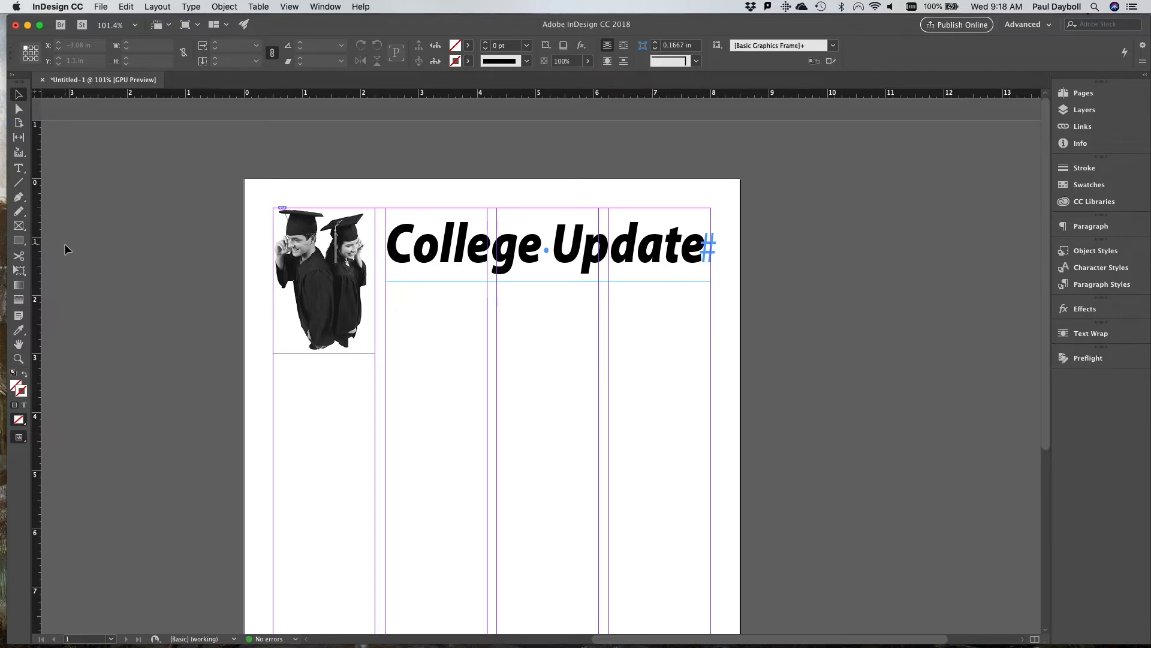
# Step: Draw a text frame about 5.04 in wide and 4.68 in high below the headline, across columns two to four
pyautogui.click(19, 167)
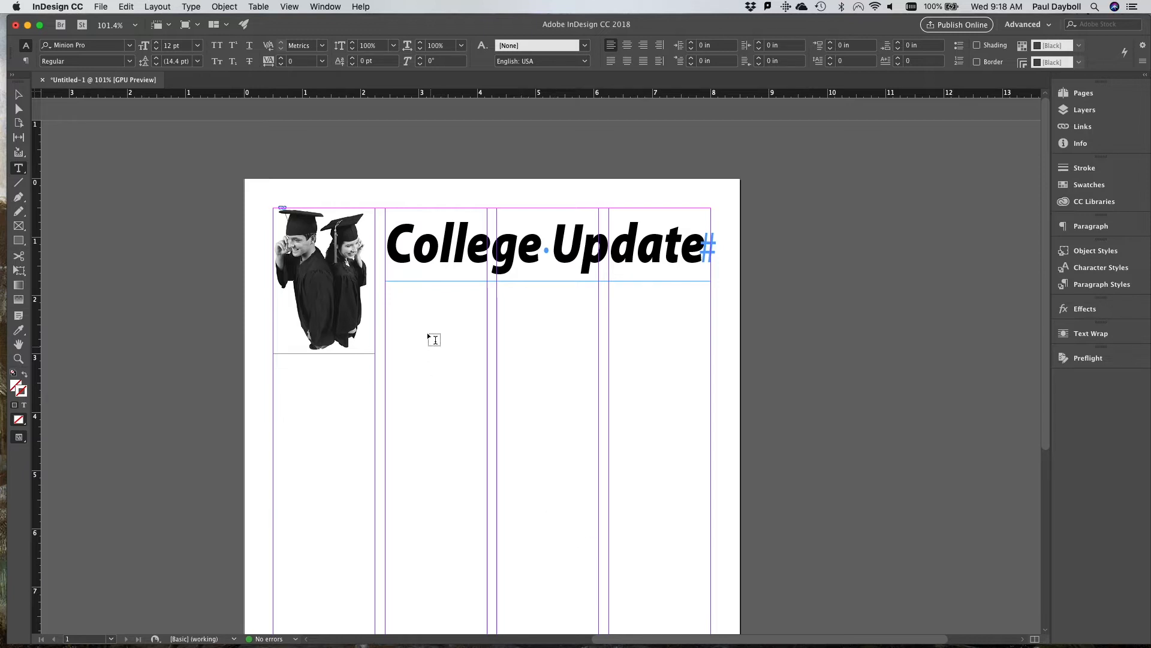
pyautogui.moveTo(398, 294); pyautogui.dragTo(691, 566)
pyautogui.press('Escape')
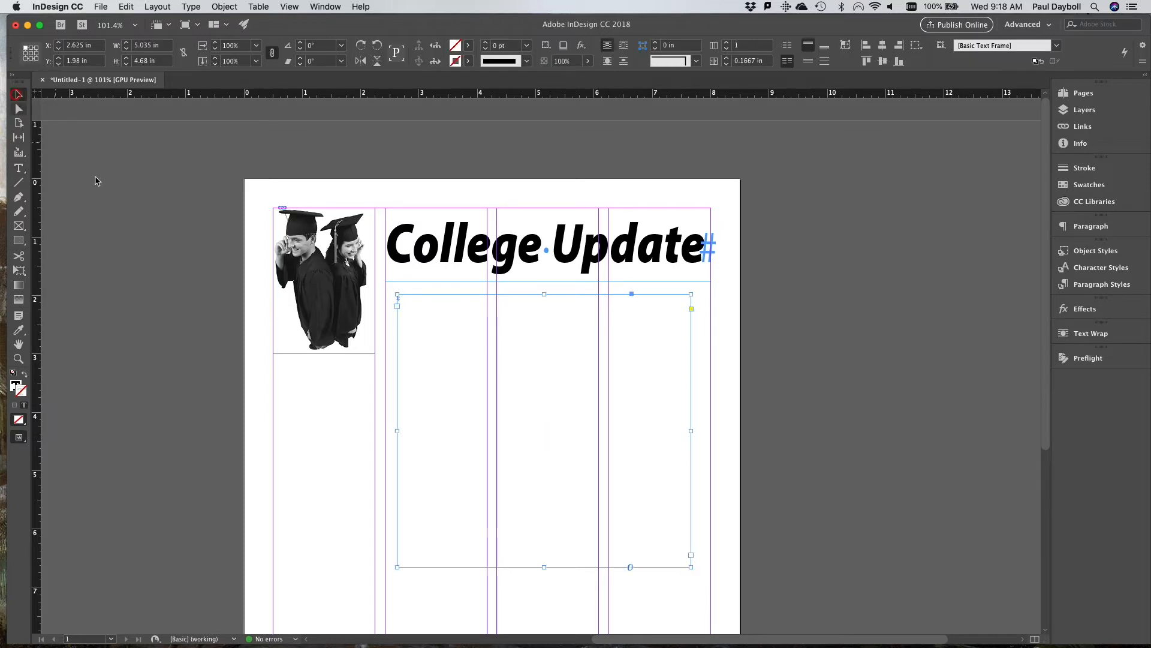
# Step: Extend both sides of the body text frame to the outer guides of columns two to four, about 5.58 in wide
pyautogui.moveTo(397, 431); pyautogui.dragTo(385, 431)
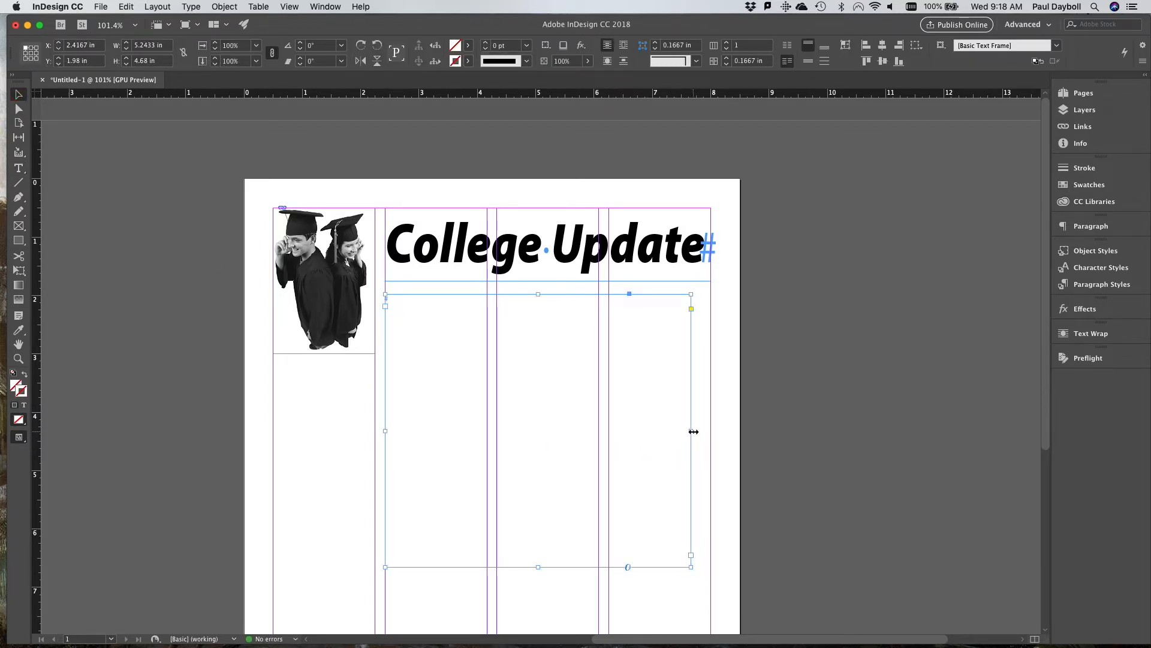
pyautogui.moveTo(691, 430); pyautogui.dragTo(710, 430)
# Step: Set the body text frame's height to 8.5 in and move the frame down to meet the page's bottom margin
pyautogui.scroll(-2, 660, 450)
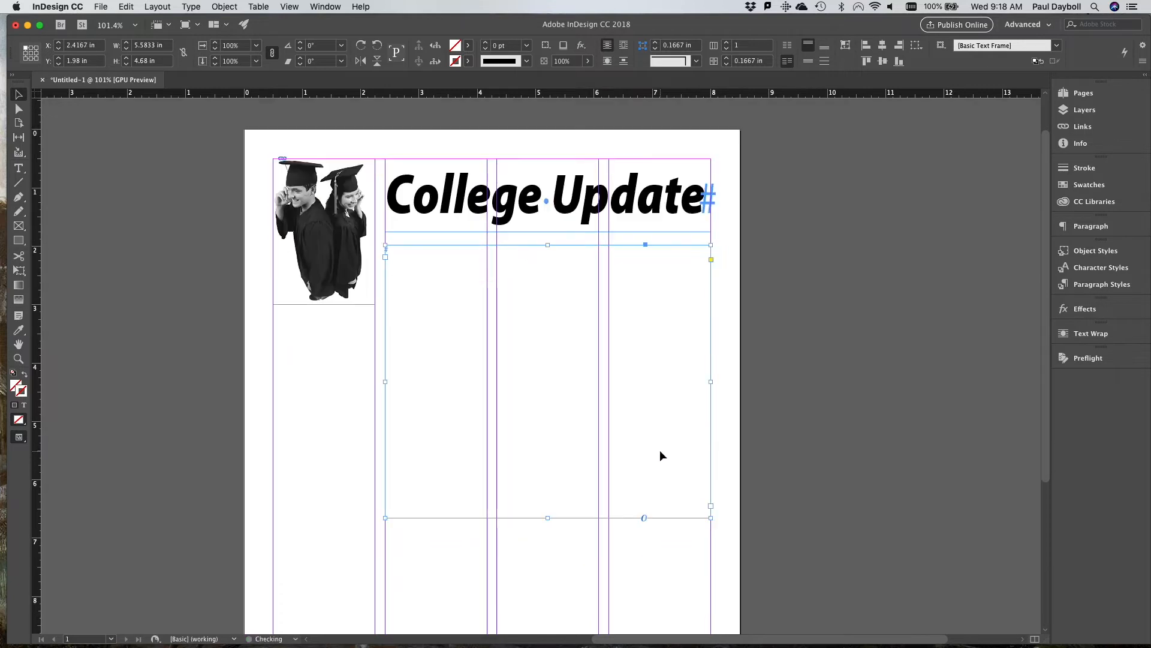
pyautogui.scroll(-6, 660, 451)
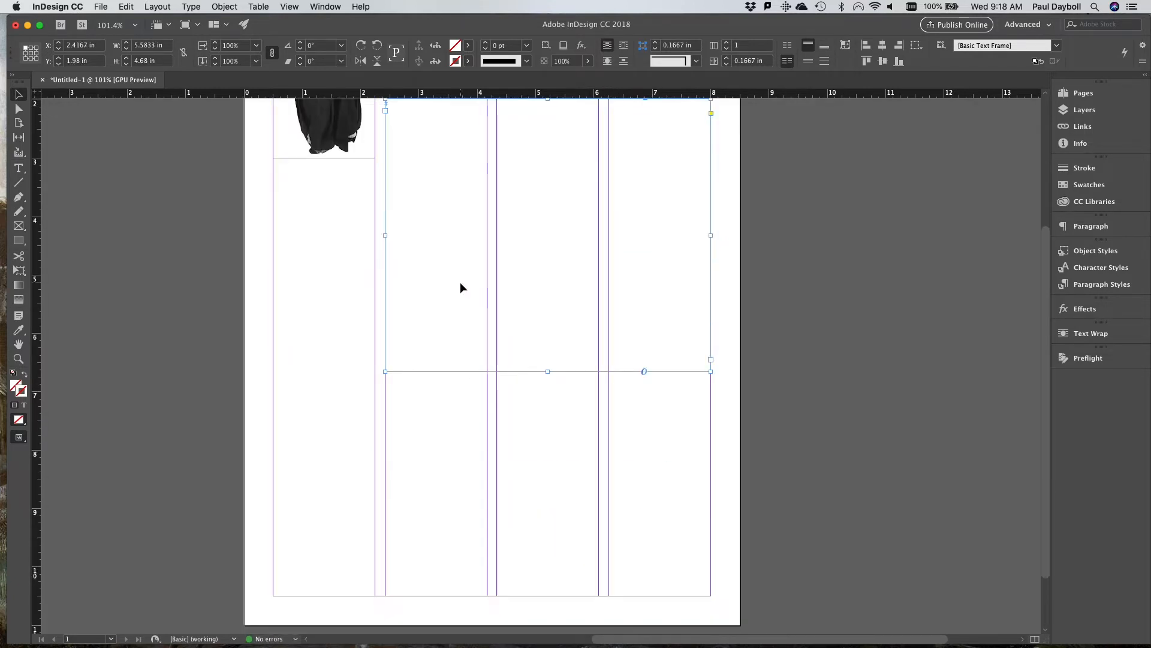
pyautogui.click(160, 60)
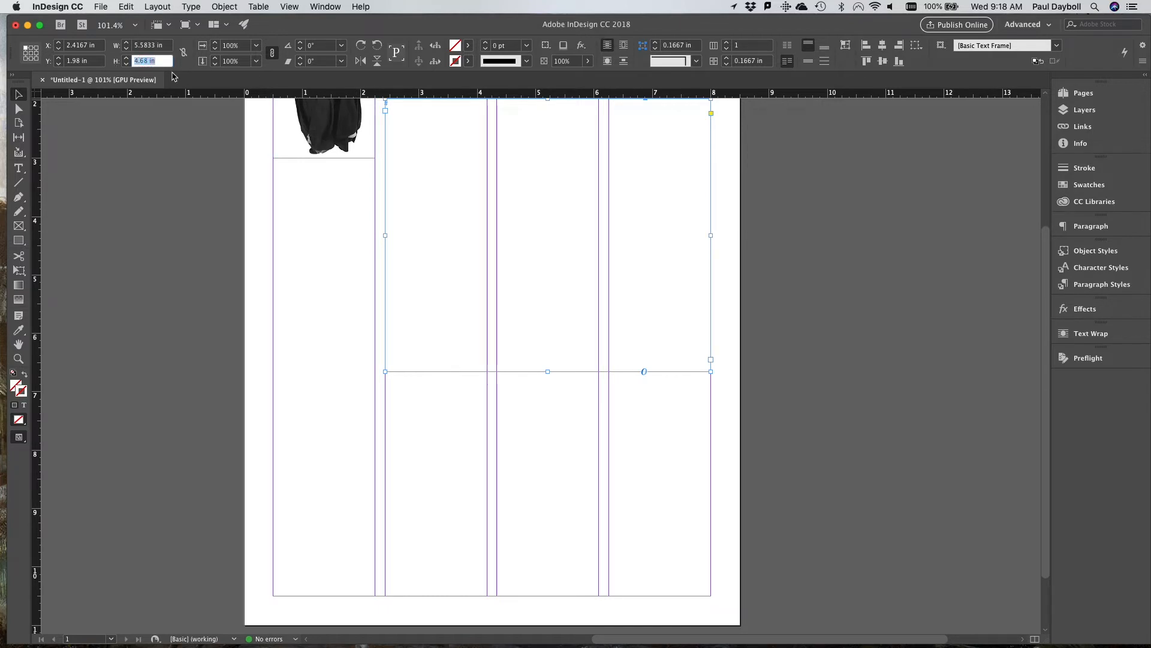
pyautogui.write('8.5')
pyautogui.press('Return')
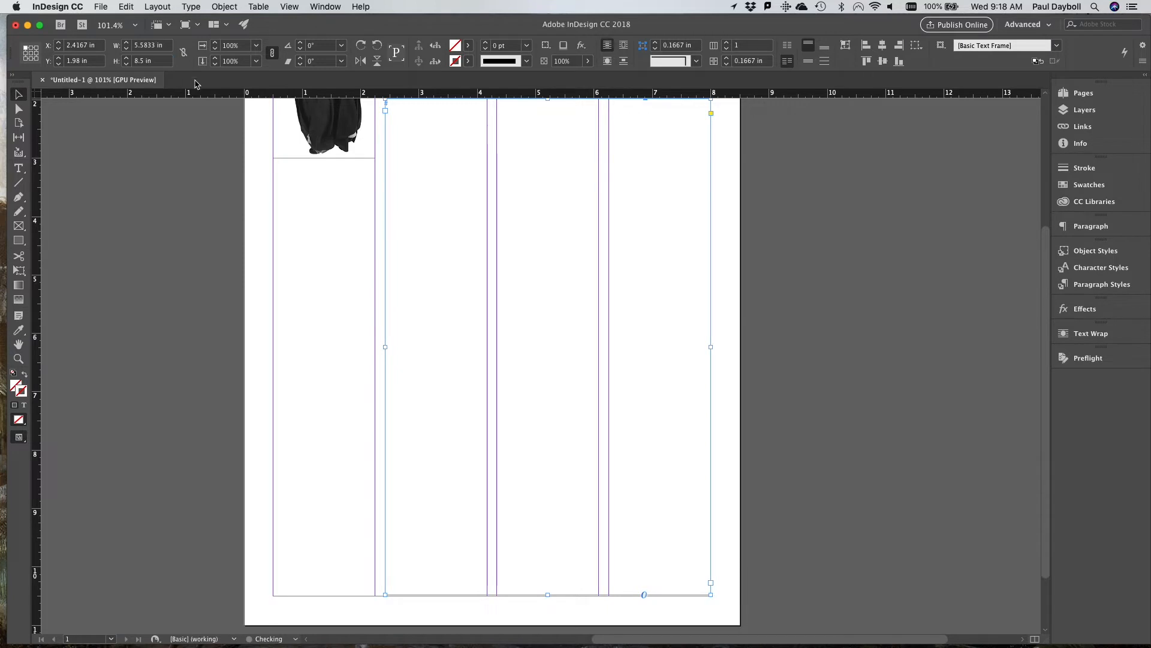
pyautogui.moveTo(497, 374); pyautogui.dragTo(522, 393)
pyautogui.scroll(5, 521, 393)
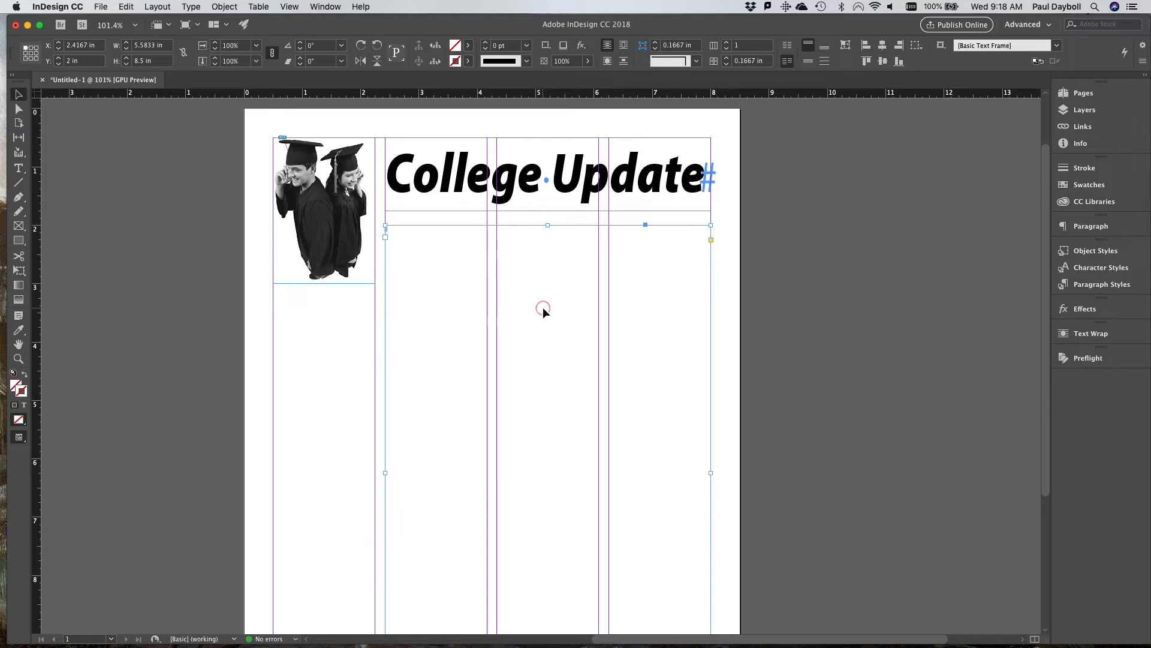
# Step: Place the file body text.txt into the body text frame
pyautogui.click(101, 6)
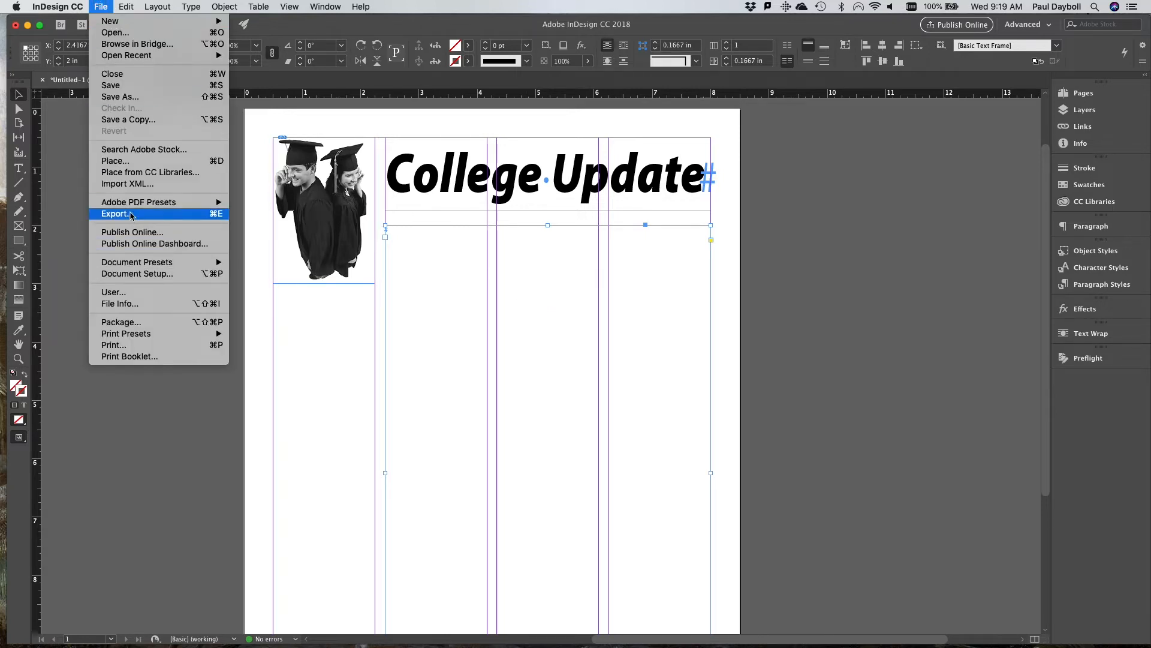
pyautogui.click(130, 163)
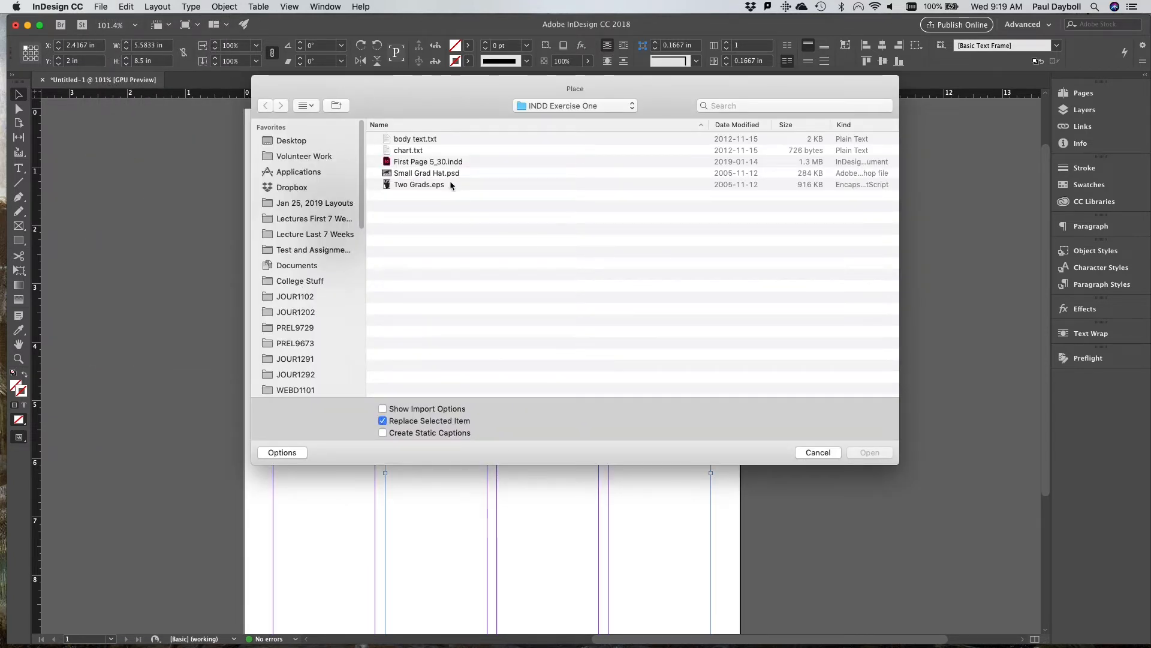
pyautogui.doubleClick(403, 141)
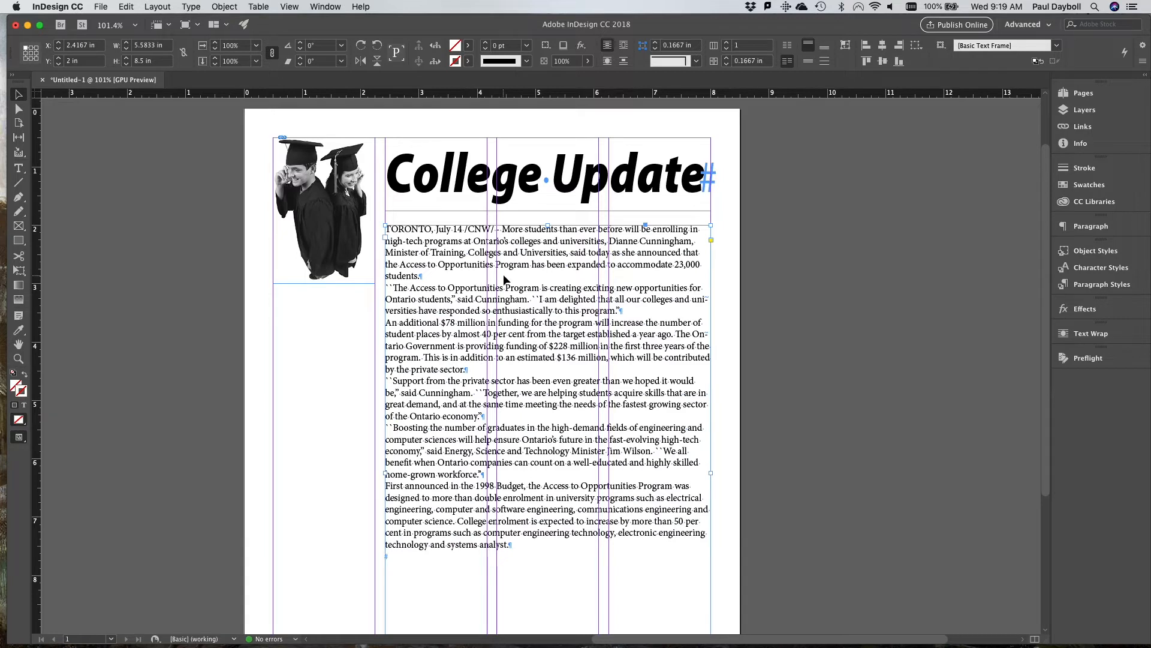
# Step: Delete the empty paragraph at the end of the placed body text
pyautogui.doubleClick(560, 307)
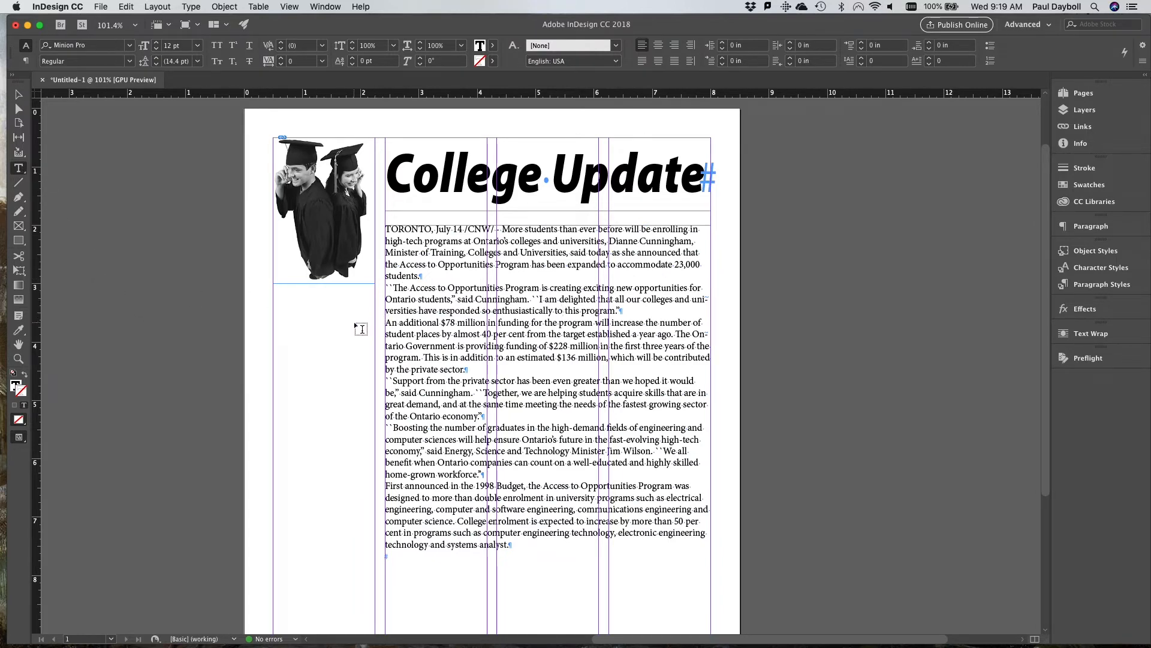
pyautogui.press('super+a')
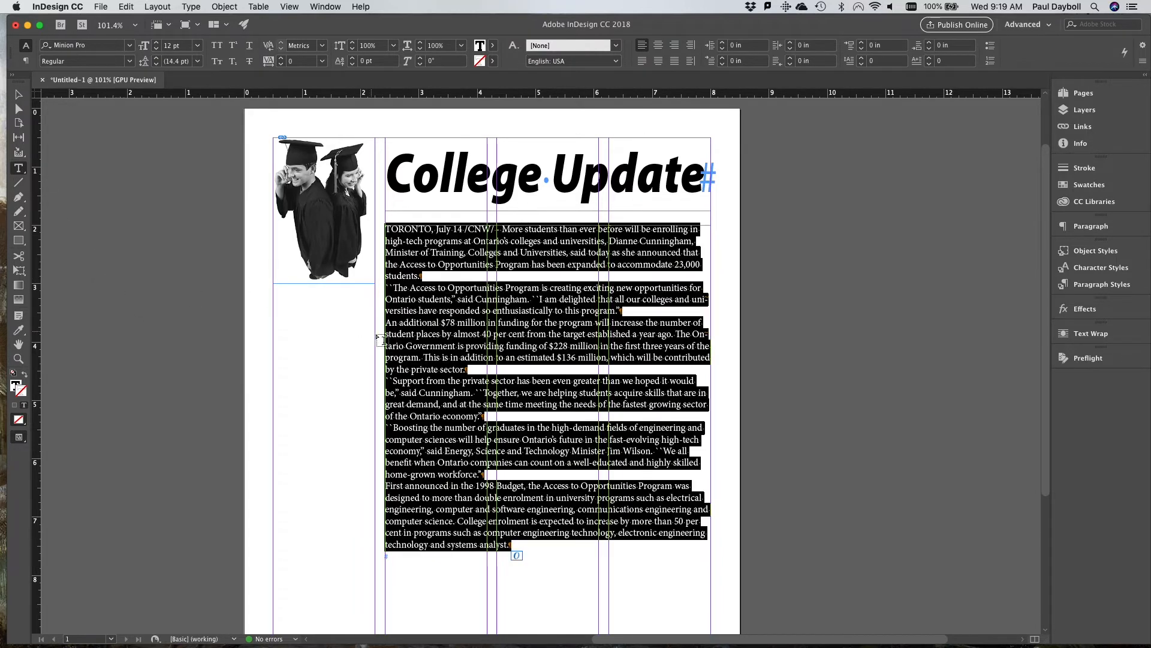
pyautogui.click(535, 560)
pyautogui.click(510, 545)
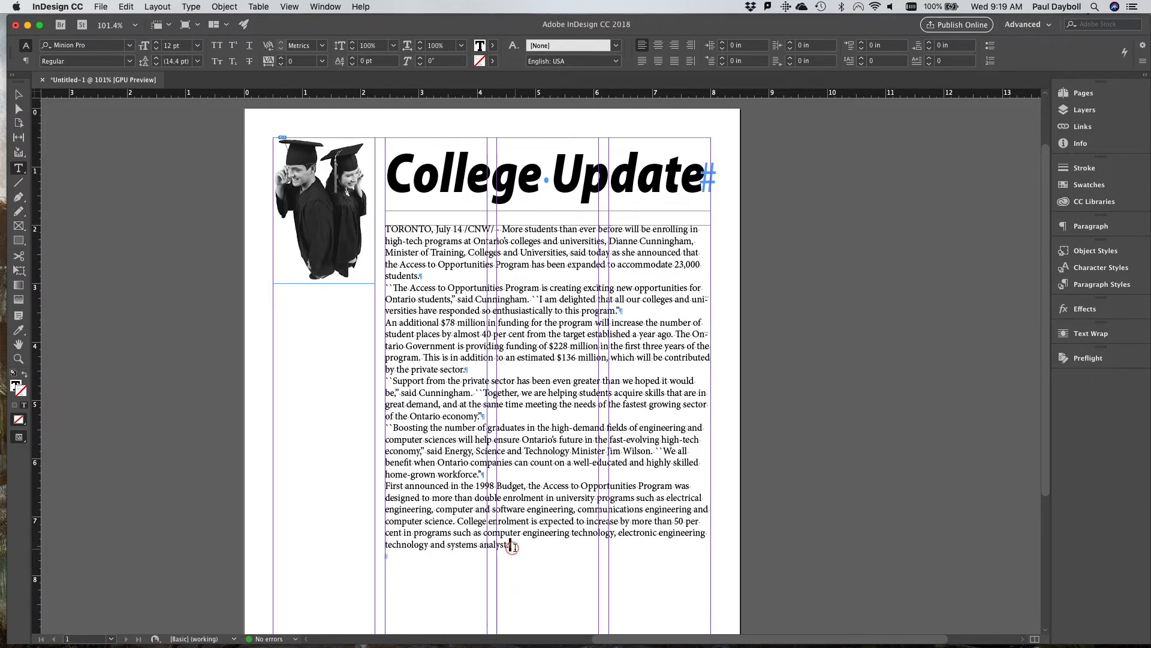
pyautogui.press('Delete')
# Step: Set the leading of all the body text to 14 pt and justify it with the last line aligned left
pyautogui.moveTo(524, 543); pyautogui.dragTo(400, 319)
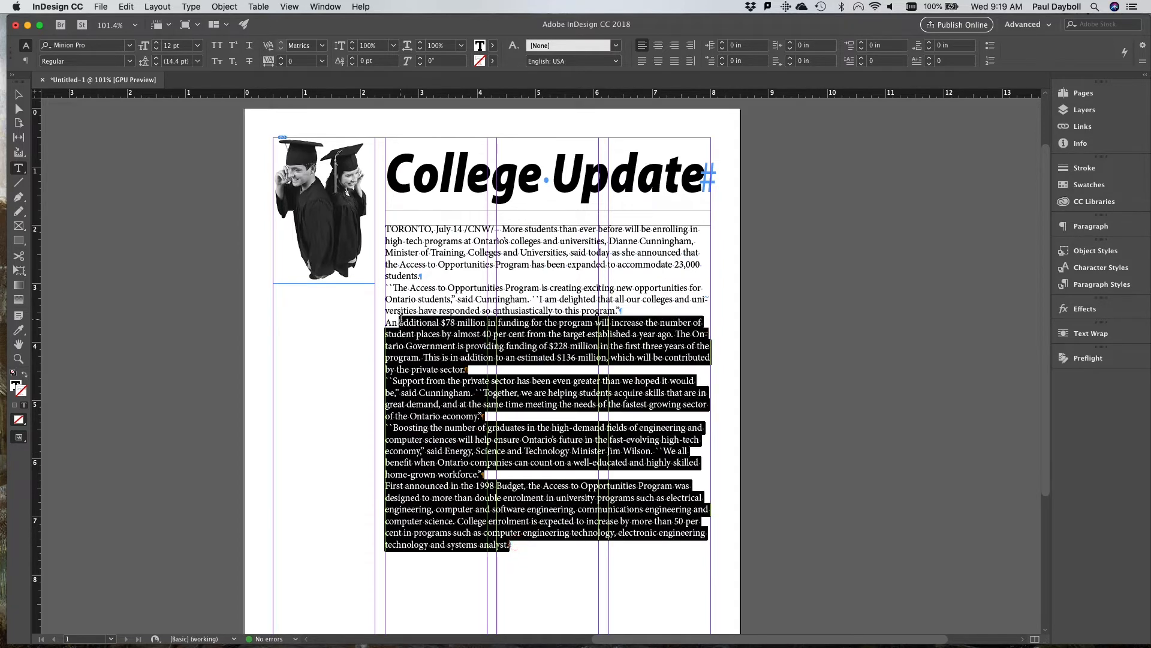
pyautogui.press('super+a')
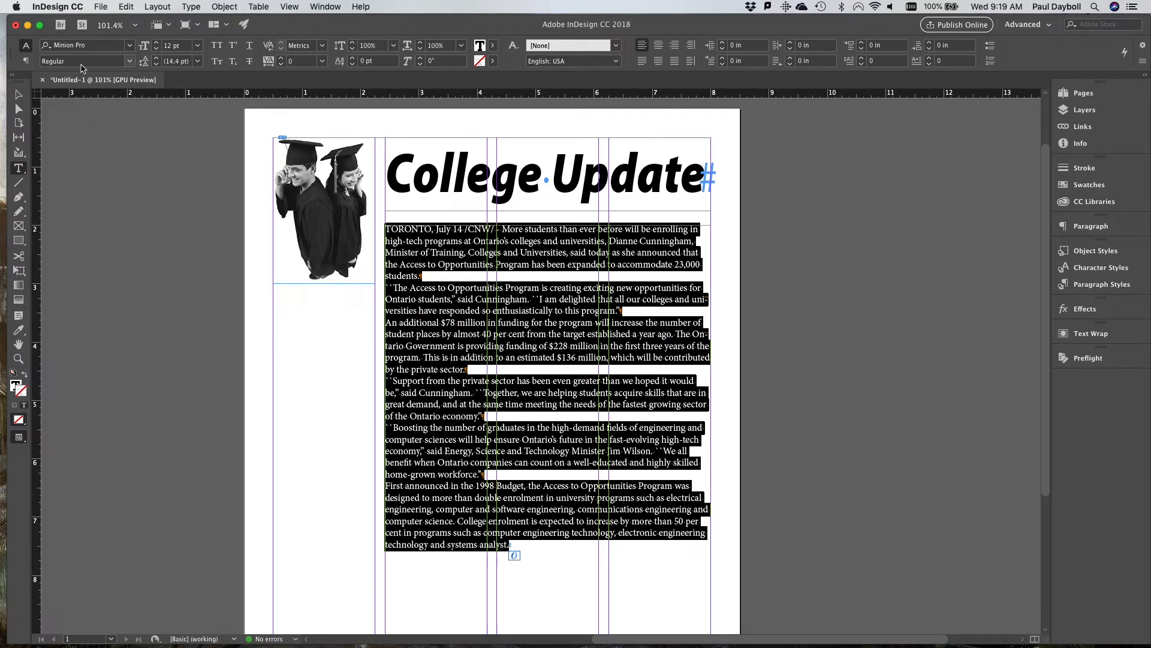
pyautogui.click(183, 61)
pyautogui.tripleClick(183, 61)
pyautogui.write('14')
pyautogui.press('Return')
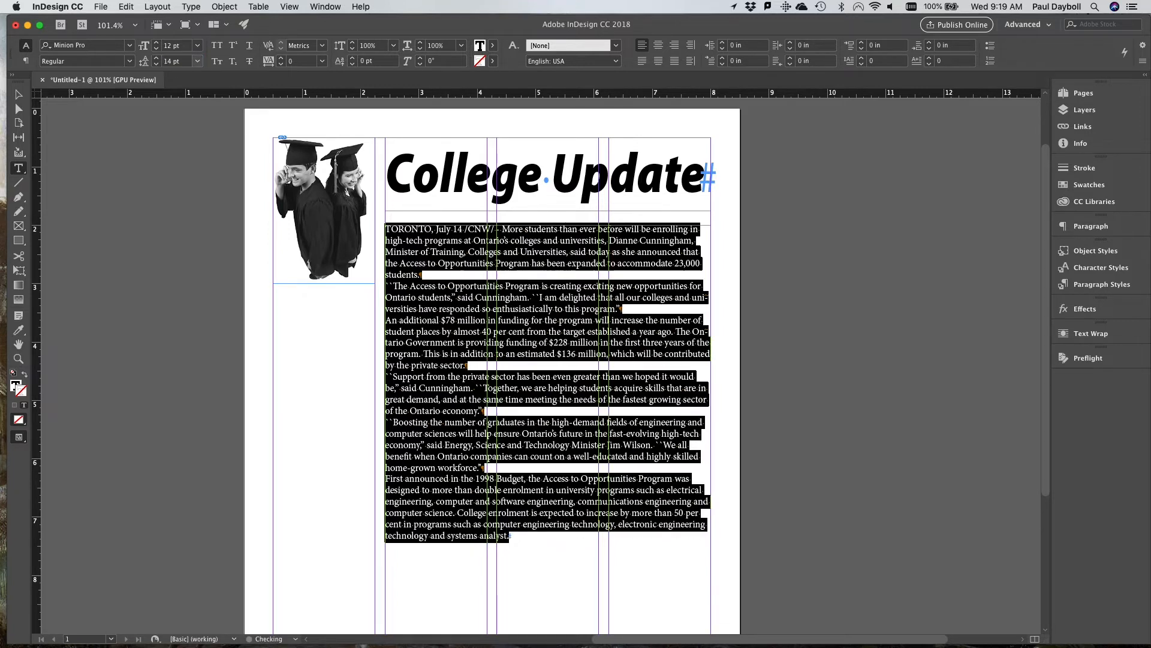
pyautogui.click(642, 61)
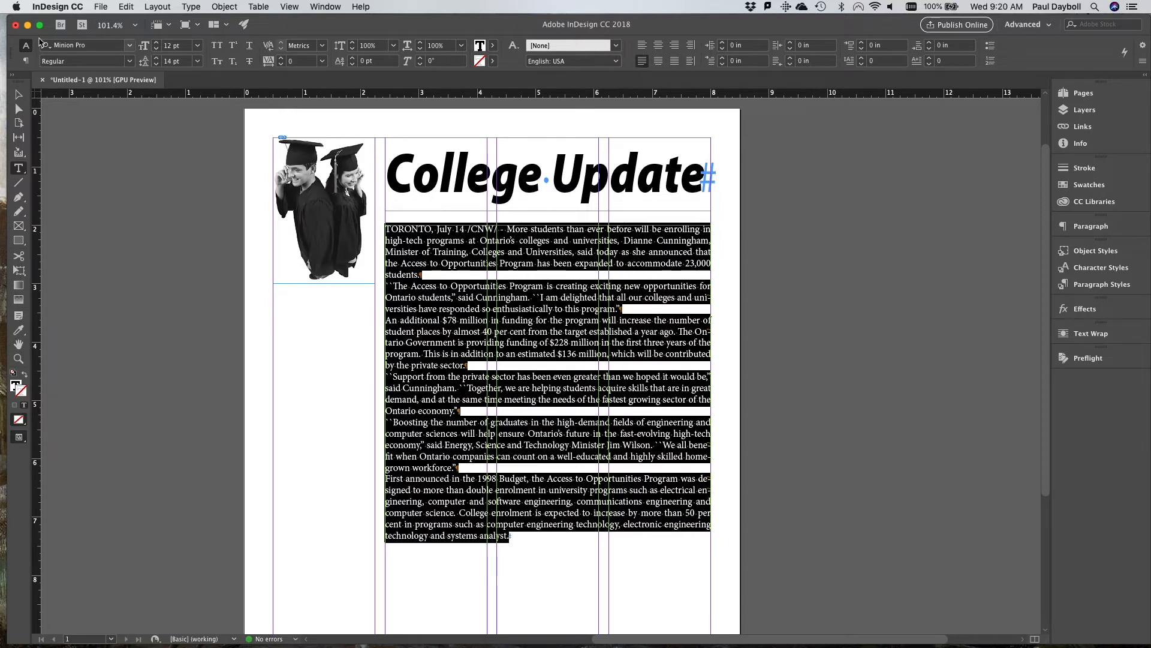
# Step: Give all body text paragraphs a first-line left indent of 0.25 in and leave text editing with the frame selected
pyautogui.click(26, 62)
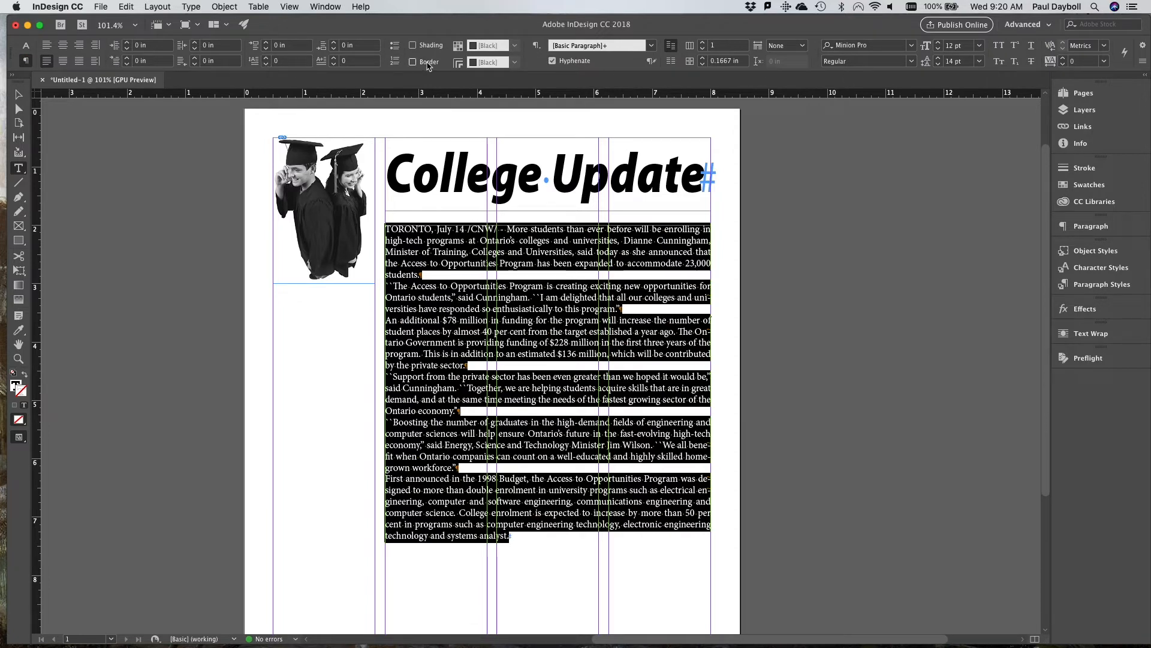
pyautogui.click(124, 56)
pyautogui.write('.25')
pyautogui.press('Return')
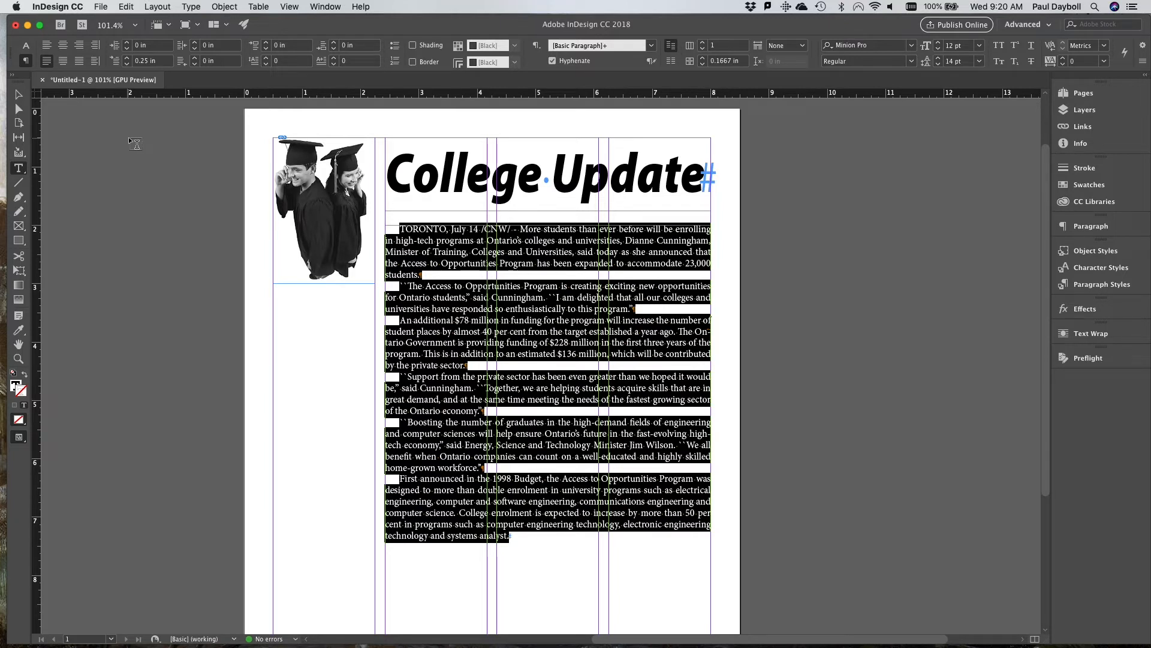
pyautogui.click(18, 94)
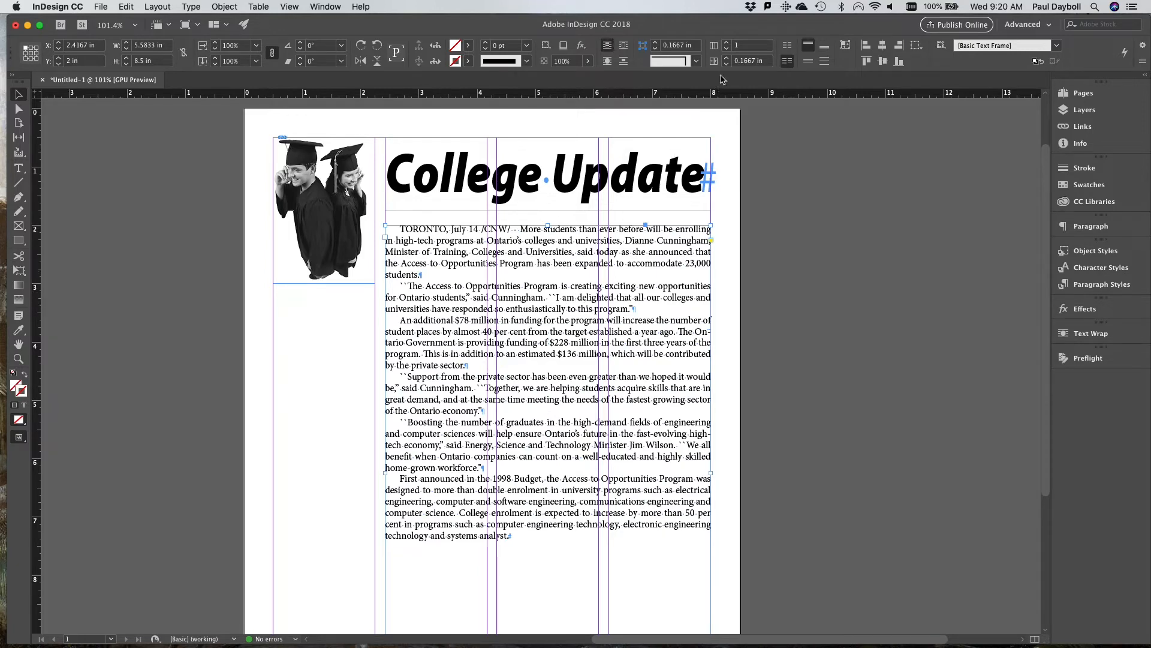
pyautogui.click(727, 43)
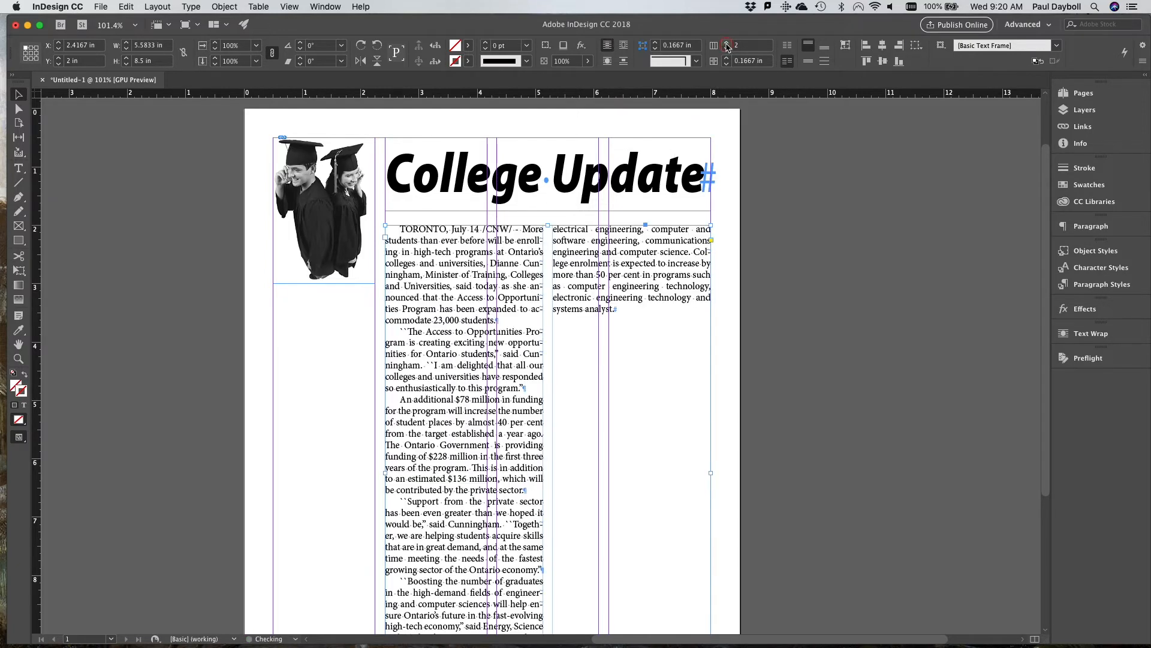
pyautogui.click(727, 43)
pyautogui.click(726, 49)
pyautogui.click(726, 49)
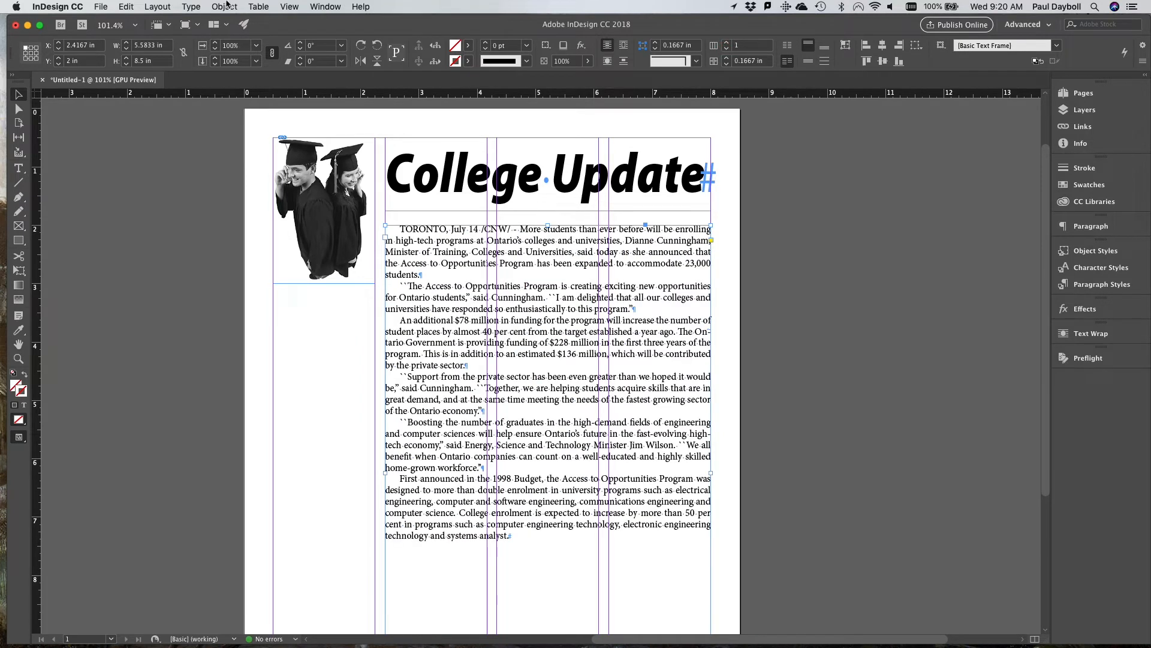
# Step: Set the body text frame to 3 columns in Text Frame Options and check the text flow down the page
pyautogui.click(225, 7)
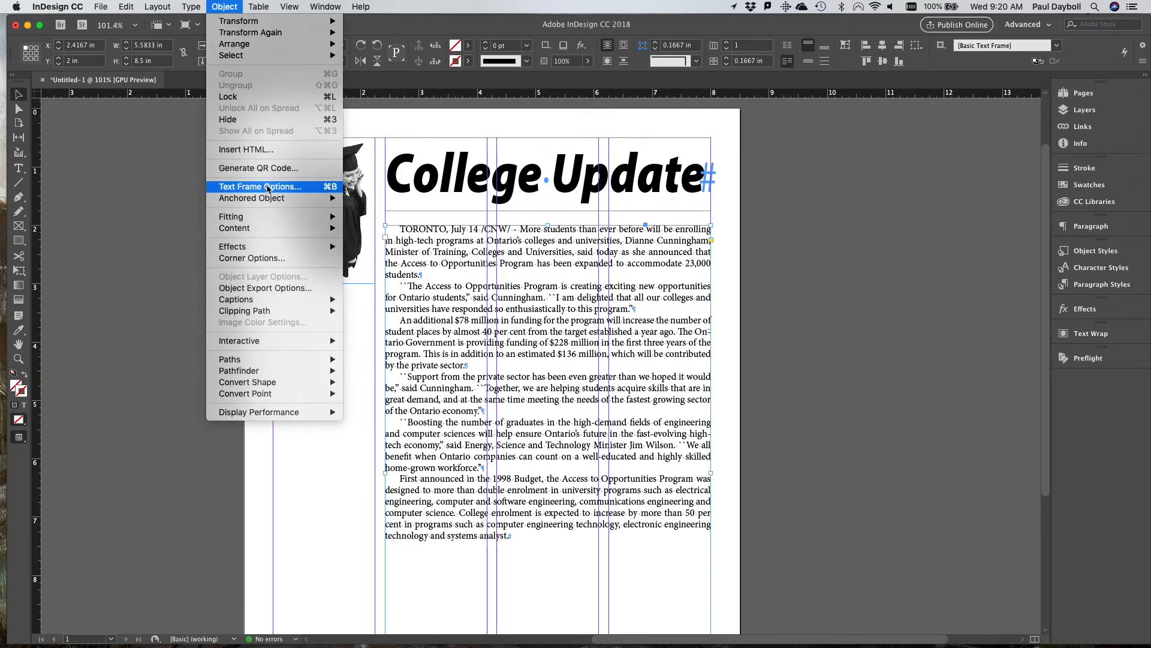
pyautogui.click(268, 187)
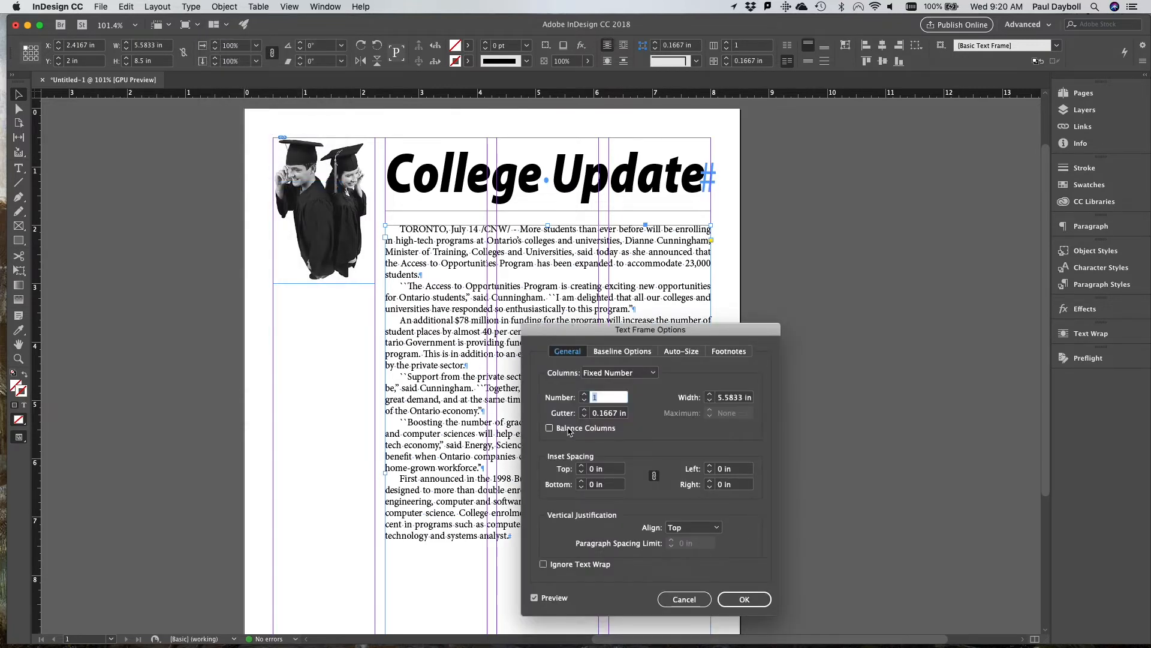
pyautogui.click(585, 394)
pyautogui.click(585, 394)
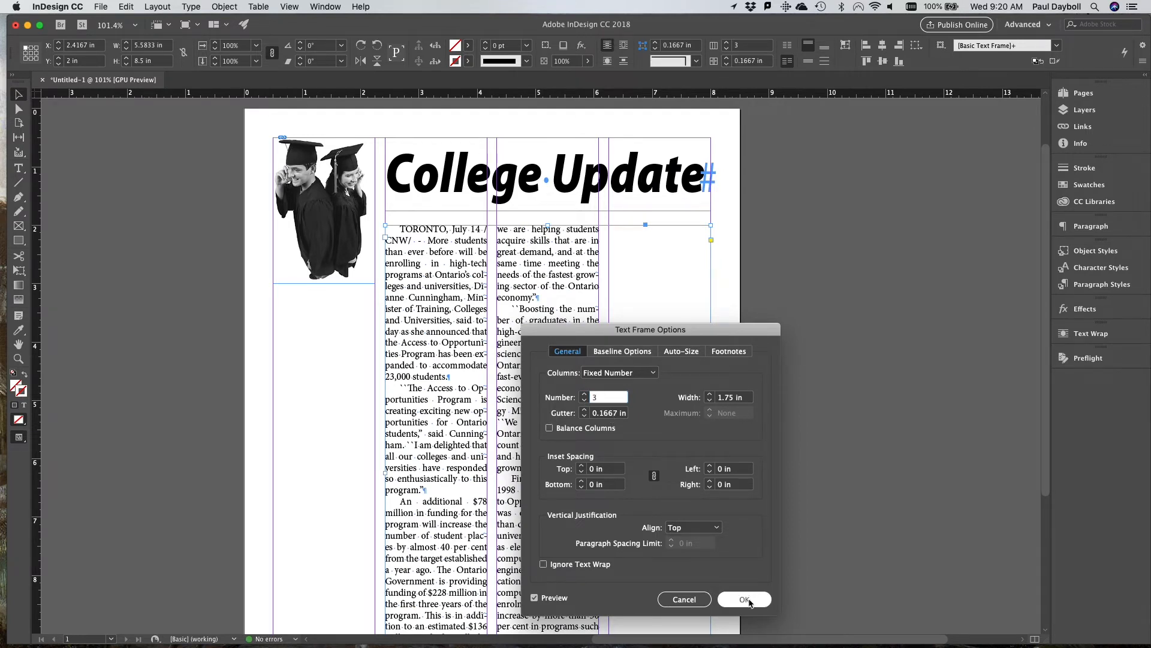
pyautogui.click(754, 602)
pyautogui.scroll(-5, 591, 382)
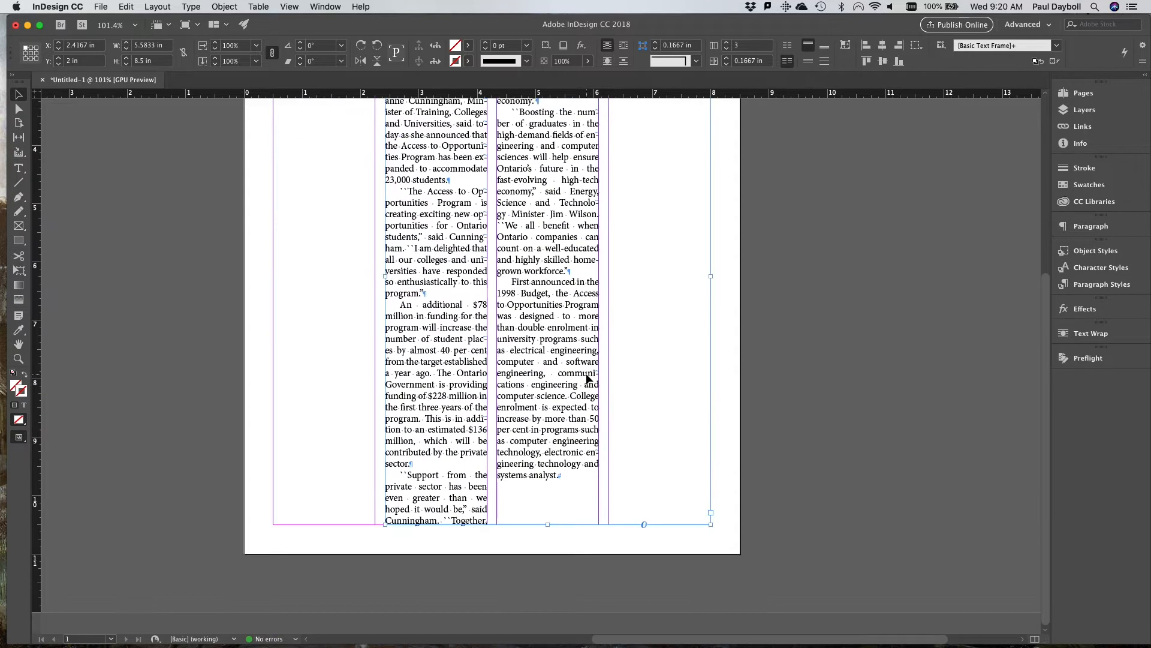
pyautogui.scroll(6, 587, 379)
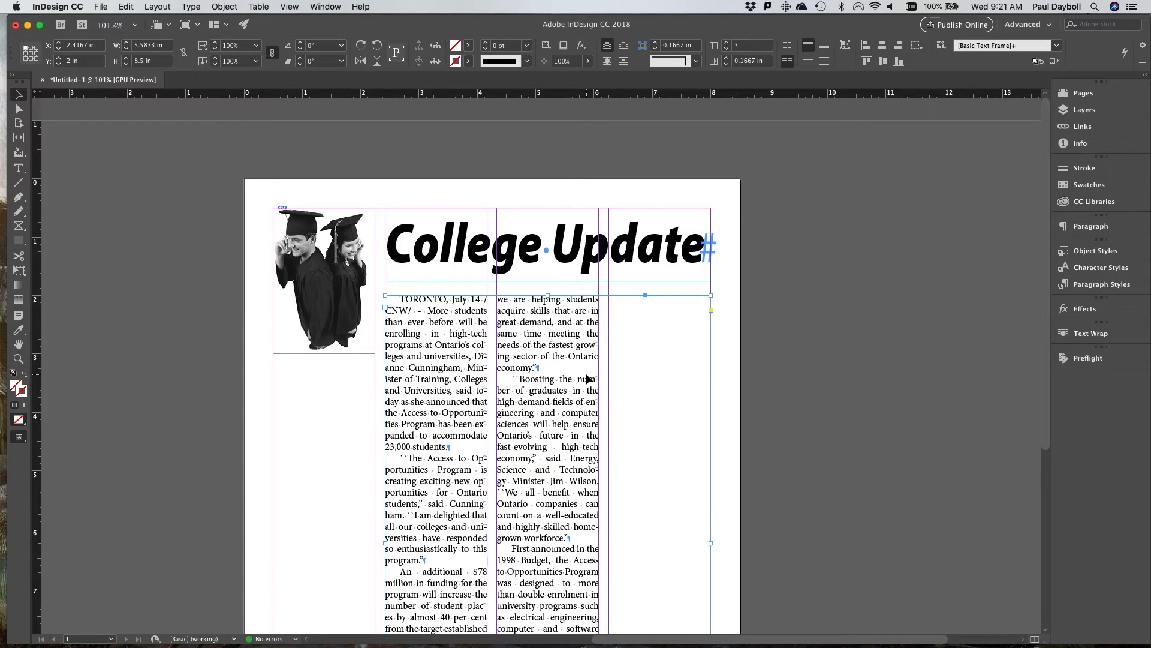
# Step: Draw a text frame about 5.58 in wide and 3.58 in high across columns one to three in the page's lower half
pyautogui.scroll(-4, 587, 379)
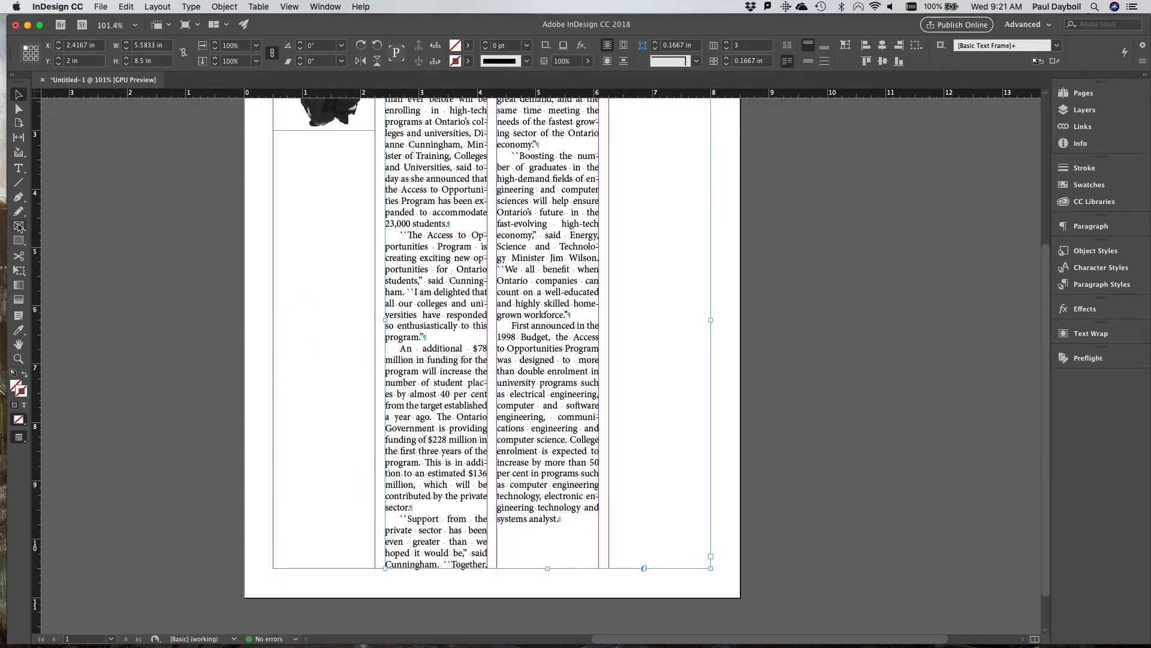
pyautogui.click(19, 168)
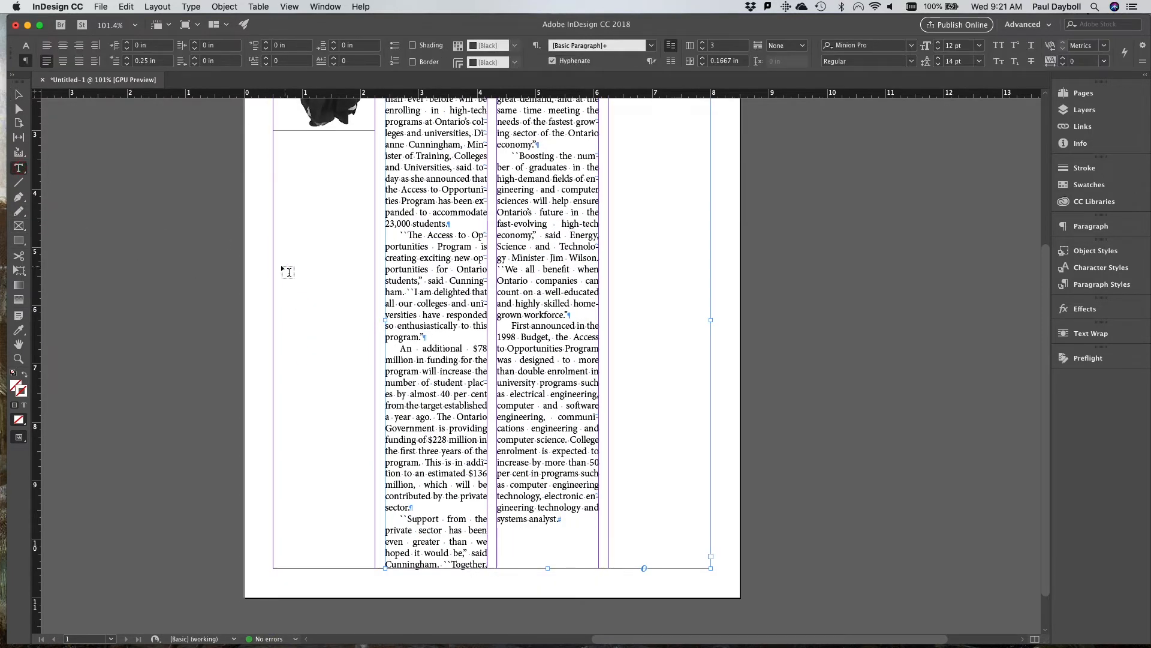
pyautogui.moveTo(285, 274); pyautogui.dragTo(375, 342)
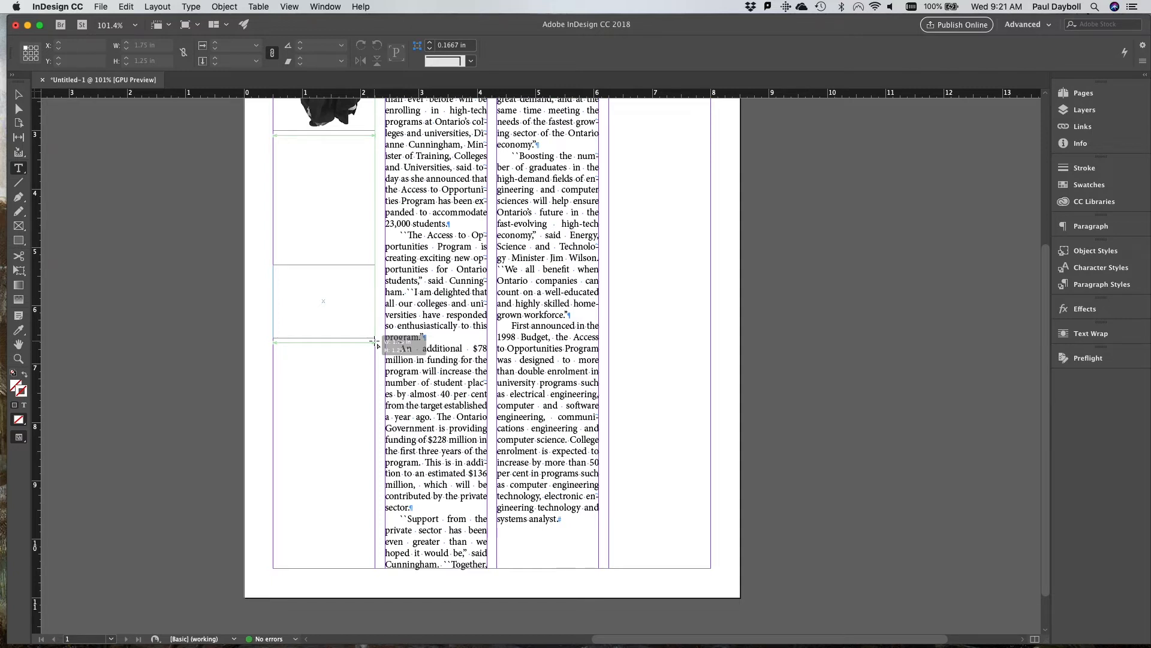
pyautogui.moveTo(375, 342); pyautogui.dragTo(598, 473)
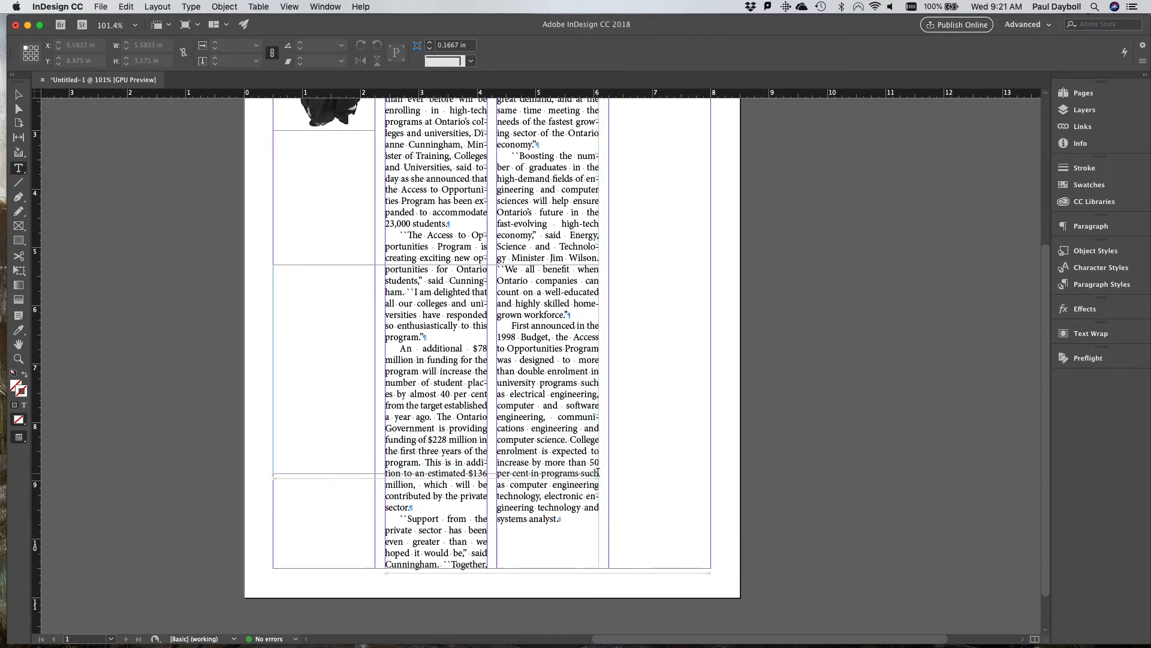
pyautogui.press('Escape')
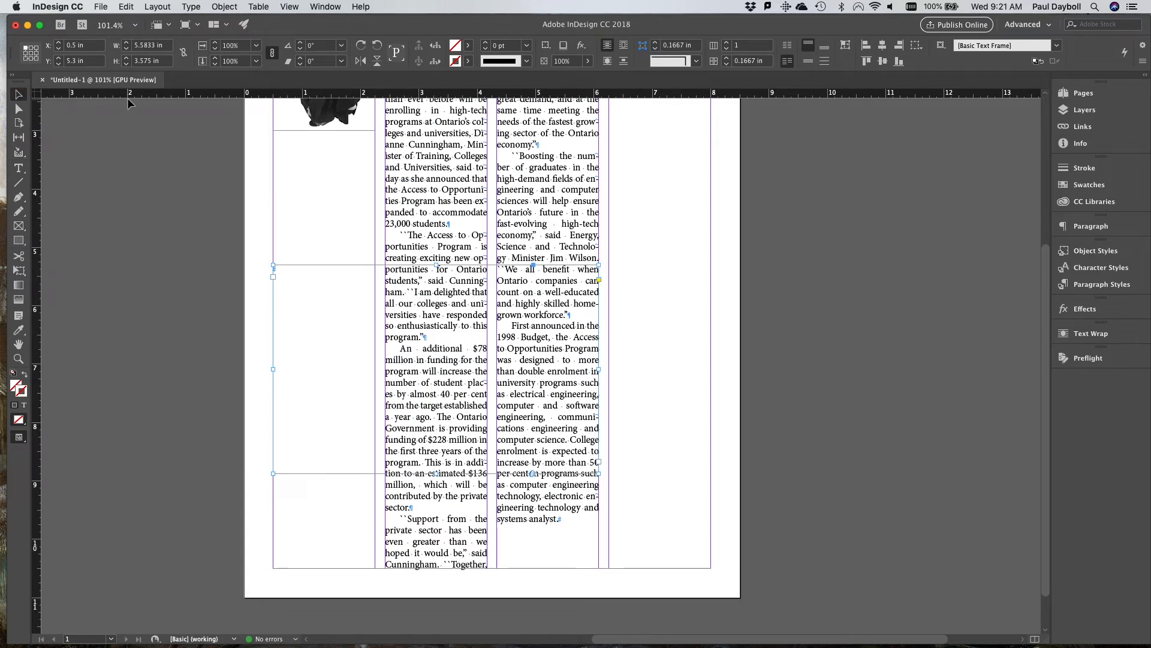
# Step: Set the new text frame's height to 4.4 in and move it straight down to the page's bottom margin
pyautogui.moveTo(161, 61); pyautogui.dragTo(122, 58)
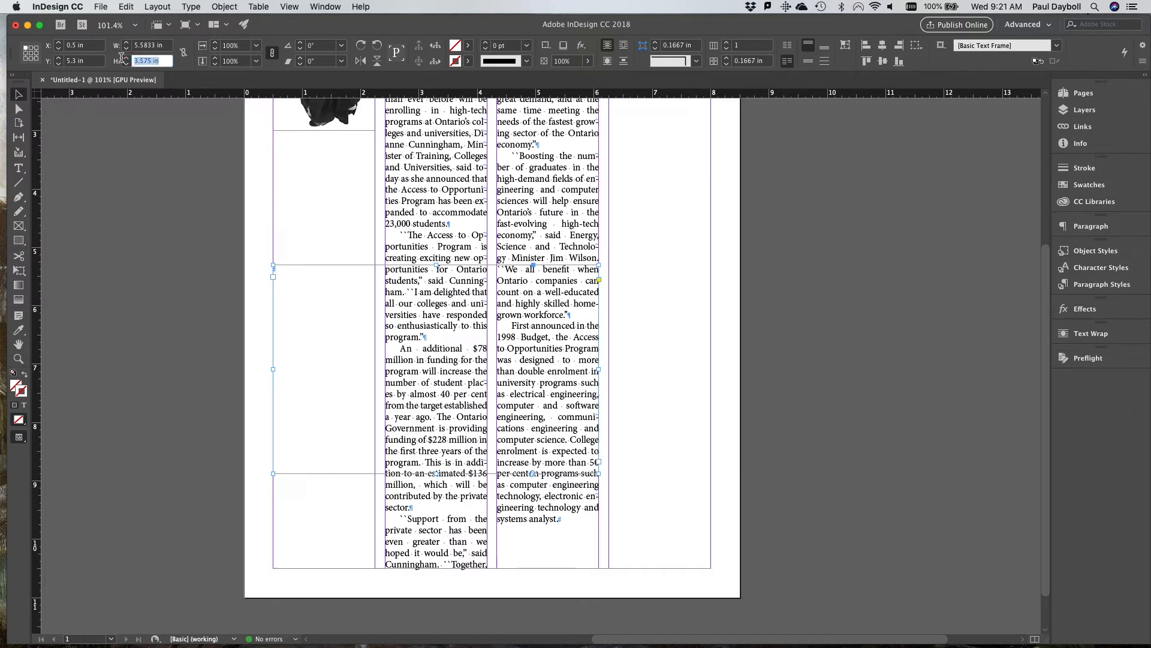
pyautogui.write('4.4')
pyautogui.press('Return')
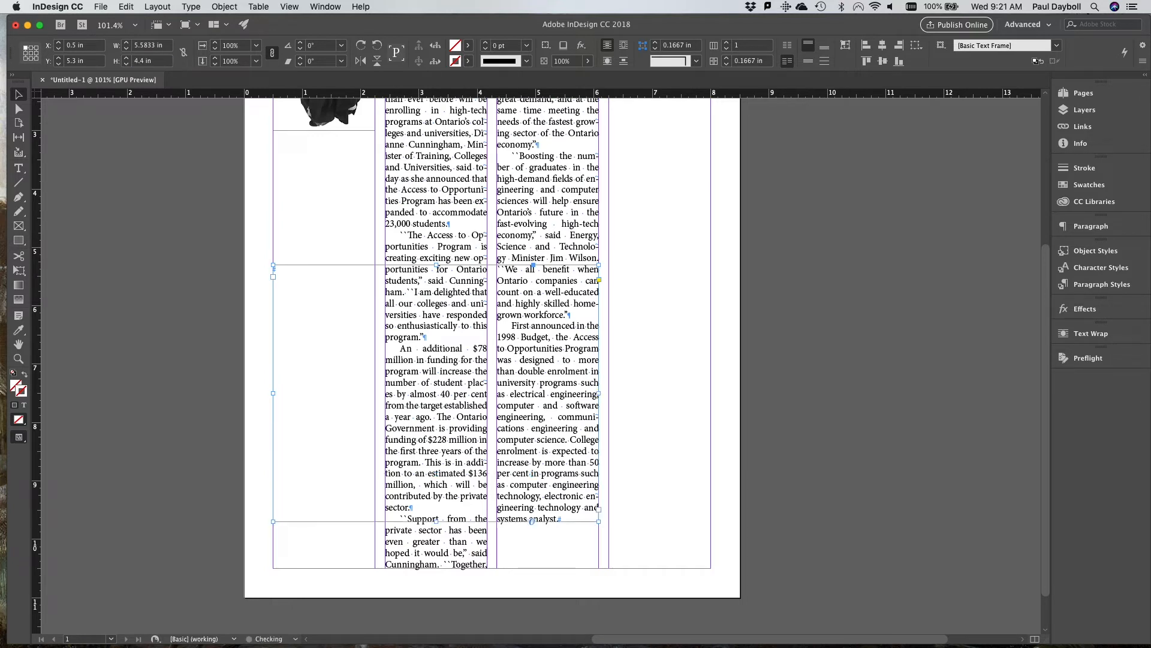
pyautogui.moveTo(305, 303); pyautogui.dragTo(305, 350)
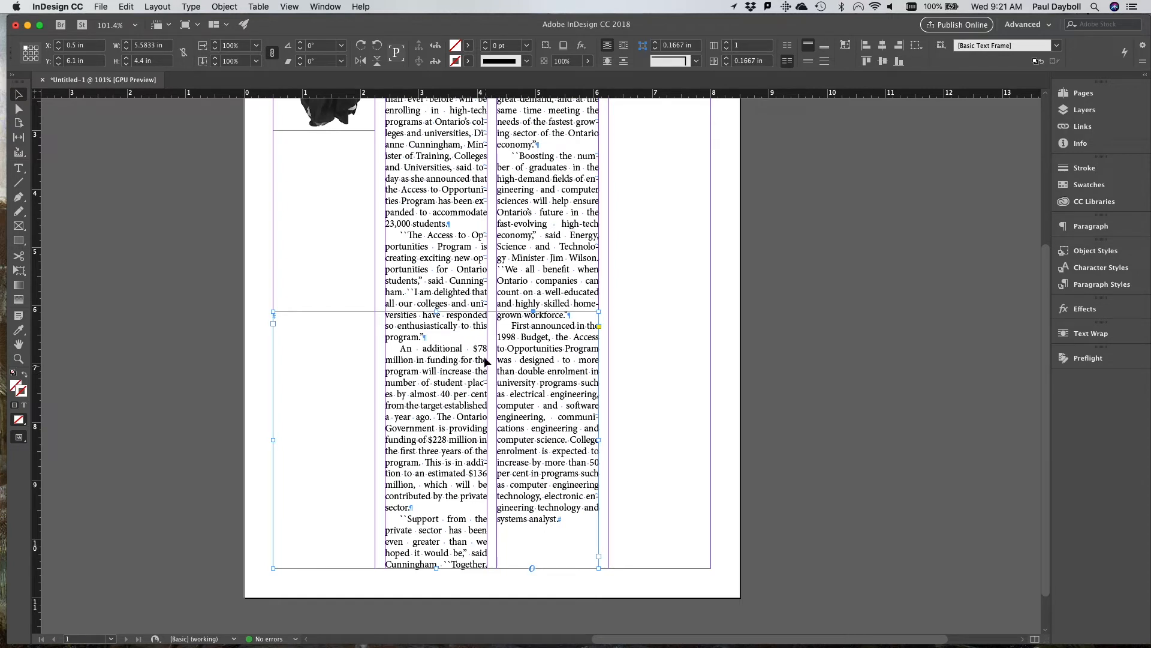
pyautogui.click(1026, 25)
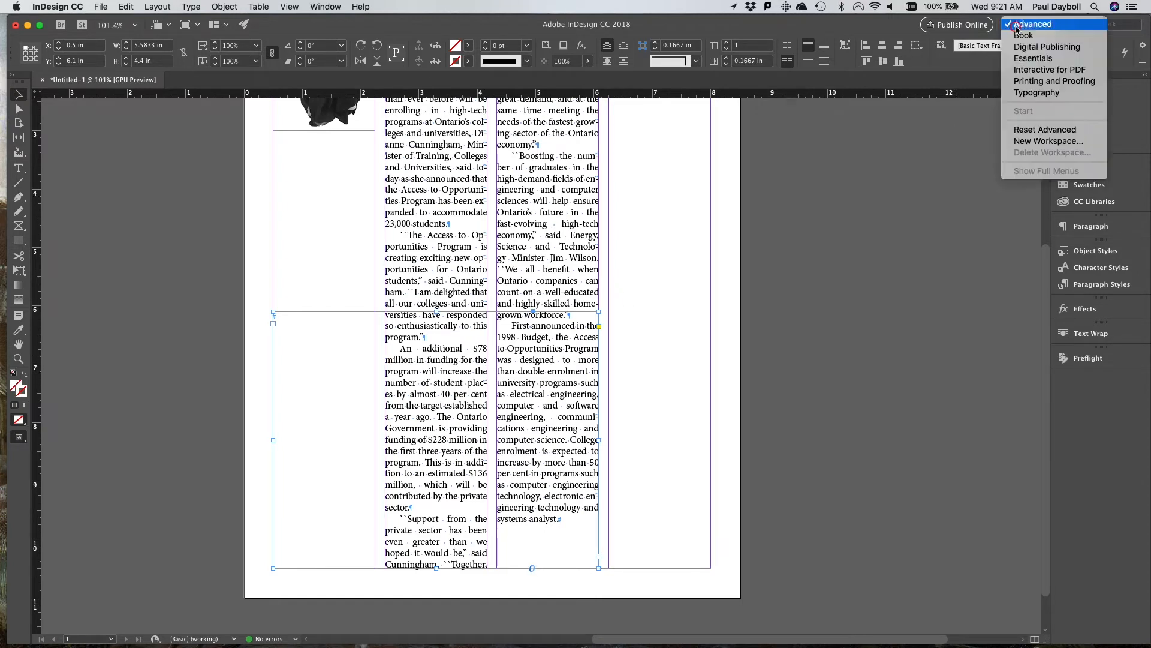
pyautogui.click(1030, 93)
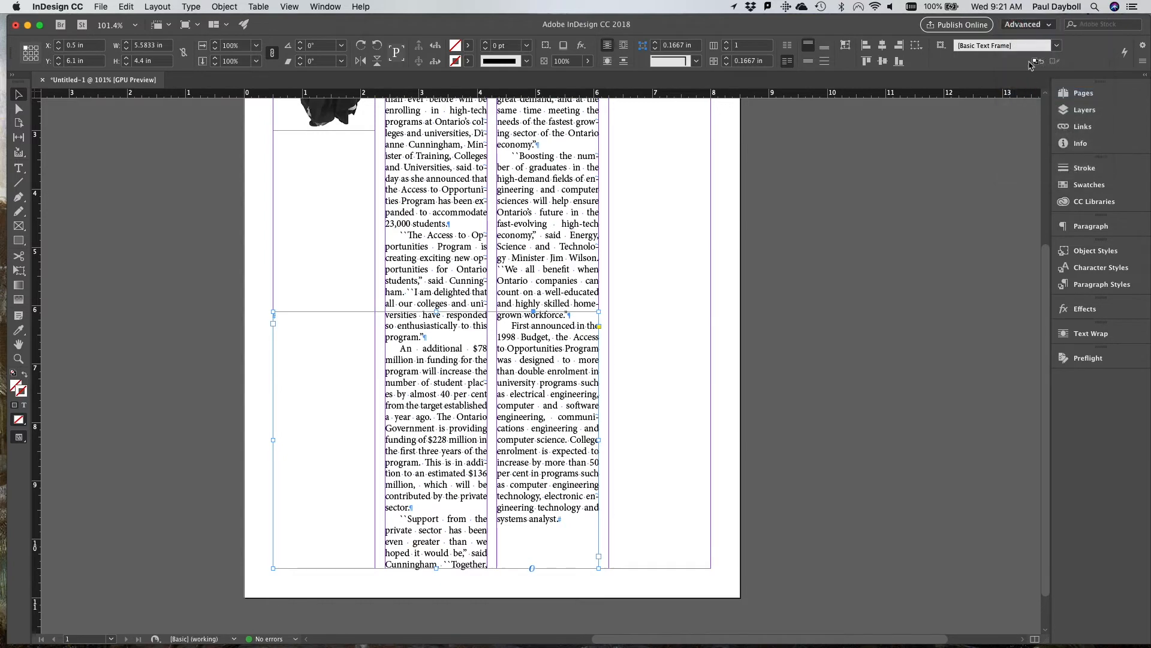
pyautogui.click(1029, 25)
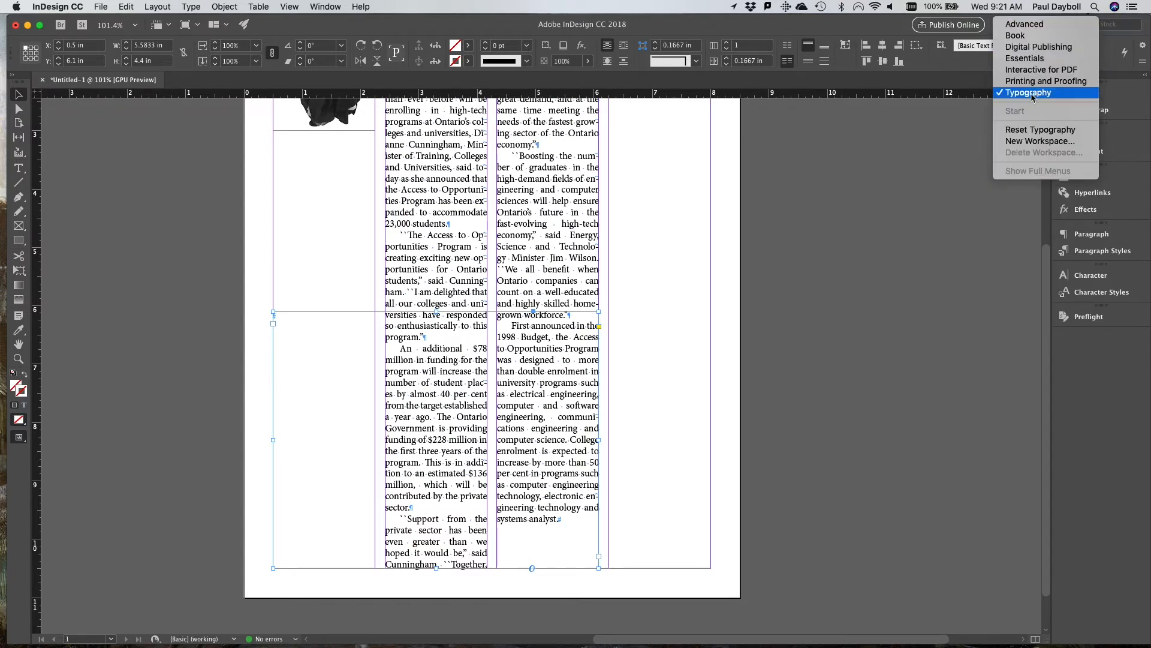
pyautogui.click(1014, 27)
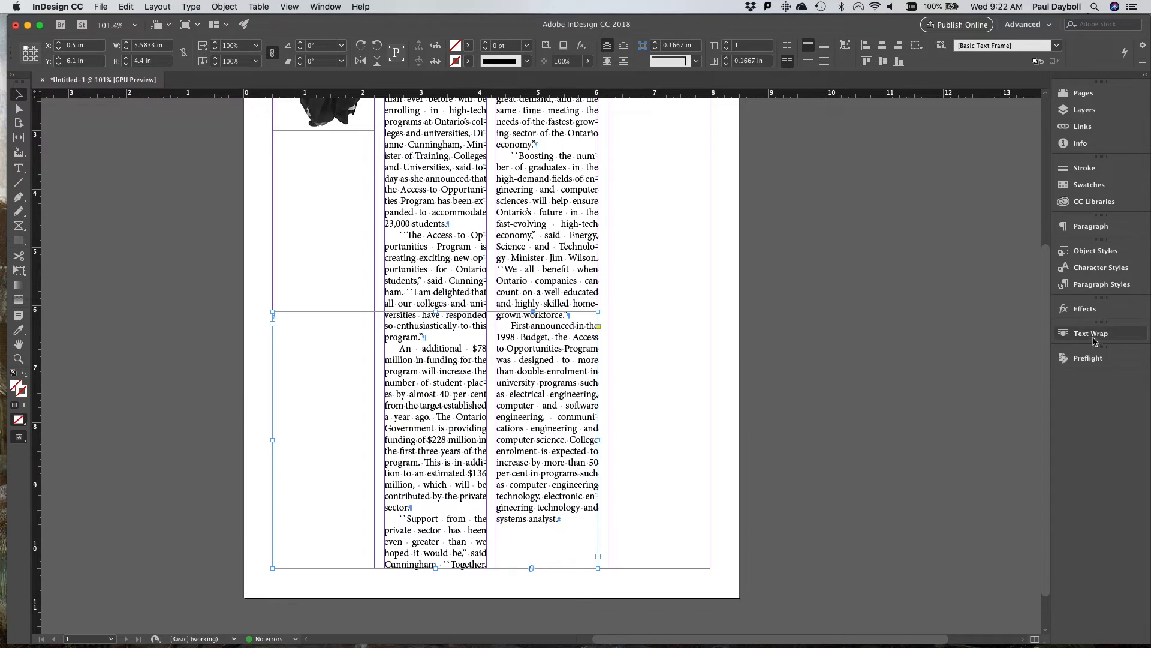
# Step: Switch to the Typography workspace and make text wrap around the bounding box of the empty lower frame
pyautogui.click(1032, 35)
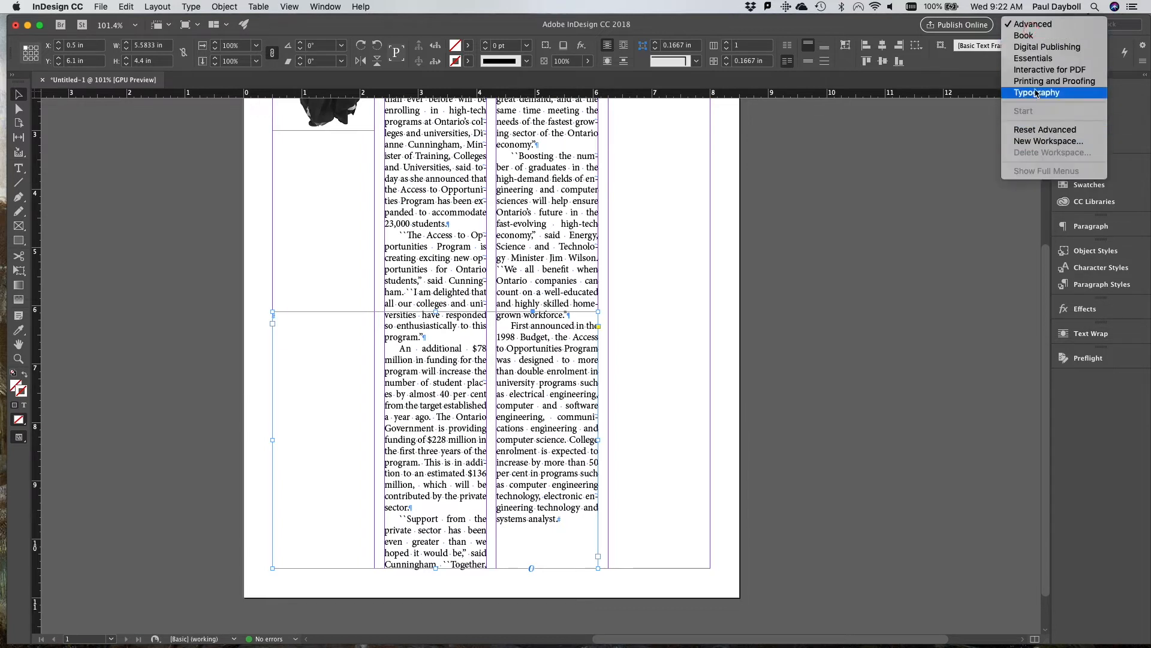
pyautogui.click(1037, 94)
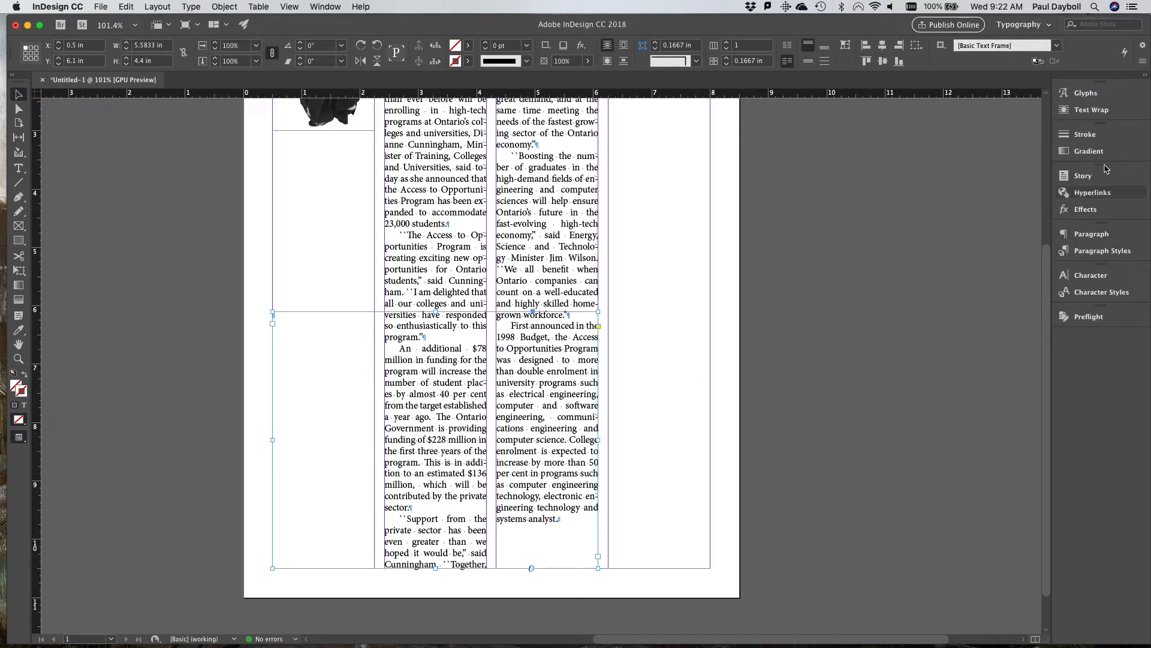
pyautogui.click(1092, 110)
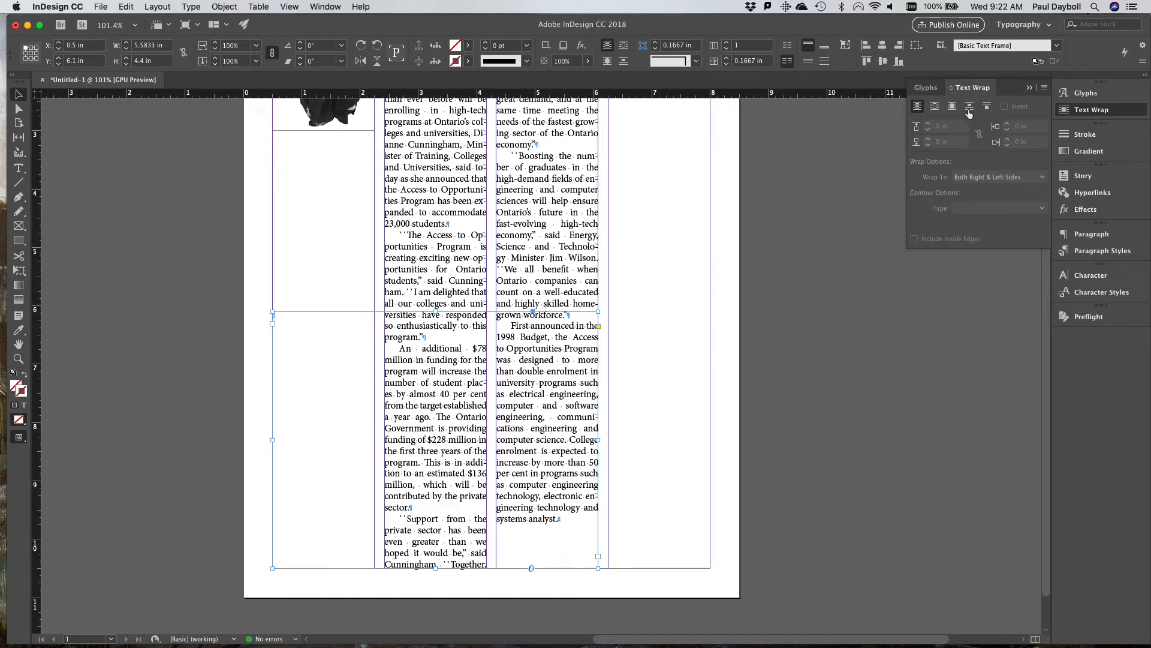
pyautogui.click(935, 106)
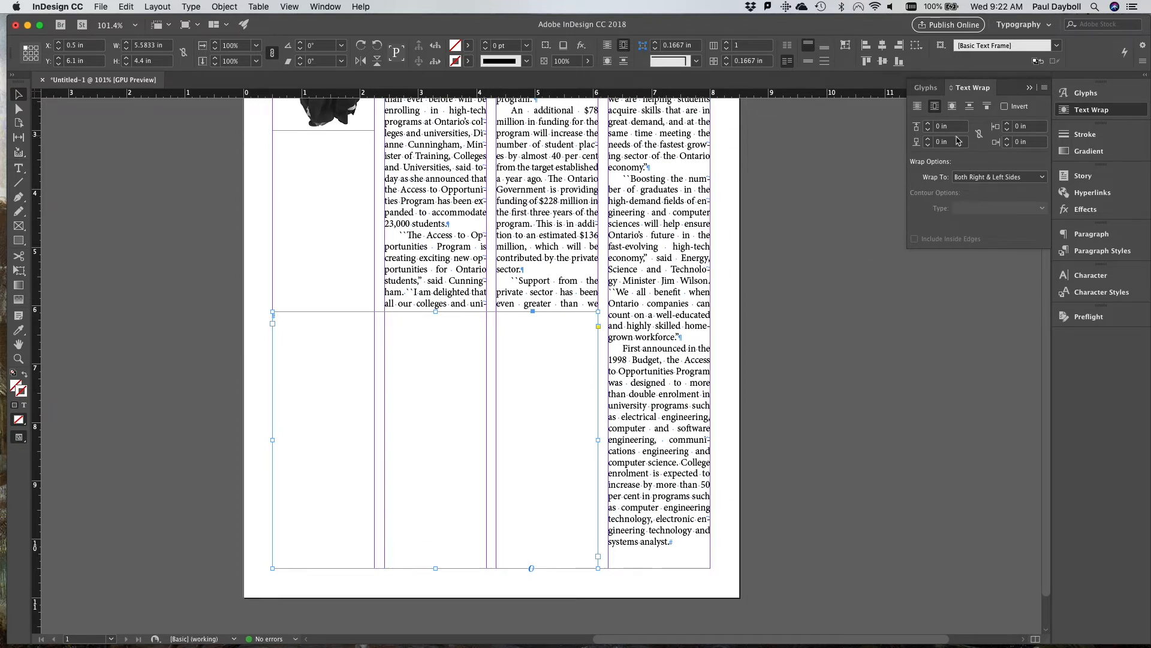
# Step: Unlink the lower frame's text wrap offsets and set only the top offset to 0.1 in
pyautogui.click(978, 137)
pyautogui.click(953, 128)
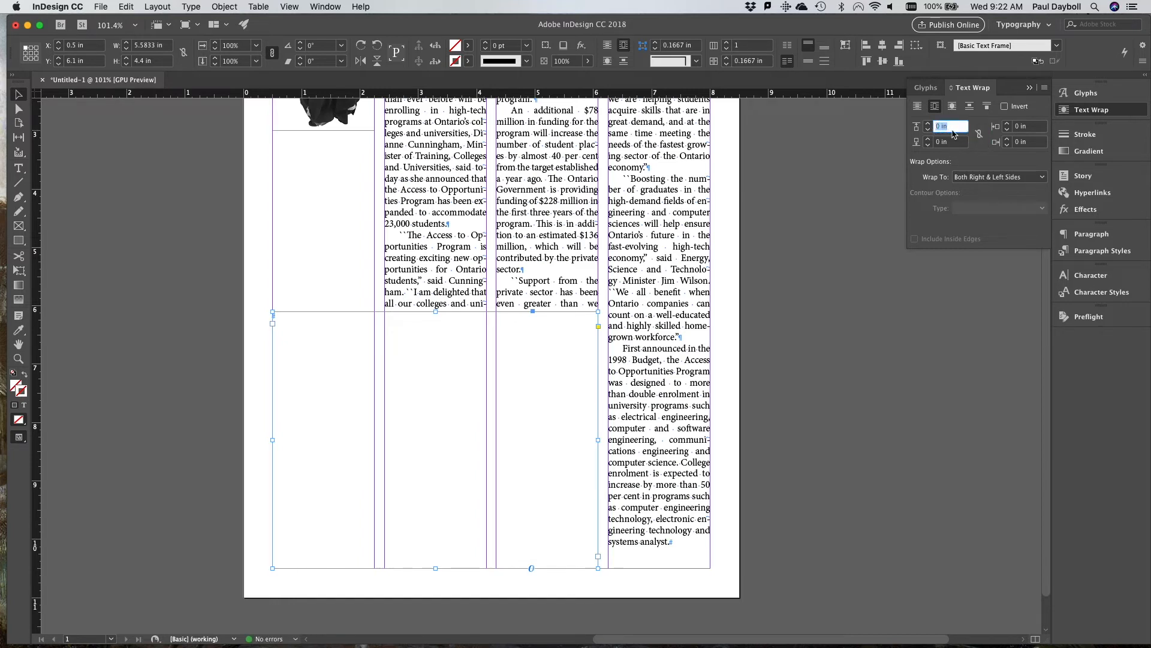
pyautogui.press('BackSpace')
pyautogui.press('Return')
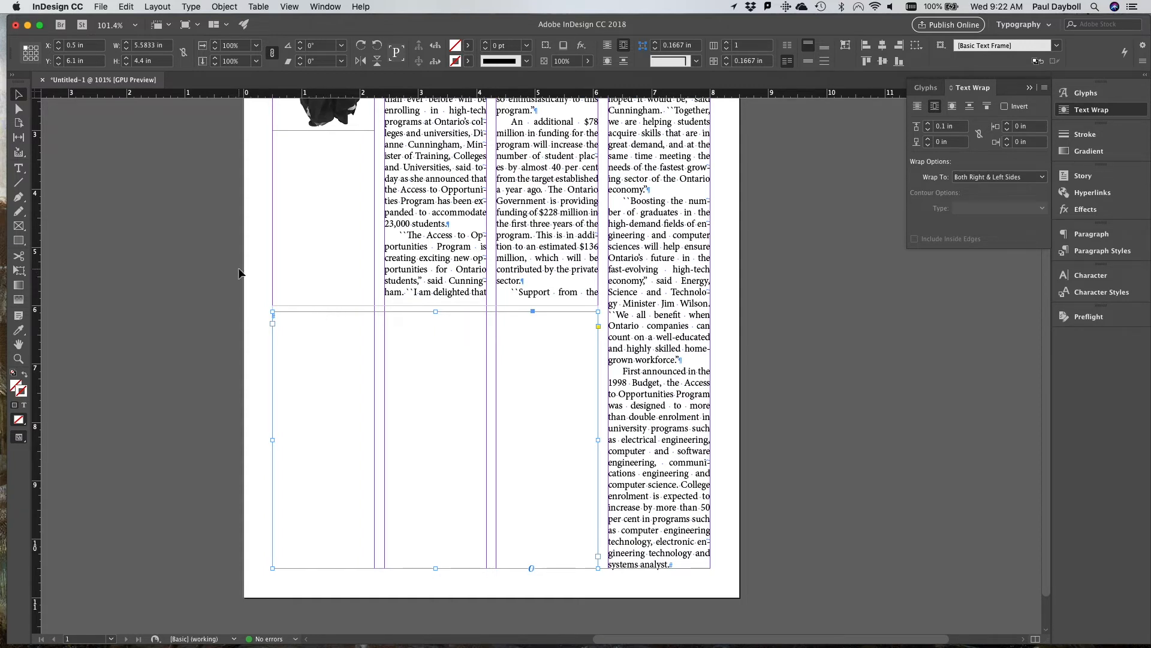
# Step: Place chart.txt from the INDD Exercise One folder into the selected lower text frame
pyautogui.click(100, 6)
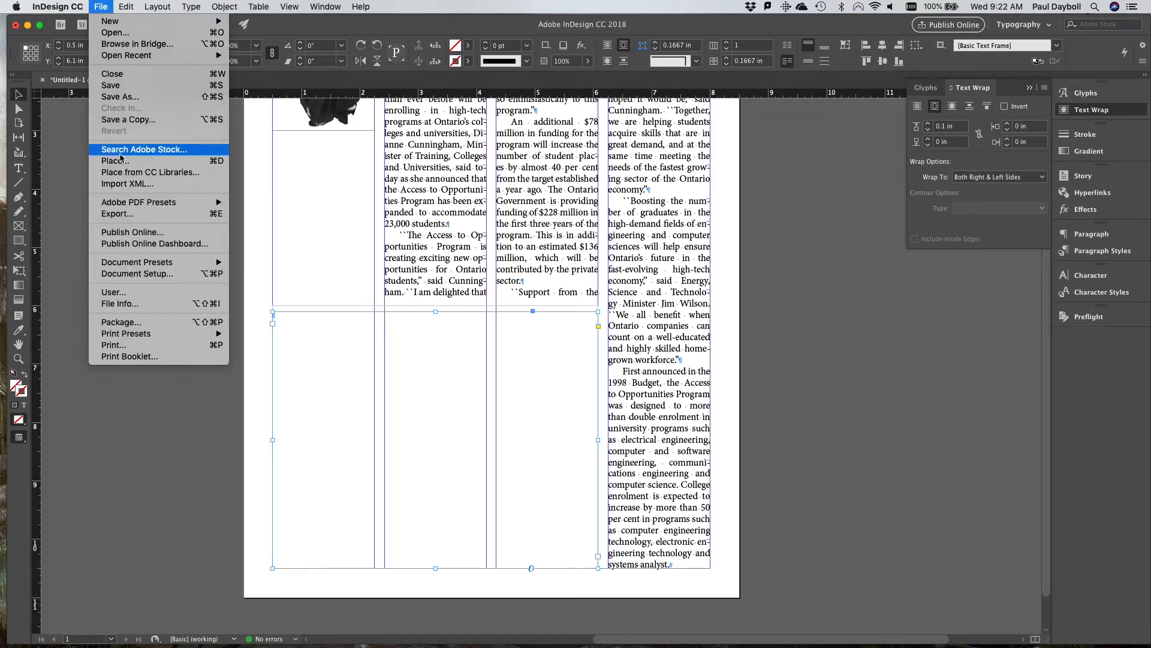
pyautogui.click(116, 161)
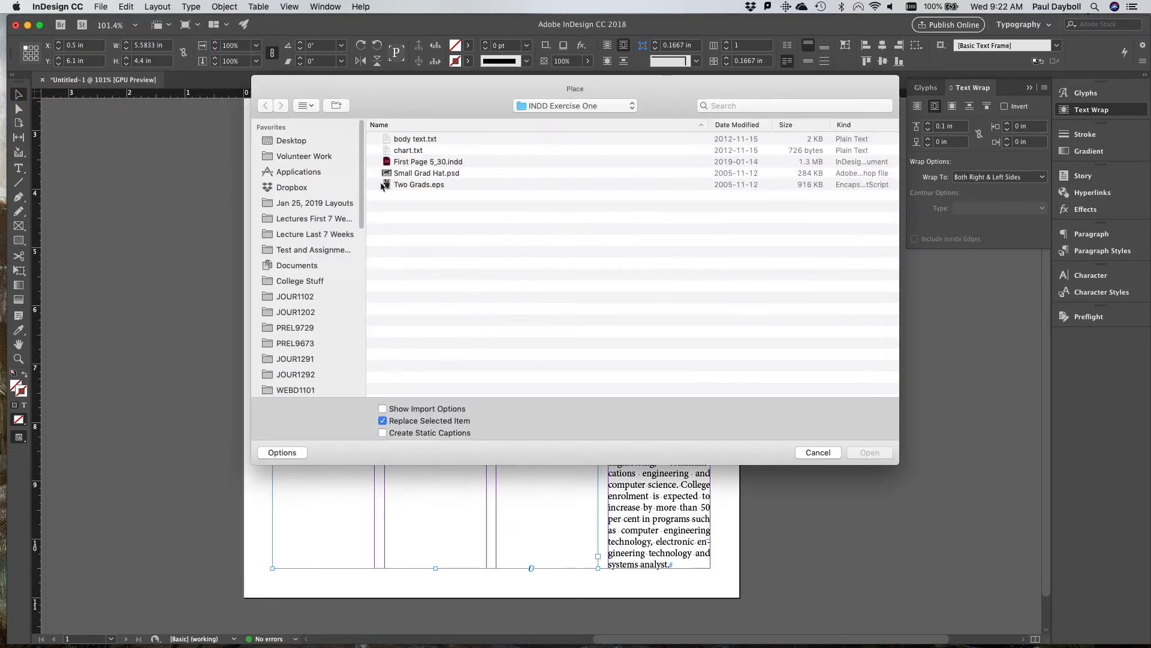
pyautogui.doubleClick(414, 151)
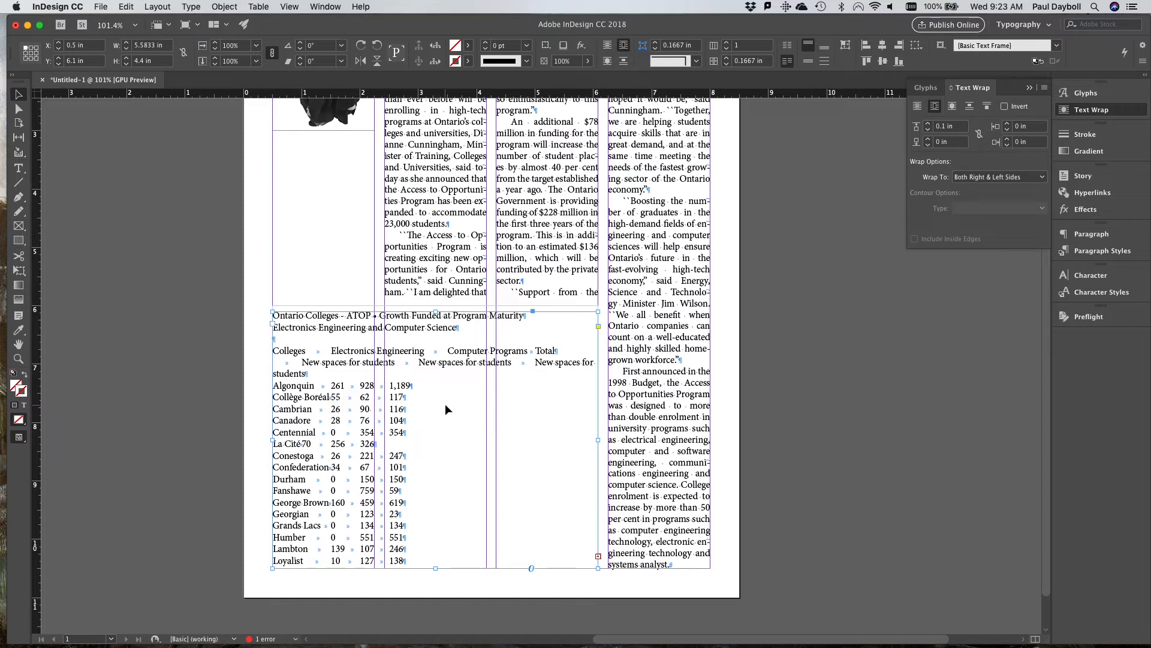
pyautogui.doubleClick(431, 409)
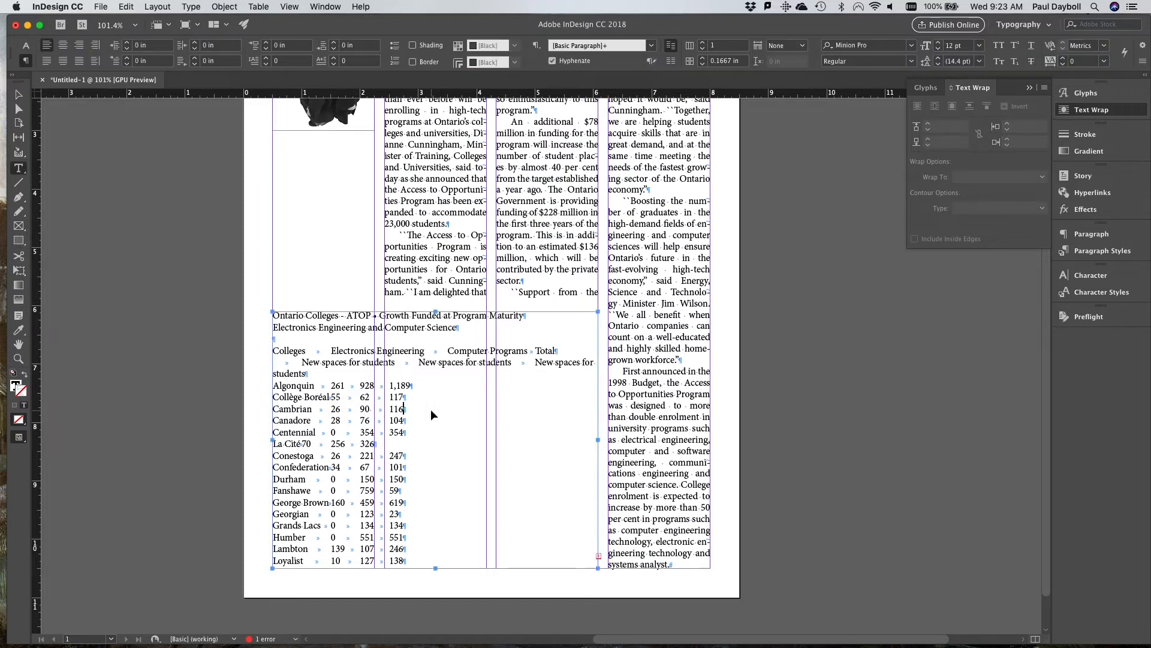
pyautogui.press('super+a')
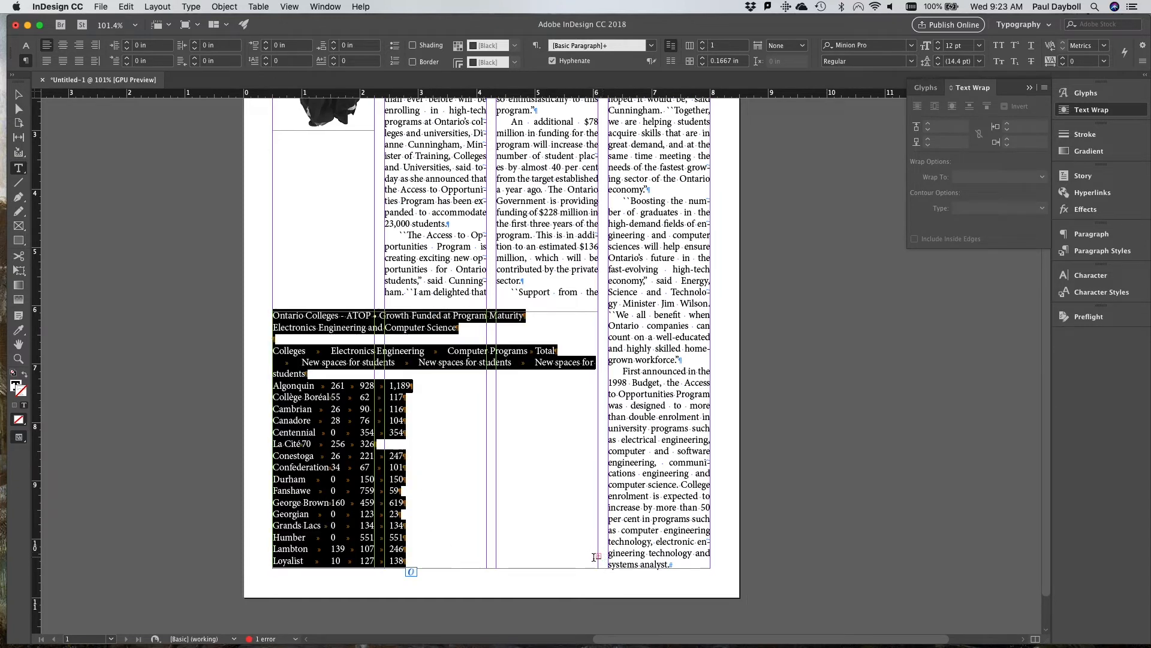
pyautogui.click(18, 95)
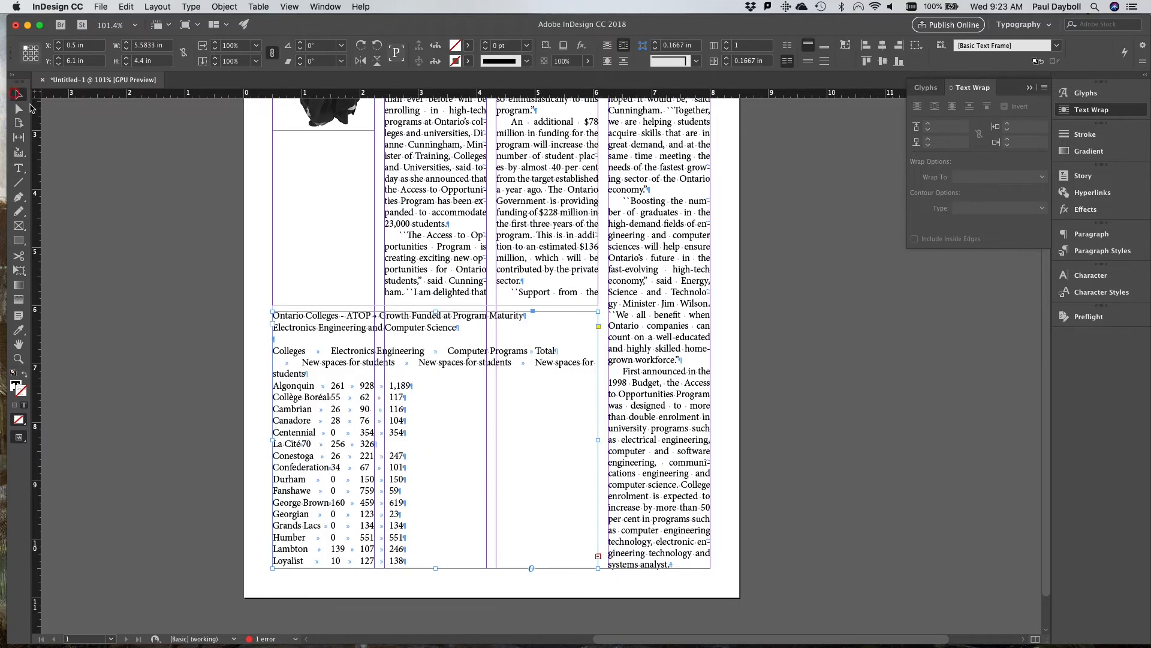
pyautogui.scroll(-2, 352, 483)
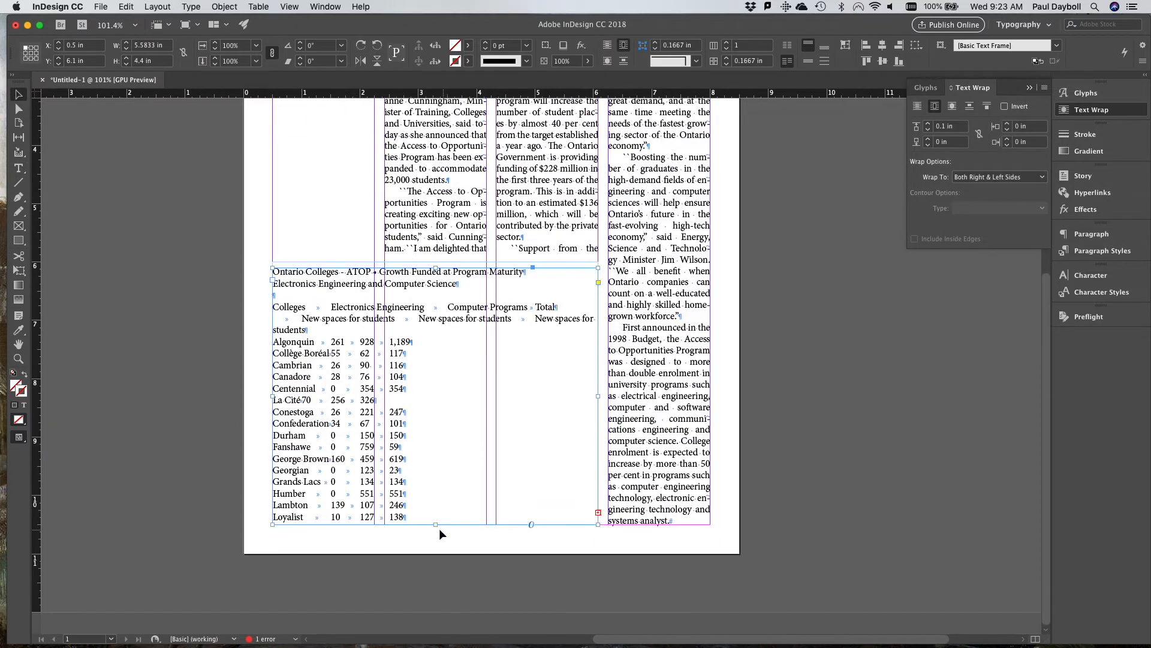
pyautogui.moveTo(436, 525)
pyautogui.mouseDown()
pyautogui.moveTo(437, 592)
pyautogui.moveTo(432, 526)
pyautogui.mouseUp()
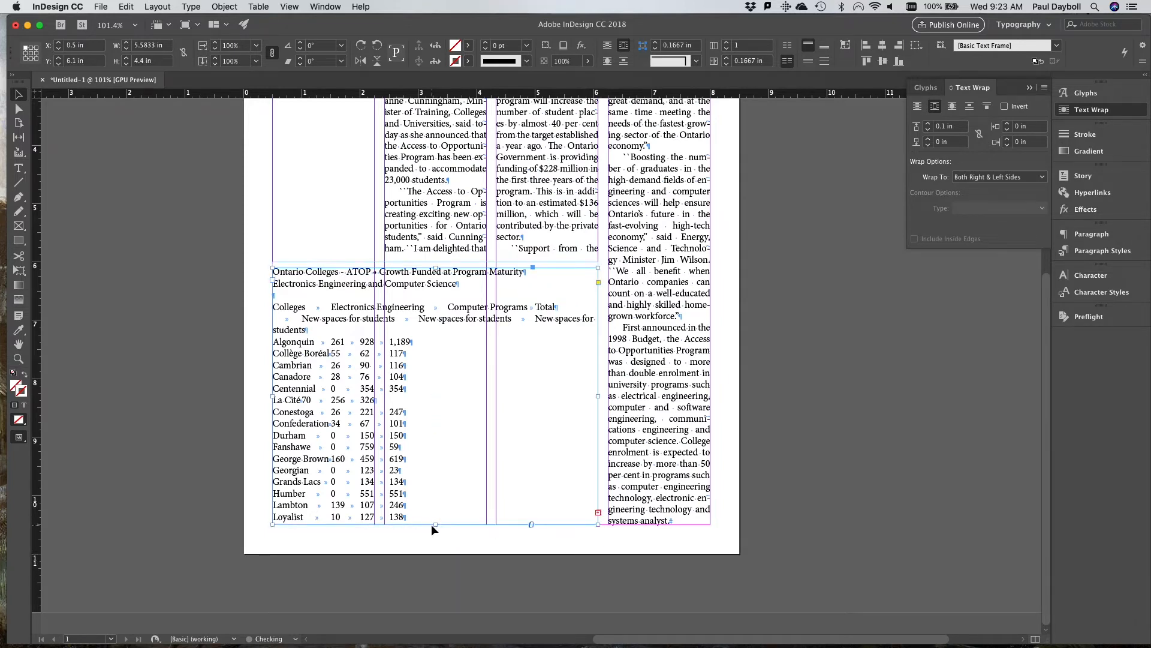
# Step: Set all of the chart text, including the overset part, to Myriad Pro Regular
pyautogui.doubleClick(409, 465)
pyautogui.press('super+a')
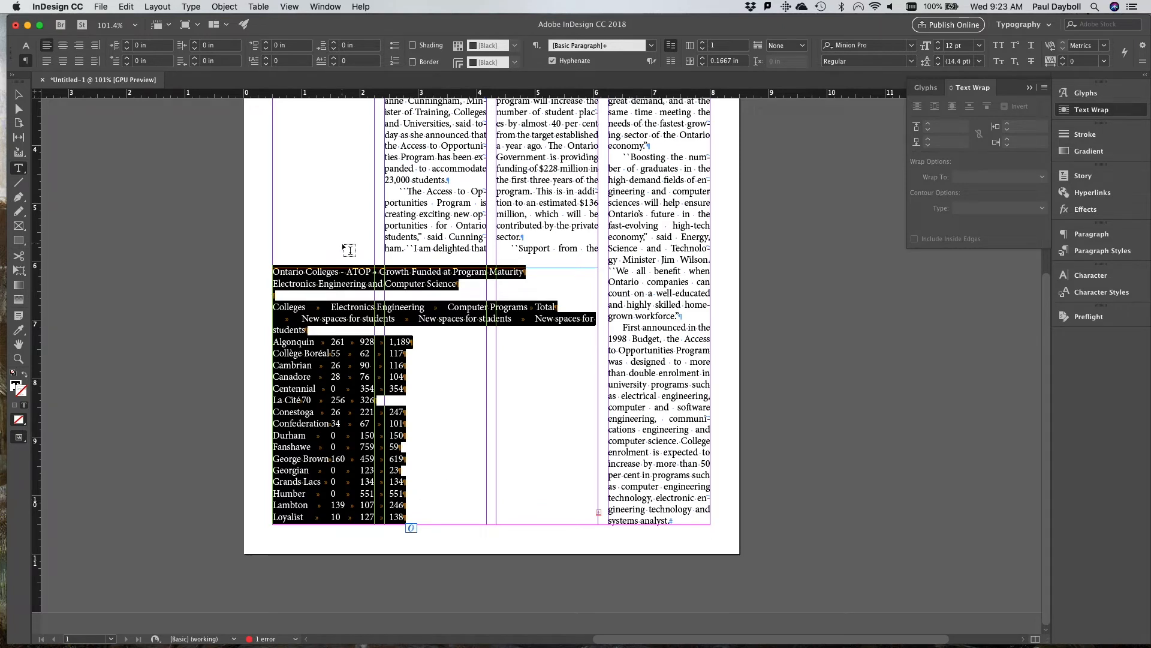
pyautogui.click(29, 48)
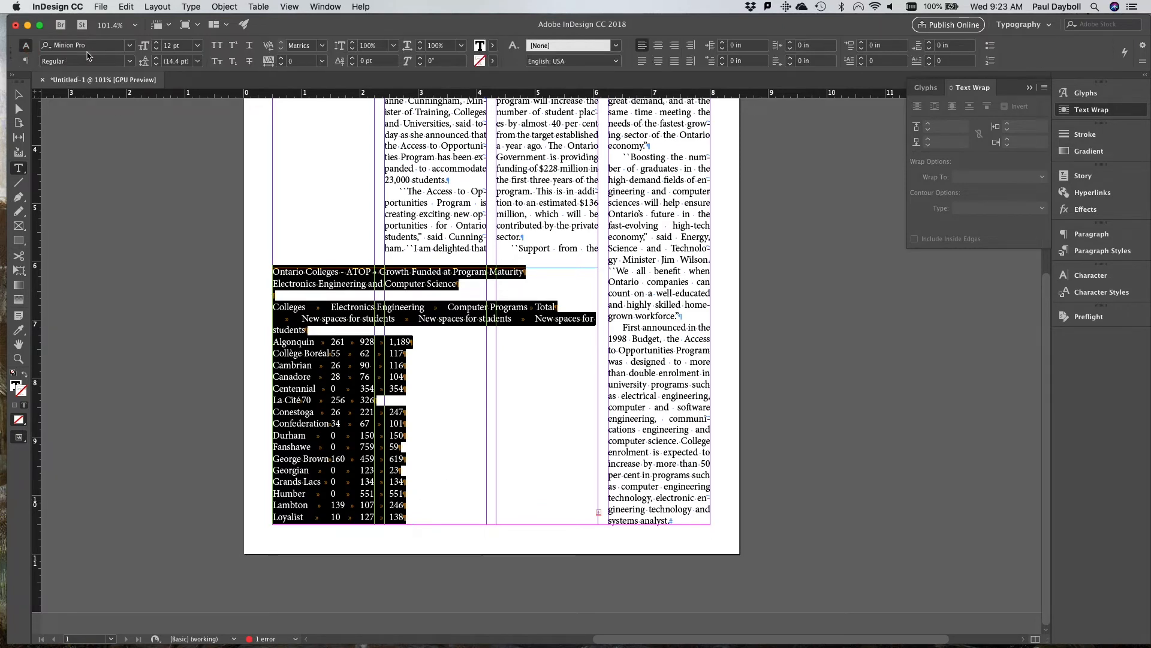
pyautogui.press('super+6')
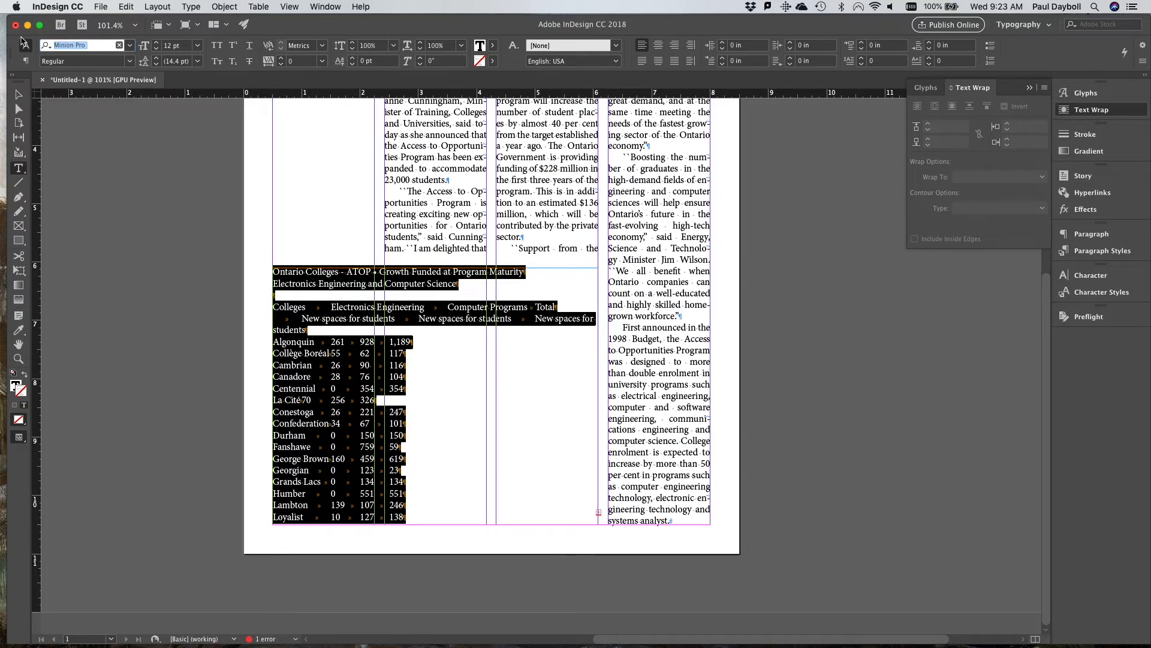
pyautogui.write('myr')
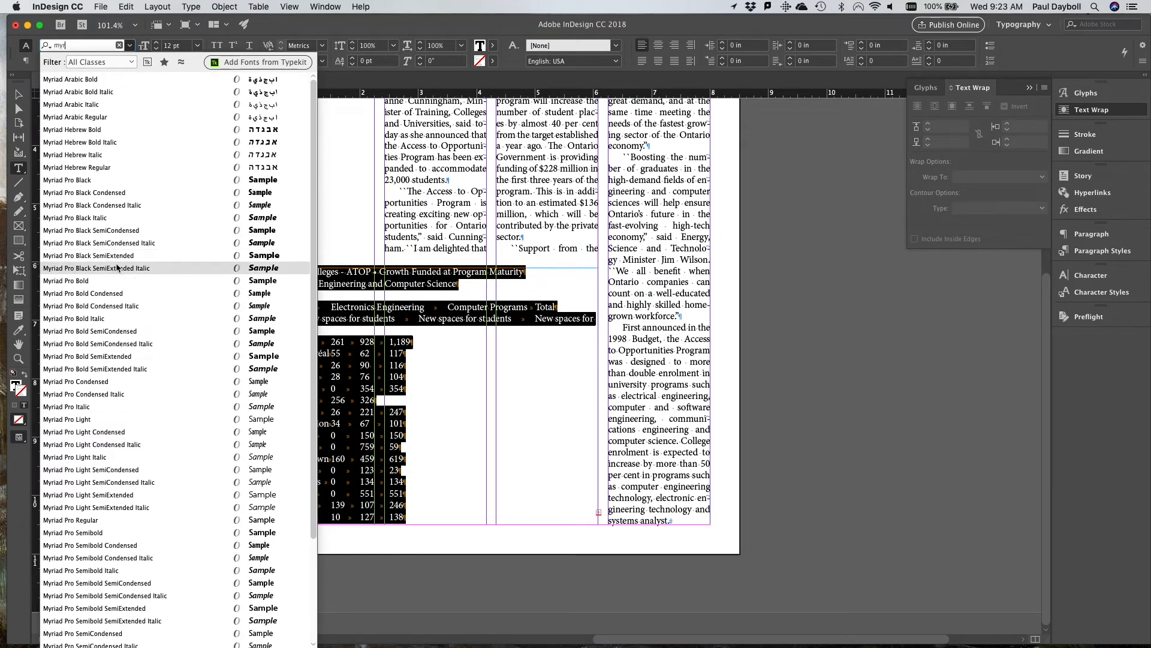
pyautogui.scroll(-5, 117, 268)
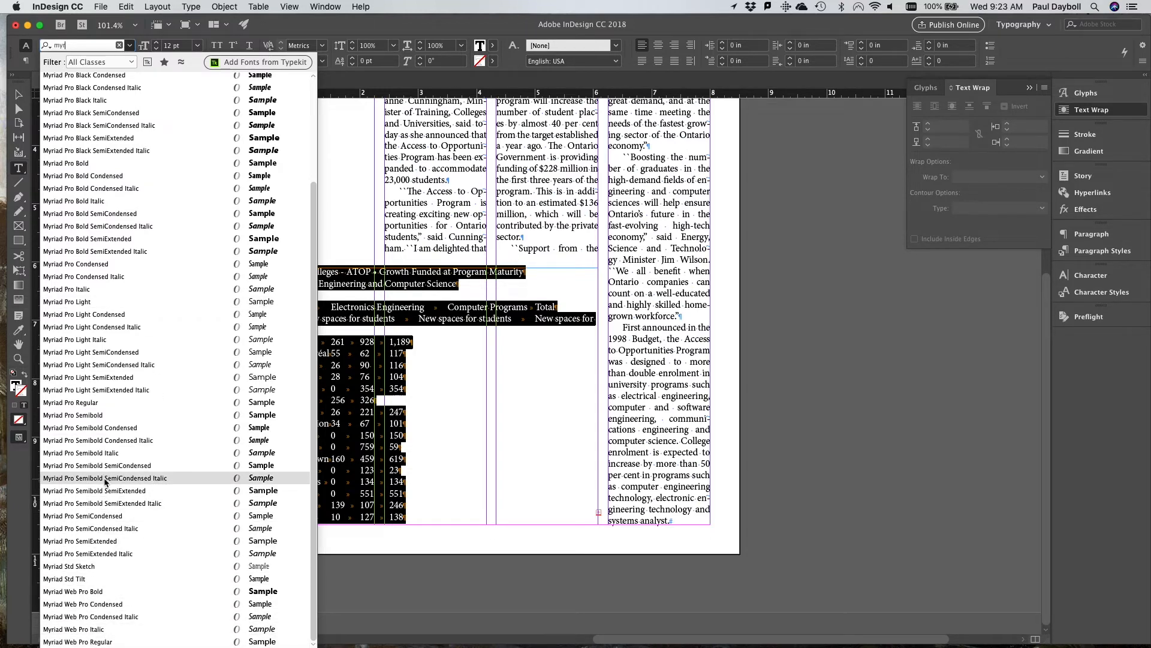
pyautogui.click(99, 407)
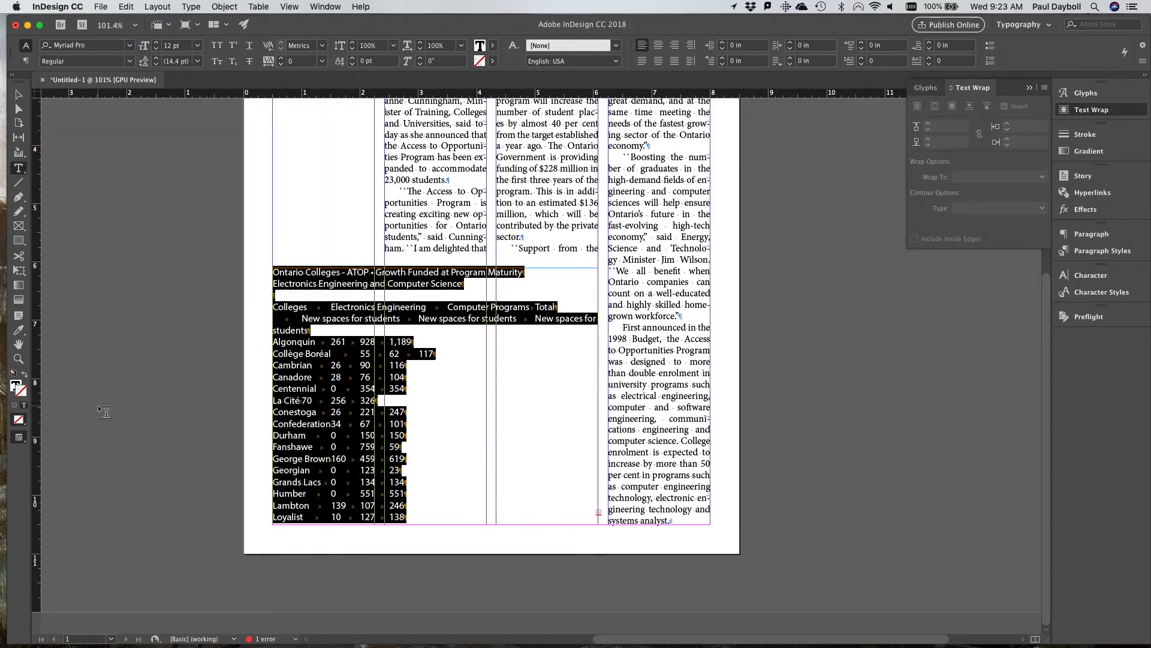
# Step: Set the chart text to 9 pt size with 9.5 pt leading
pyautogui.click(174, 46)
pyautogui.write('9')
pyautogui.press('Tab')
pyautogui.write('9.5')
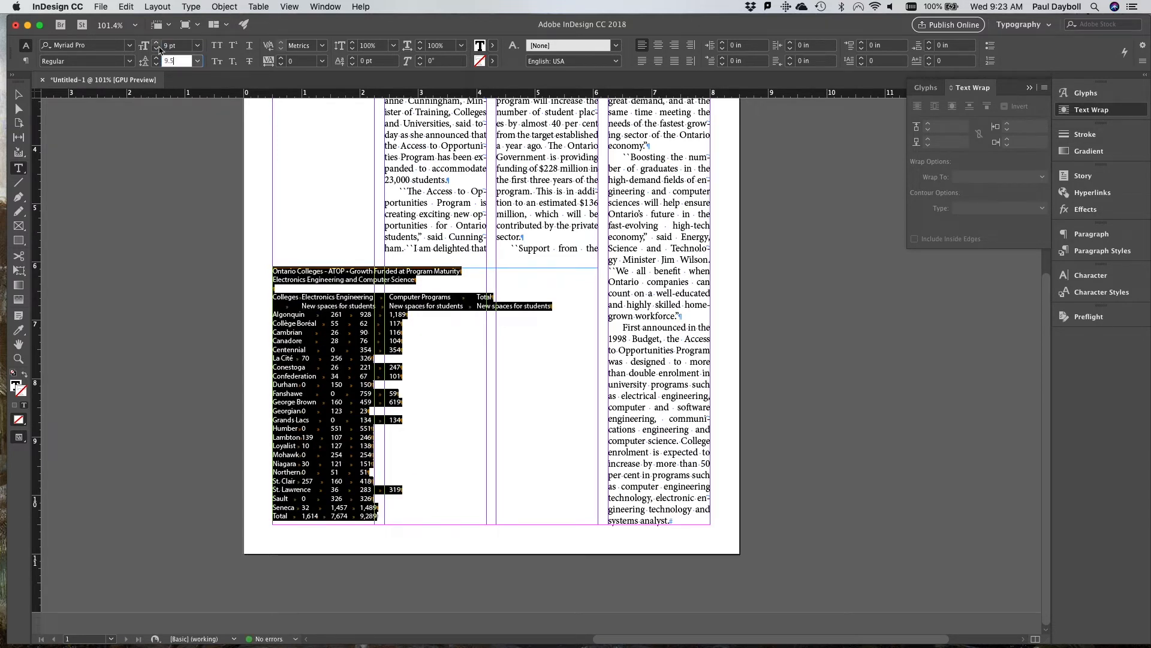
pyautogui.press('Return')
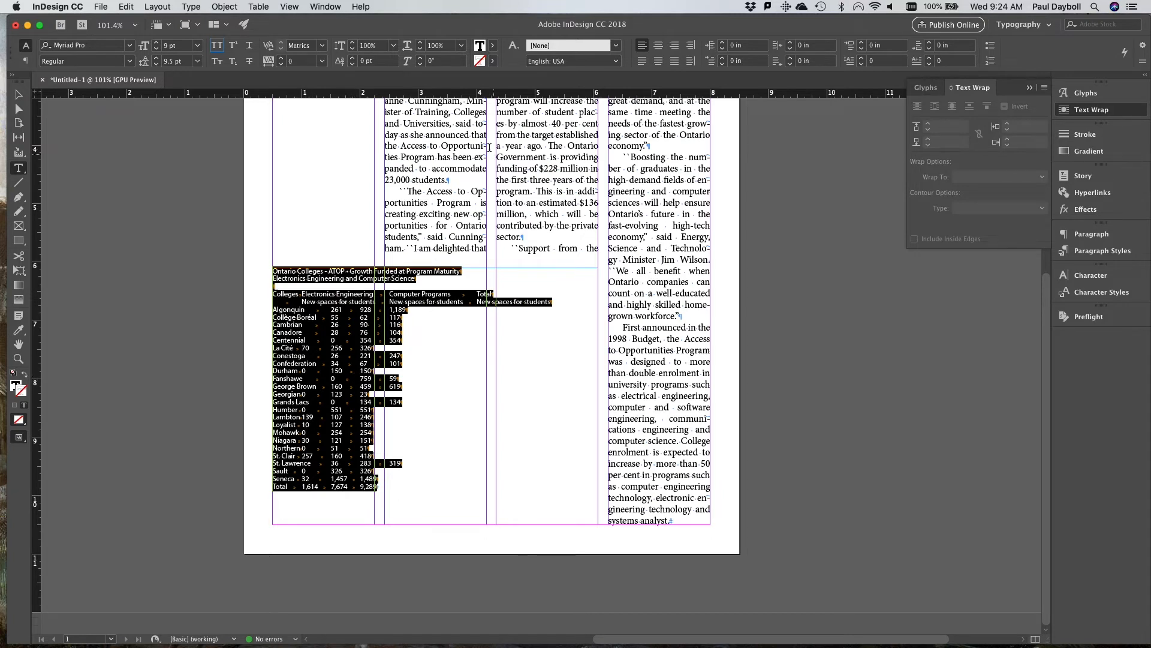
# Step: Set the chart frame's vertical justification to Center in Text Frame Options
pyautogui.click(26, 61)
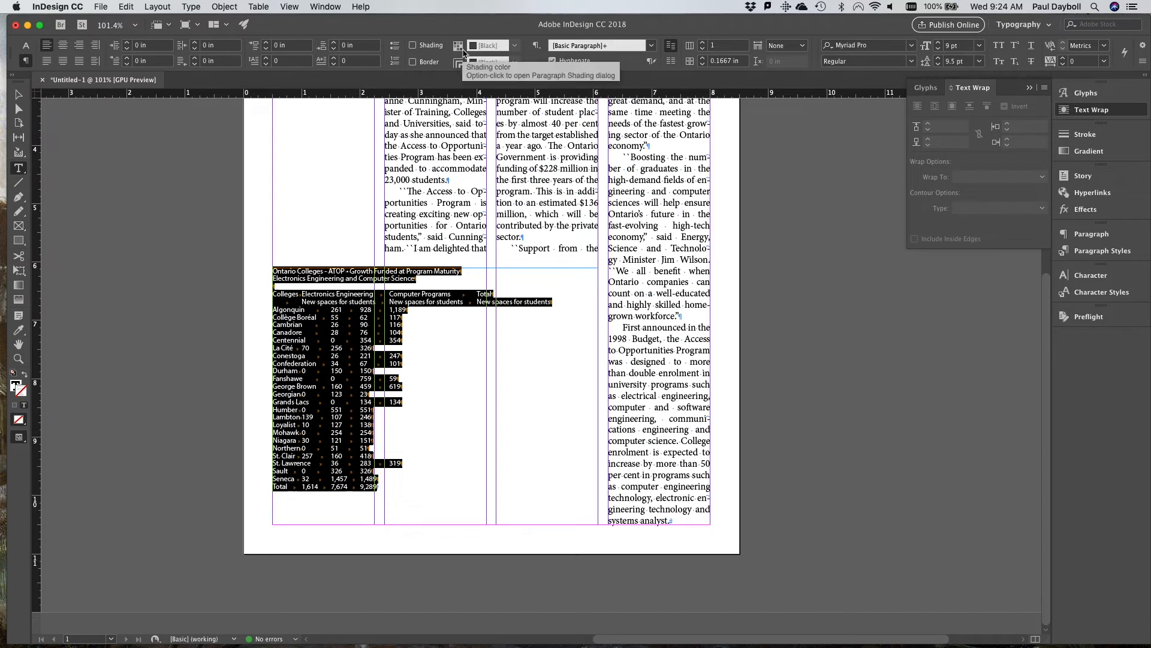
pyautogui.click(551, 60)
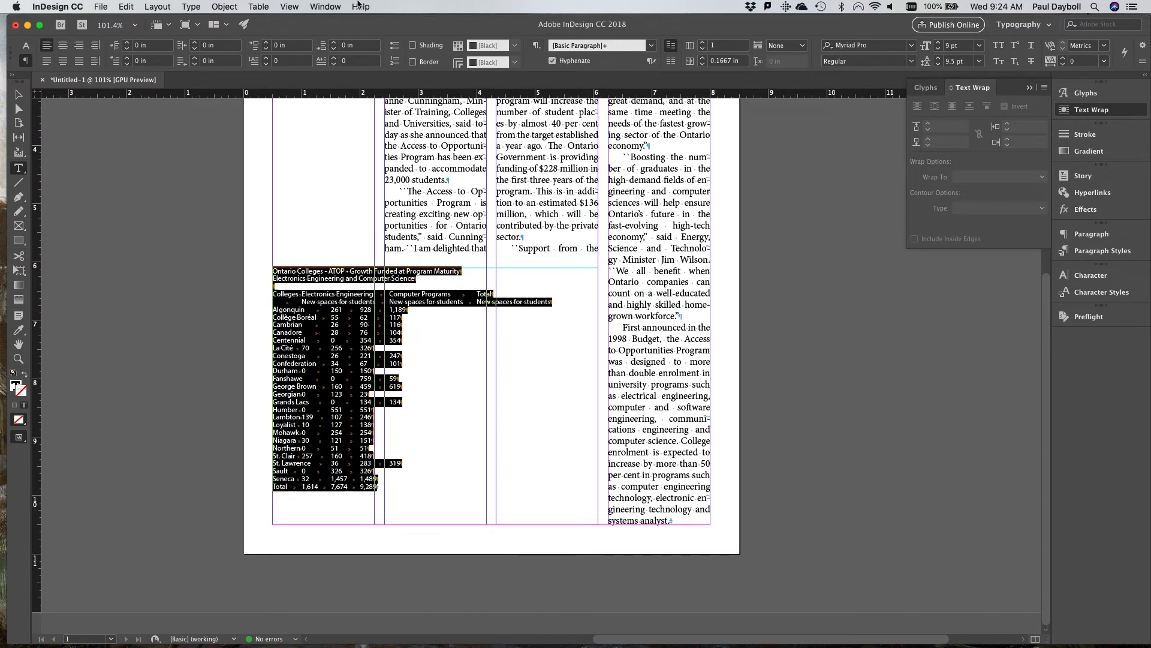
pyautogui.click(233, 5)
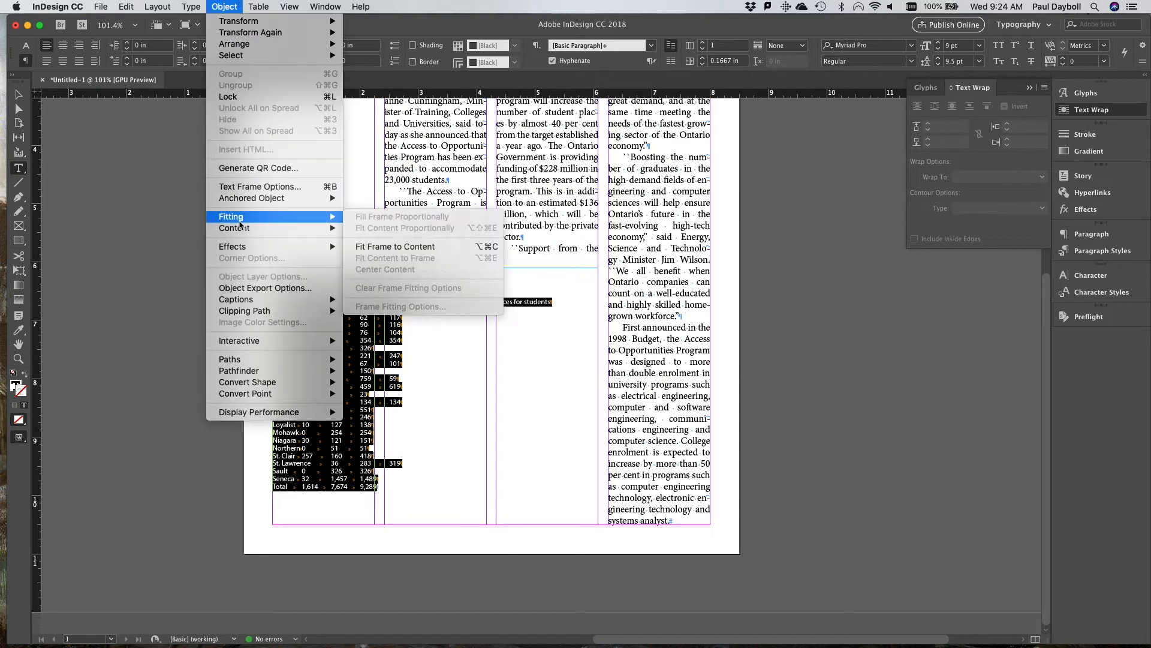
pyautogui.click(258, 188)
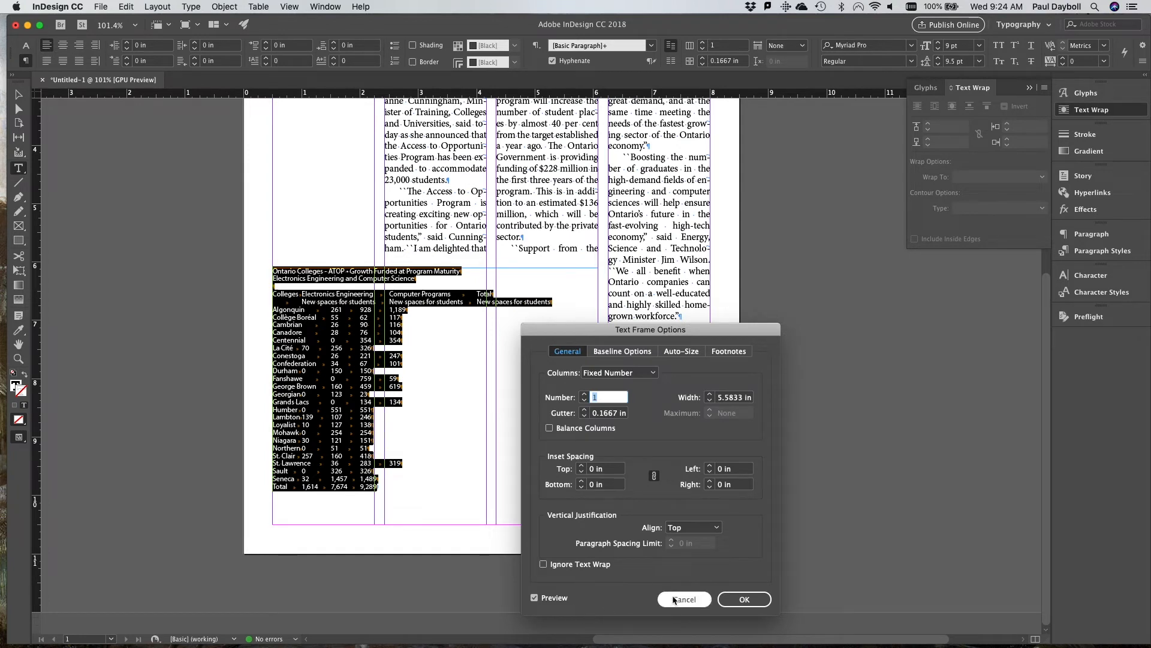
pyautogui.click(690, 528)
pyautogui.click(694, 557)
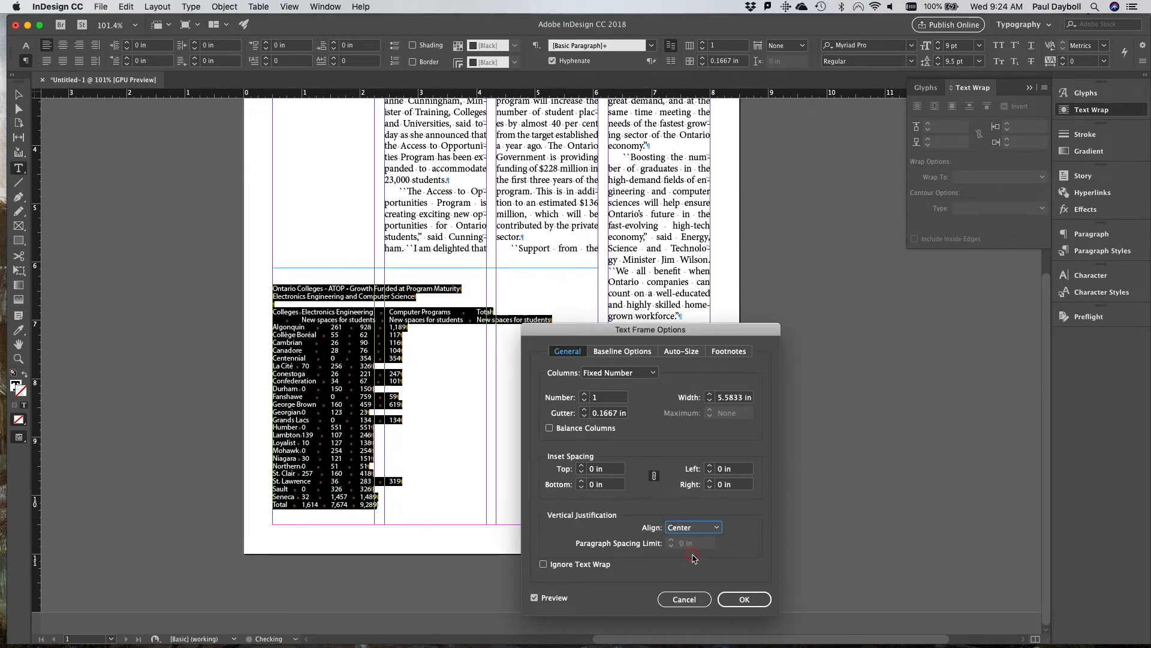
pyautogui.click(739, 601)
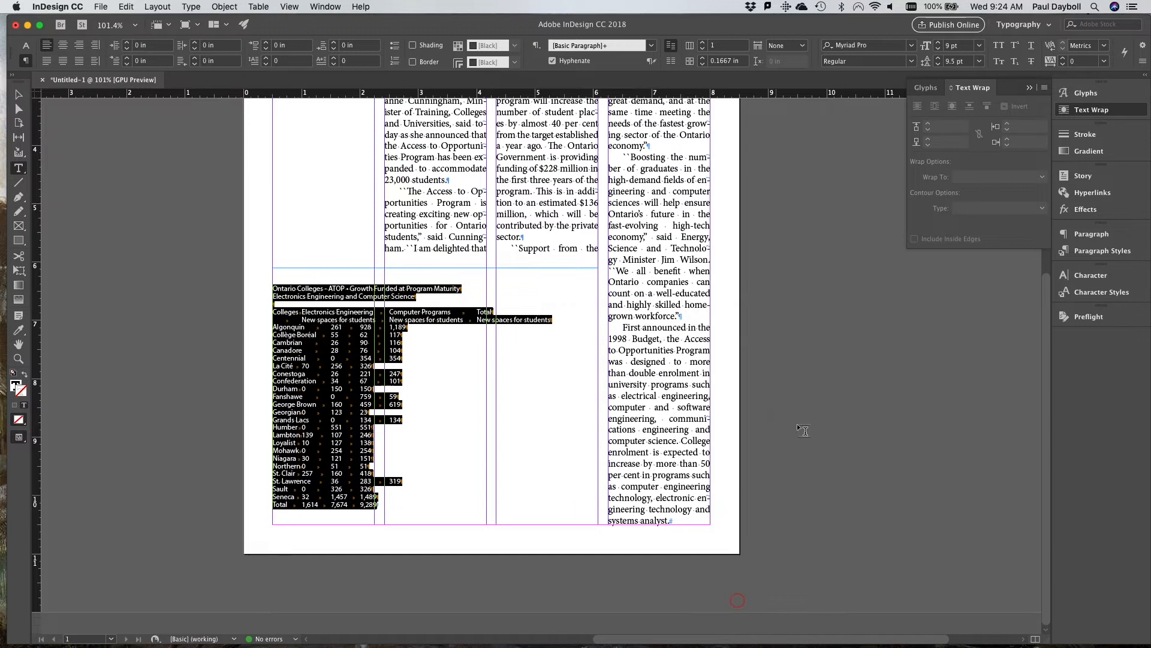
# Step: Collapse the Text Wrap settings and leave text editing with the chart frame selected
pyautogui.click(972, 88)
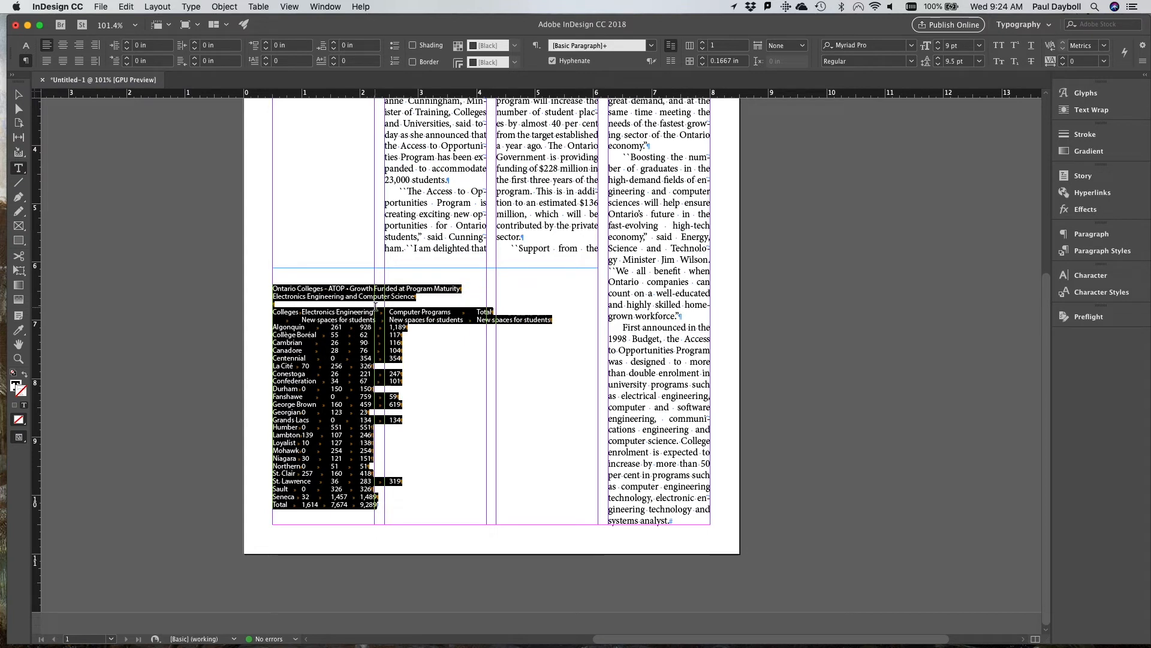
pyautogui.click(395, 283)
pyautogui.moveTo(422, 294); pyautogui.dragTo(277, 284)
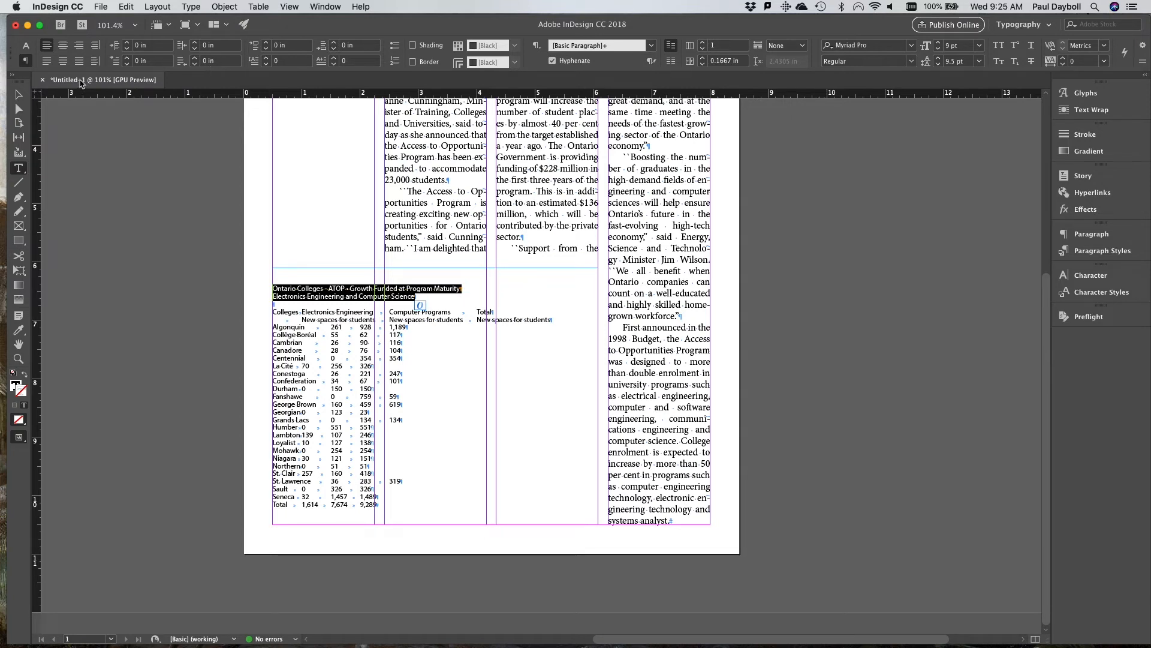
pyautogui.click(18, 94)
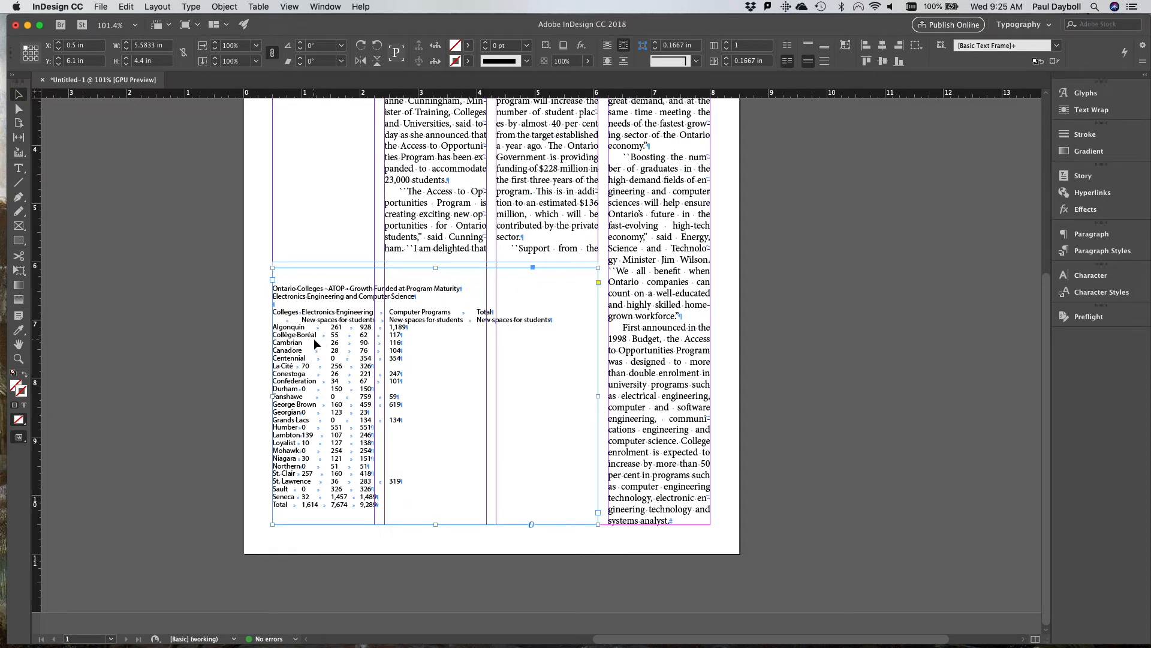
# Step: Give the chart's column headings and all college rows through Total a left indent of 0.25 in
pyautogui.doubleClick(378, 506)
pyautogui.moveTo(377, 506); pyautogui.dragTo(269, 313)
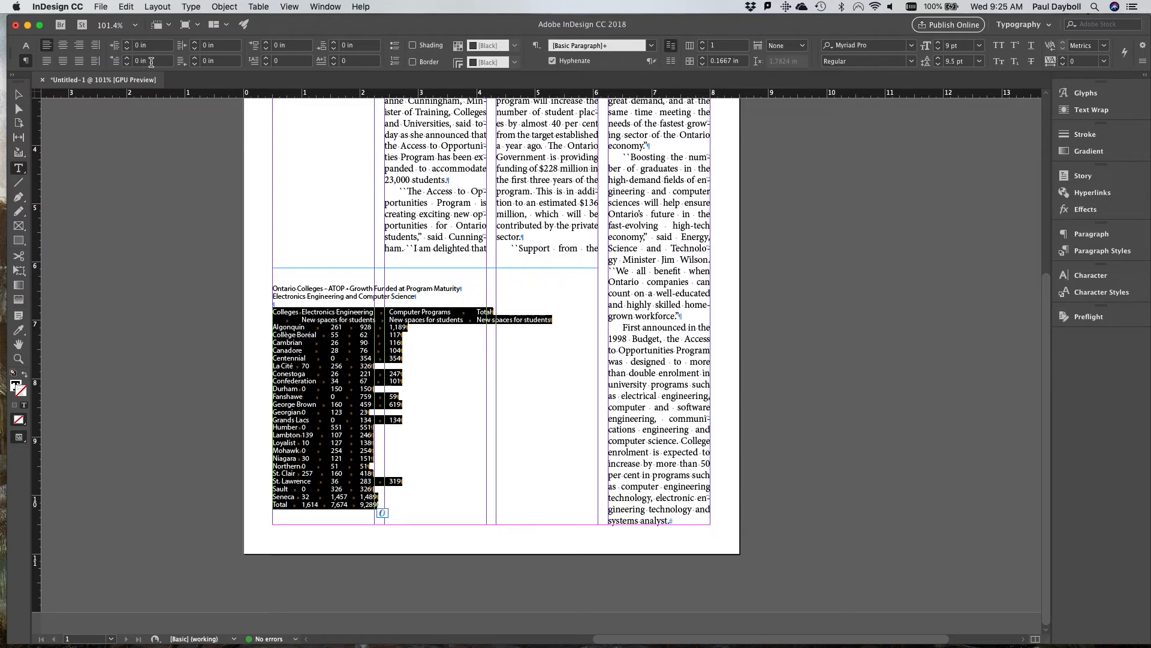
pyautogui.click(139, 45)
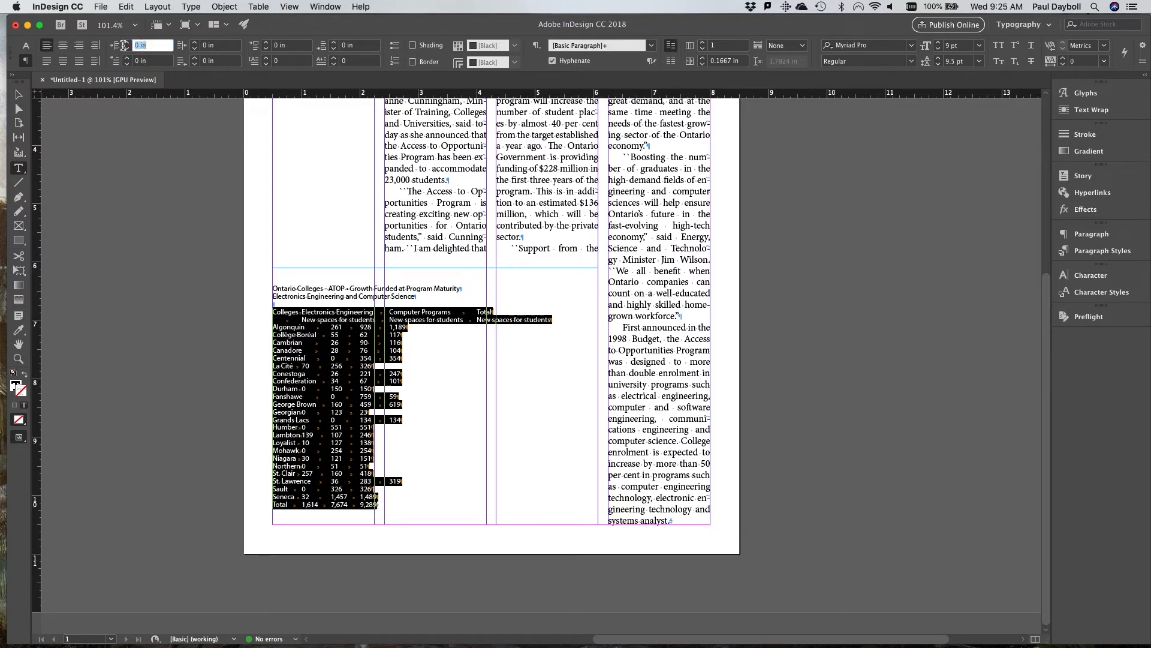
pyautogui.write('.25')
pyautogui.press('Return')
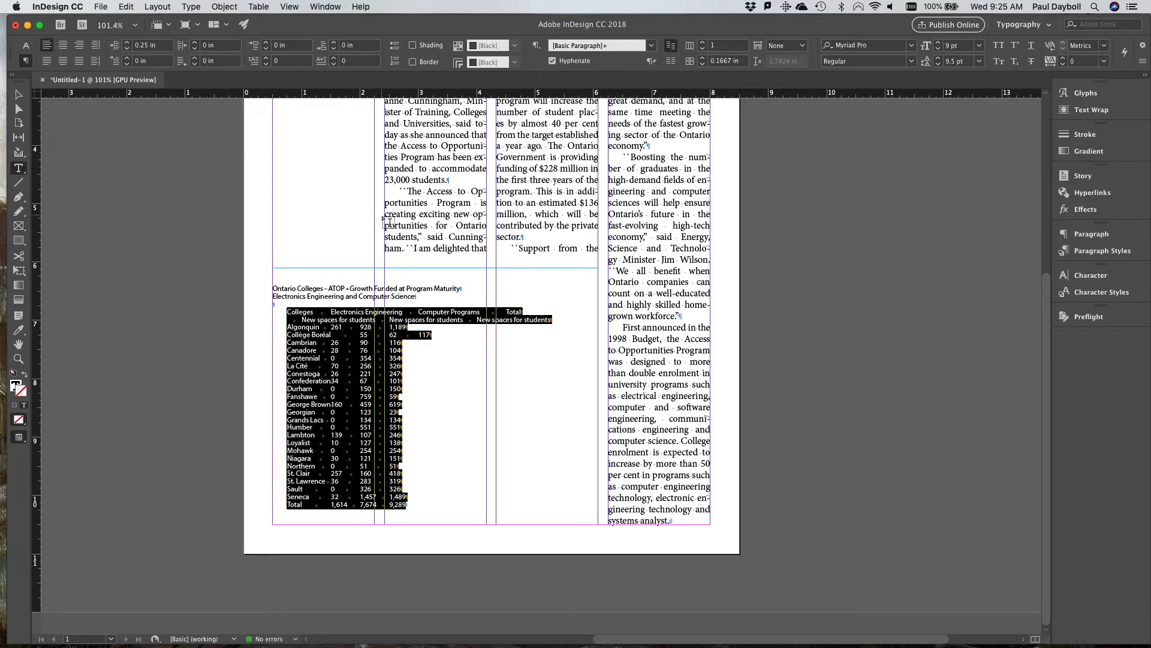
# Step: Center the two chart title lines and set them in Myriad Pro Black
pyautogui.moveTo(425, 295); pyautogui.dragTo(267, 288)
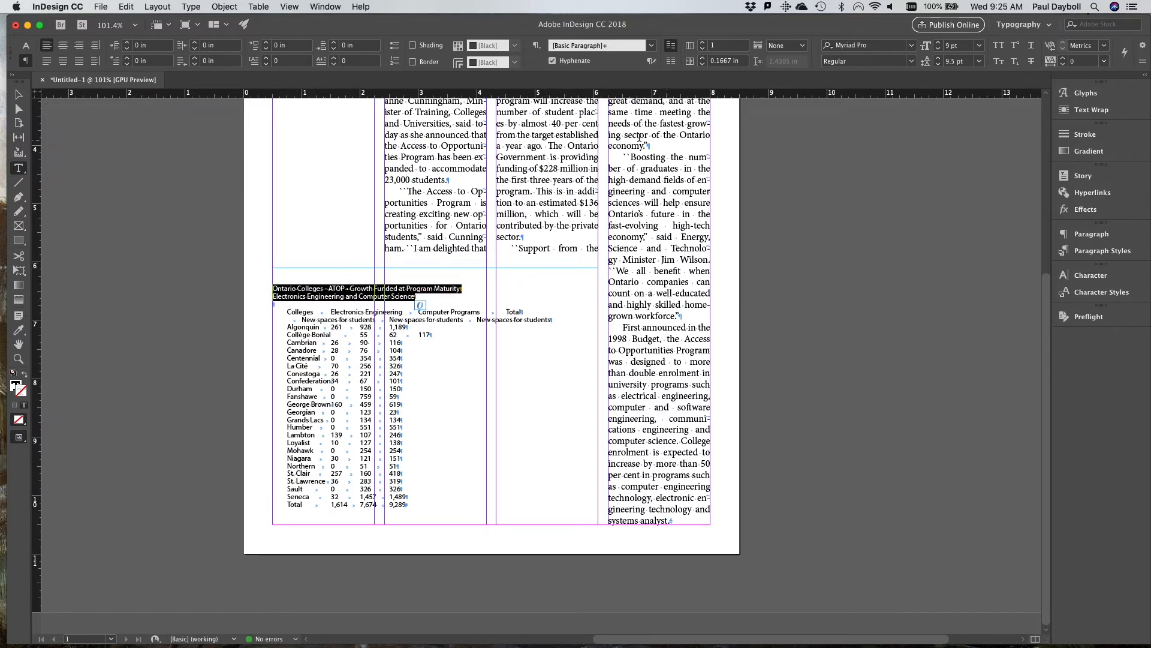
pyautogui.click(63, 46)
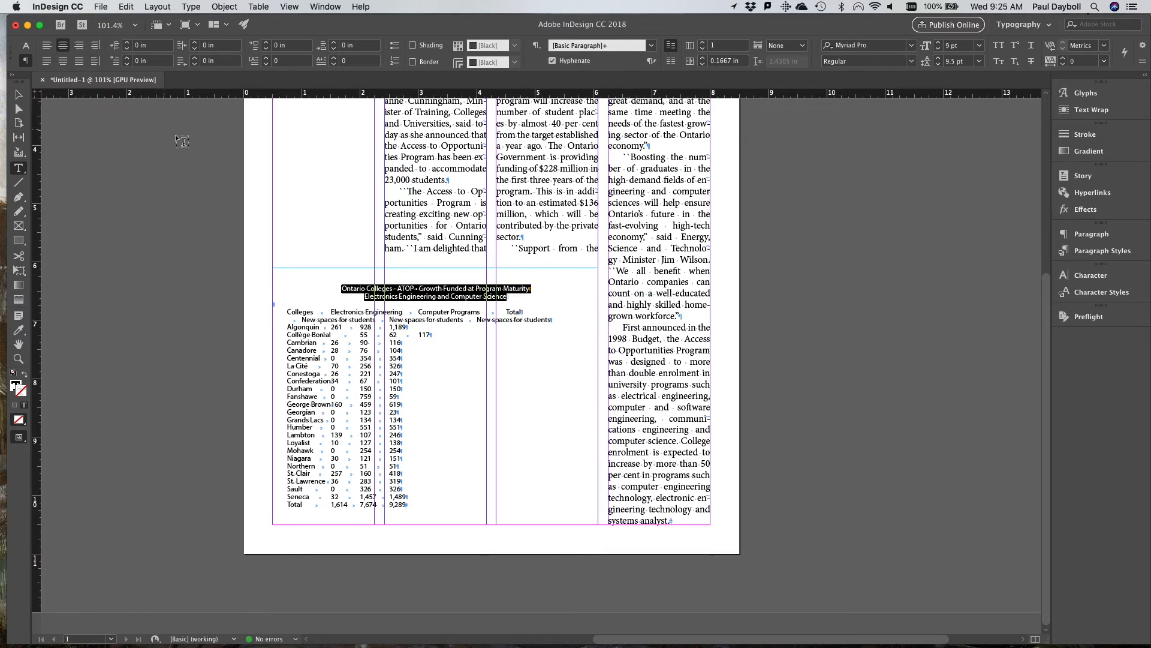
pyautogui.click(26, 45)
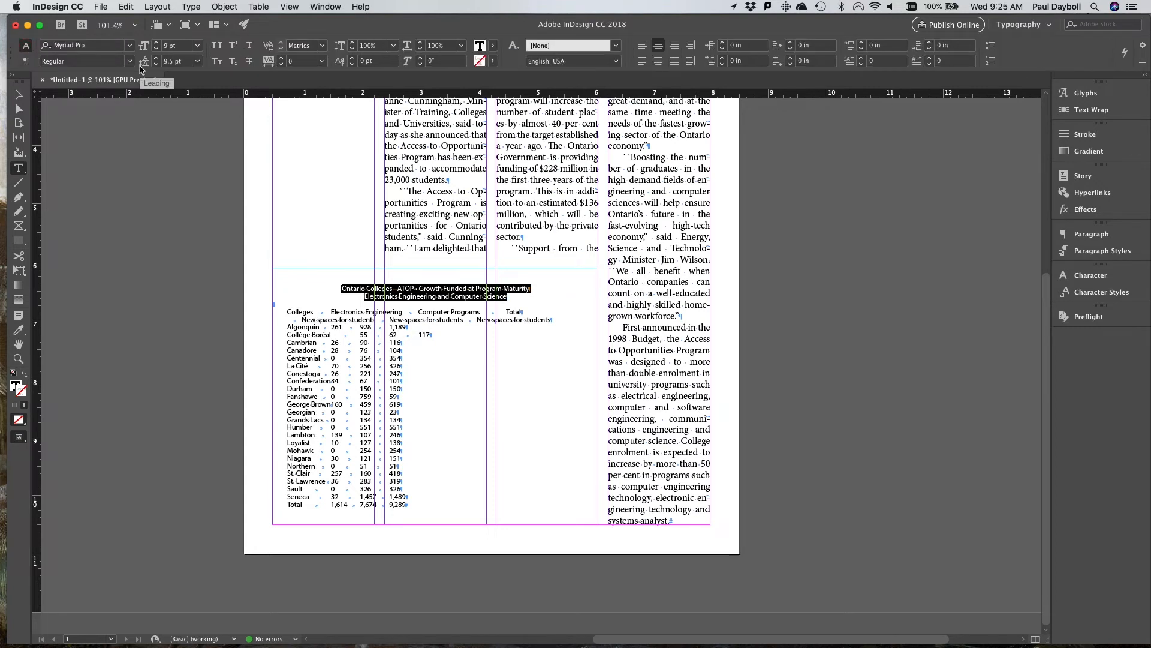
pyautogui.click(129, 61)
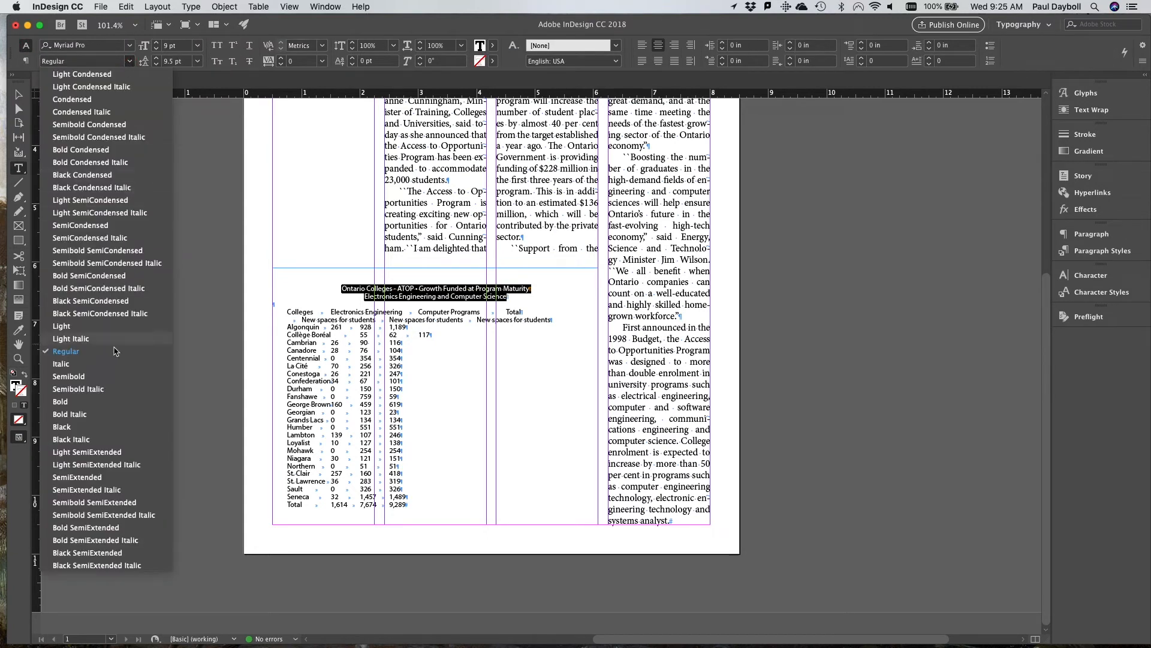
pyautogui.click(95, 427)
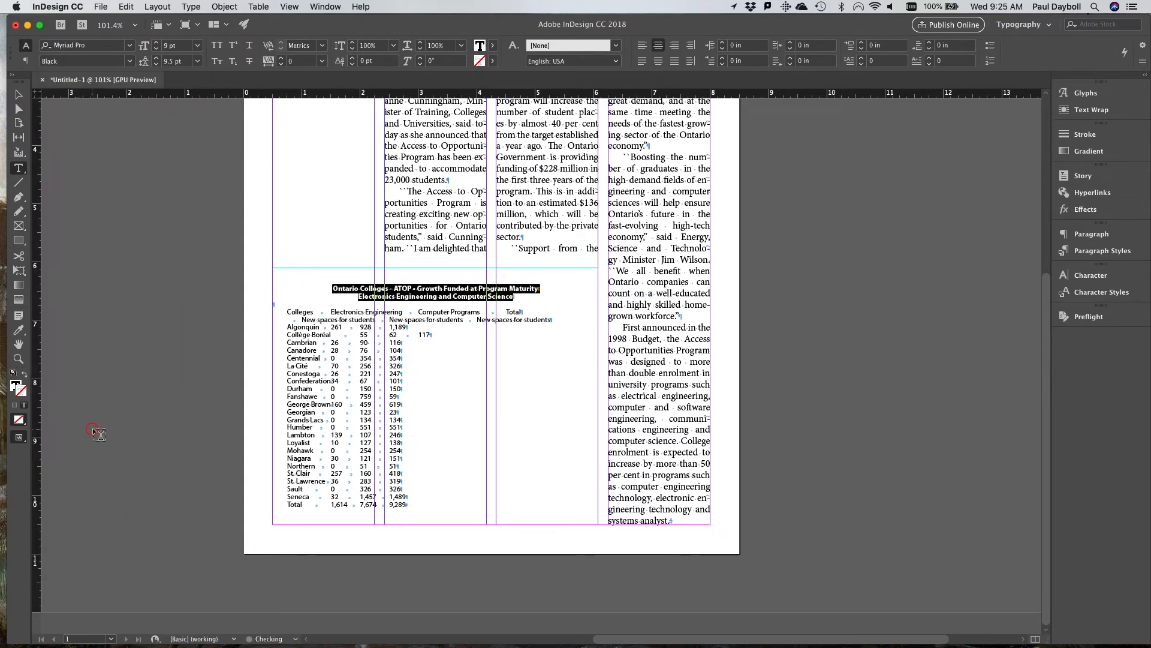
# Step: Set the two chart title lines to 13 pt size with 14 pt leading
pyautogui.click(180, 45)
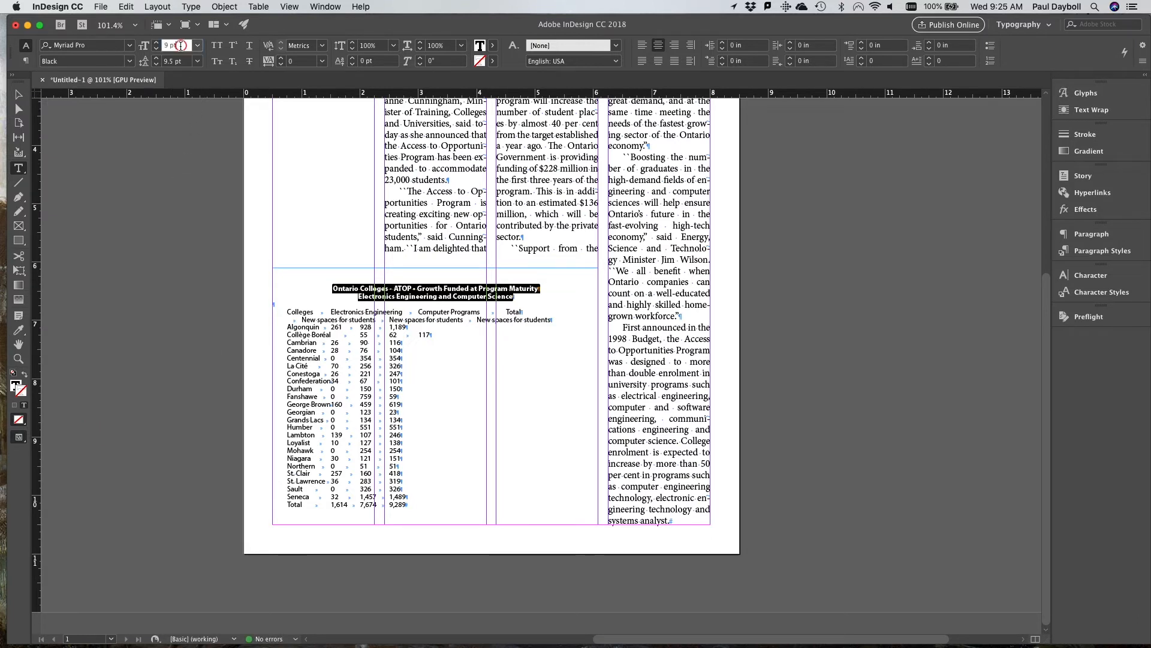
pyautogui.moveTo(180, 45); pyautogui.dragTo(155, 47)
pyautogui.write('13')
pyautogui.press('Tab')
pyautogui.write('14')
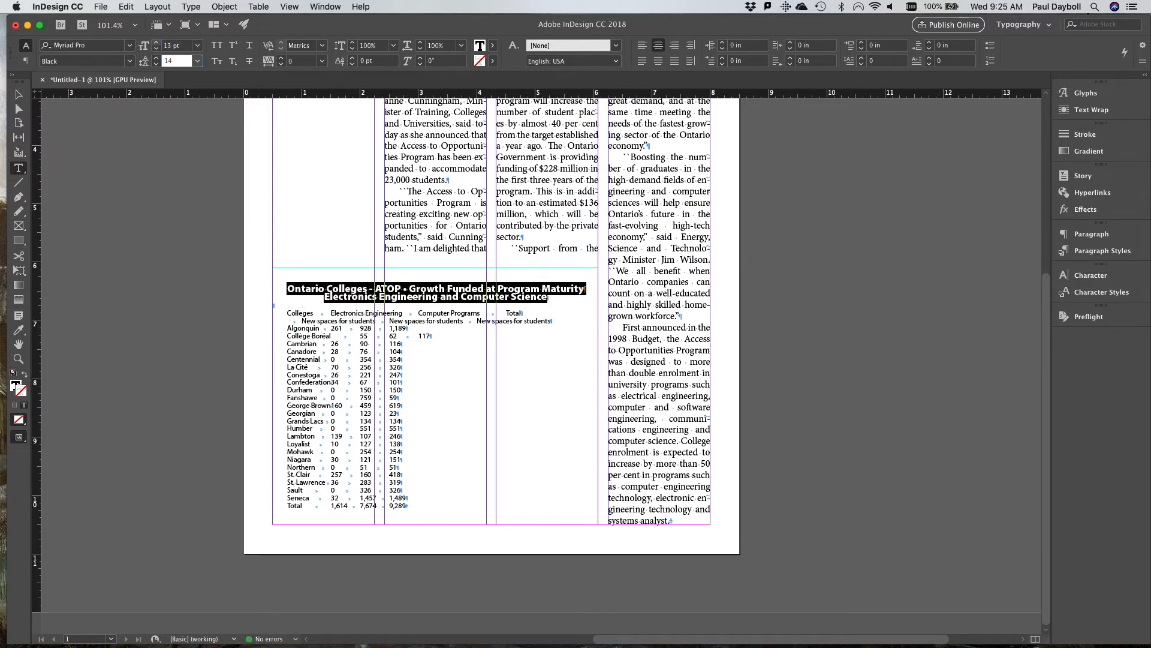
pyautogui.press('Tab')
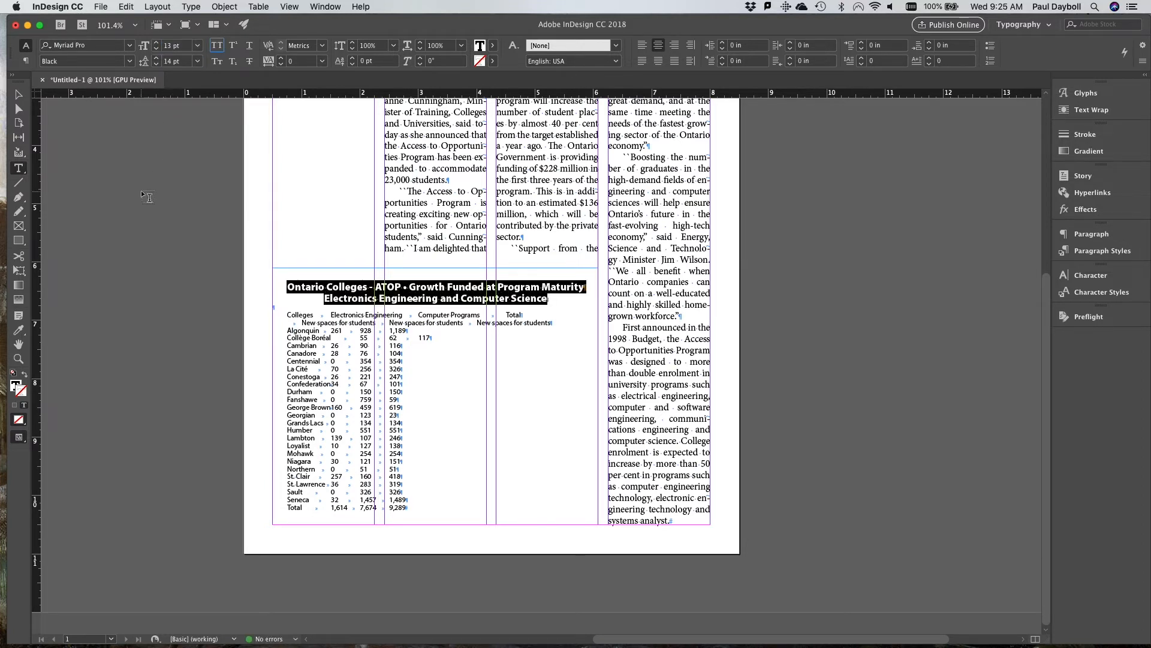
# Step: Set the two column heading lines of the chart to Myriad Pro Bold
pyautogui.moveTo(559, 324); pyautogui.dragTo(289, 316)
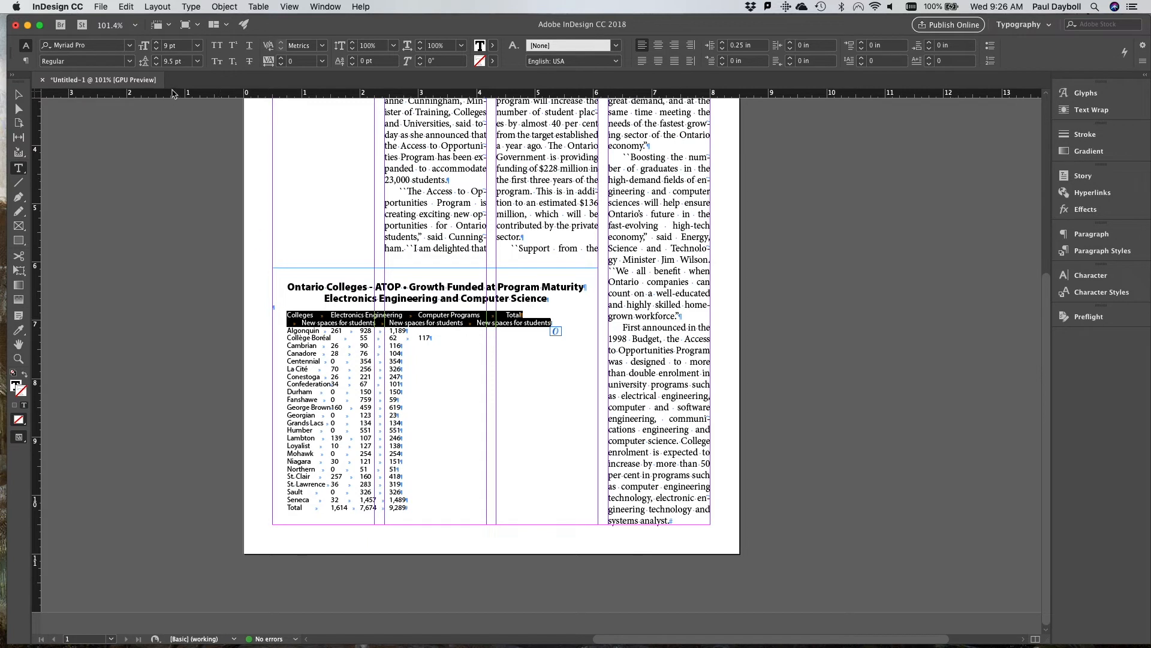
pyautogui.click(130, 62)
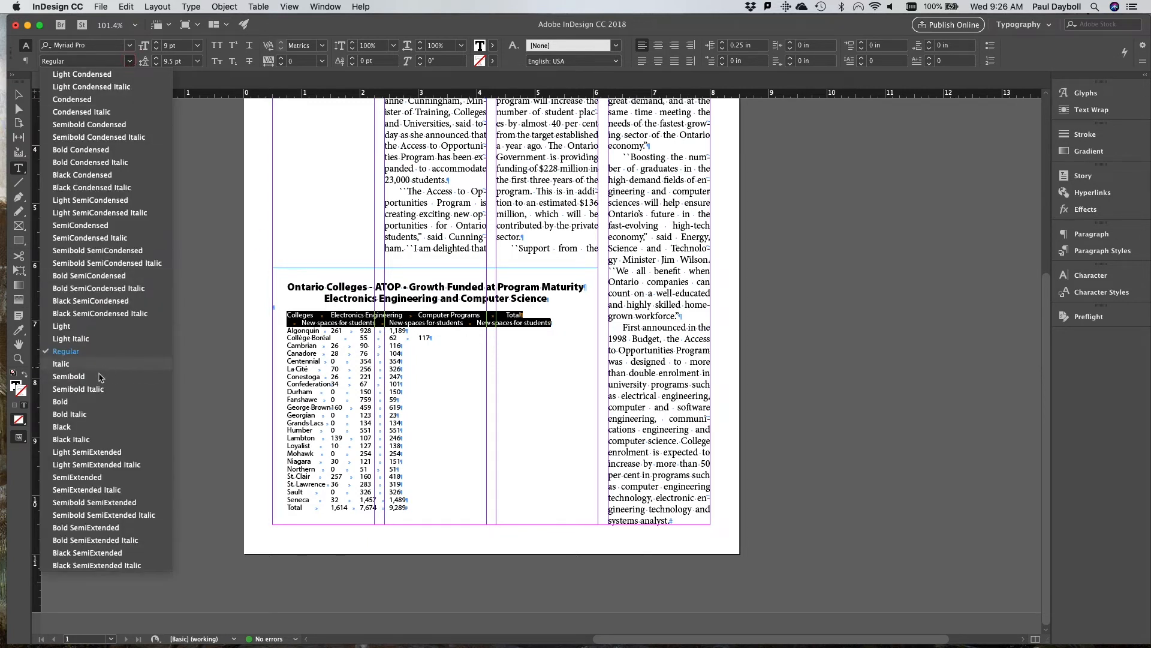
pyautogui.click(79, 406)
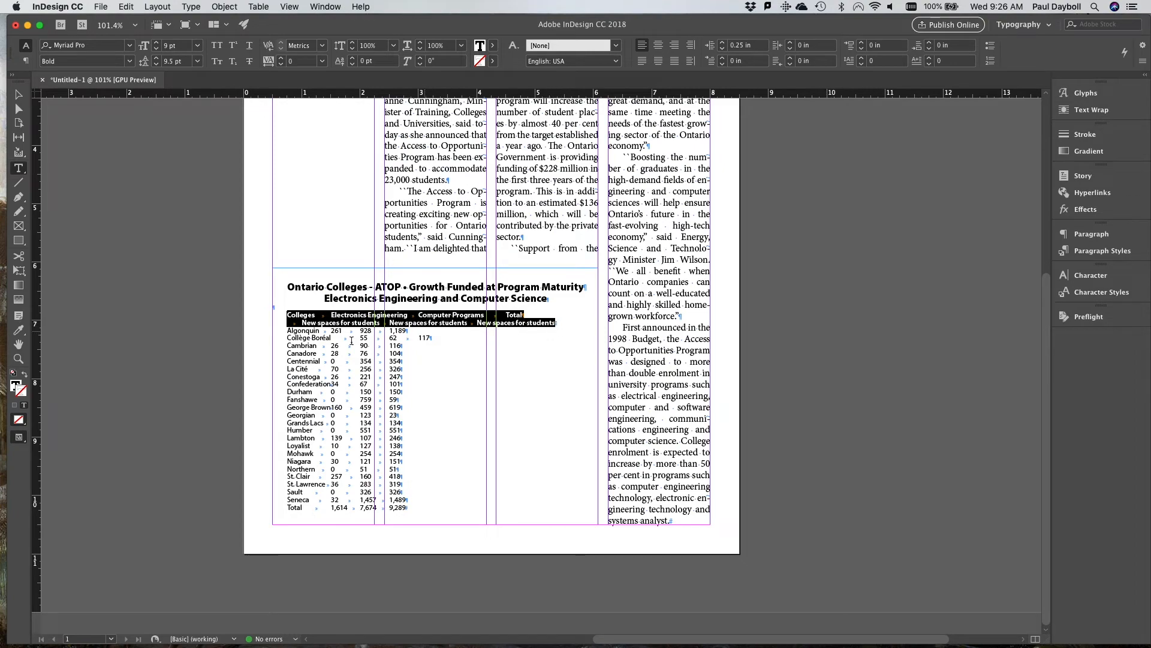
# Step: Select both column heading lines of the chart and open the Tabs settings for them
pyautogui.click(24, 359)
pyautogui.click(254, 257)
pyautogui.moveTo(462, 374); pyautogui.dragTo(386, 345)
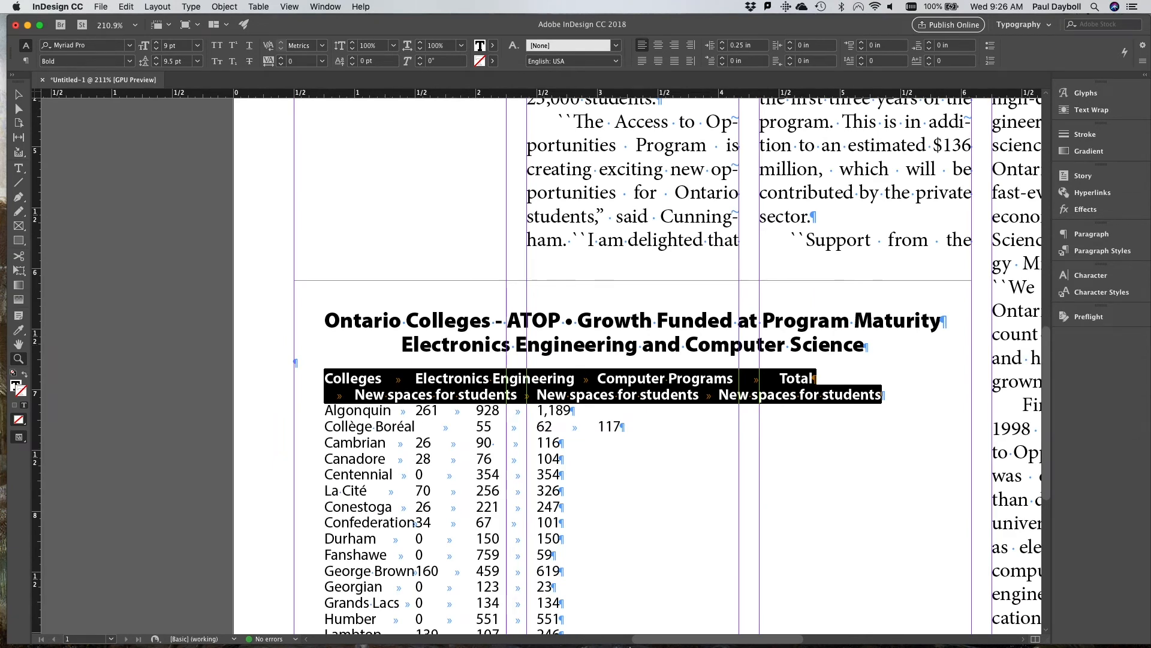
pyautogui.moveTo(653, 642); pyautogui.dragTo(685, 639)
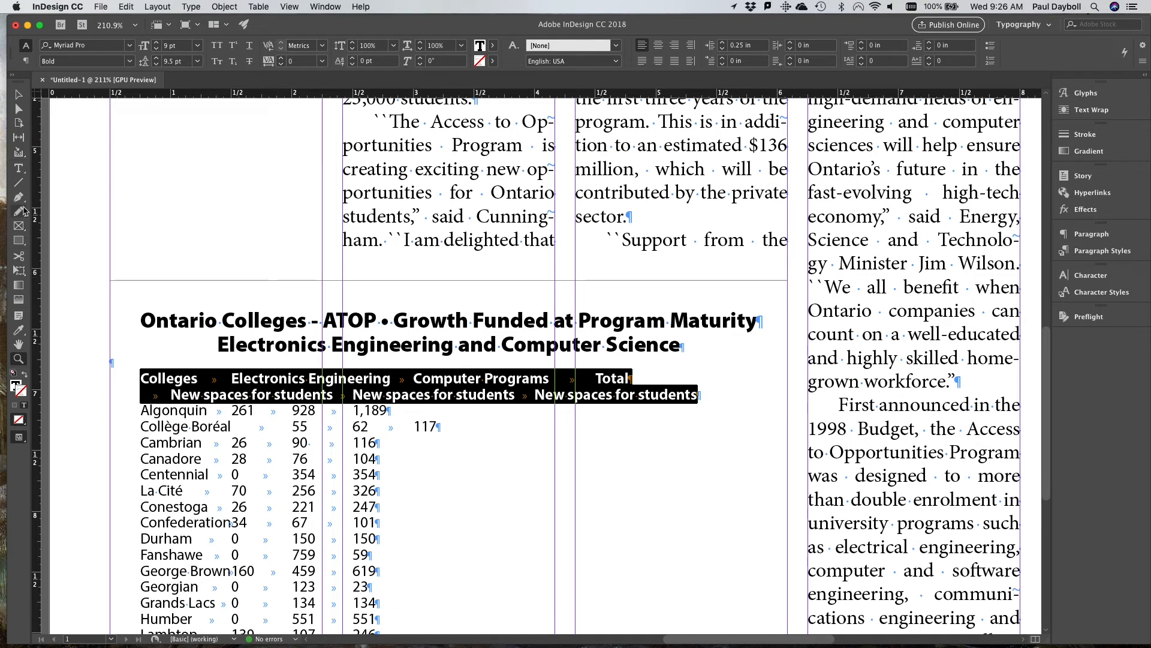
pyautogui.click(18, 168)
pyautogui.click(693, 397)
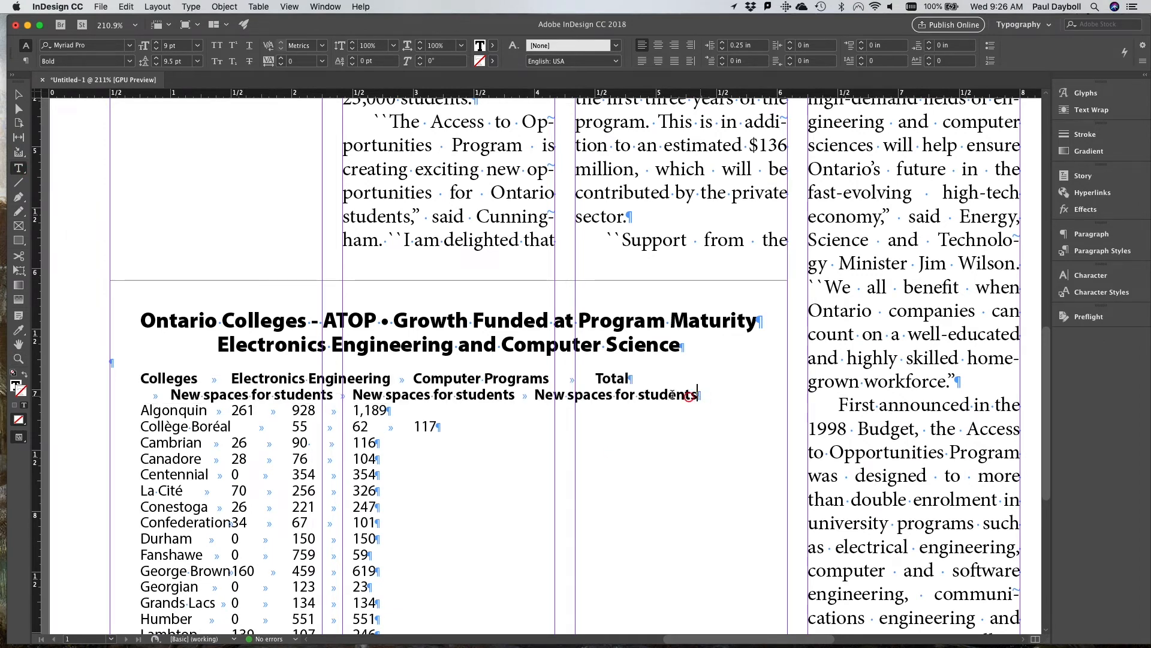
pyautogui.moveTo(688, 396); pyautogui.dragTo(303, 362)
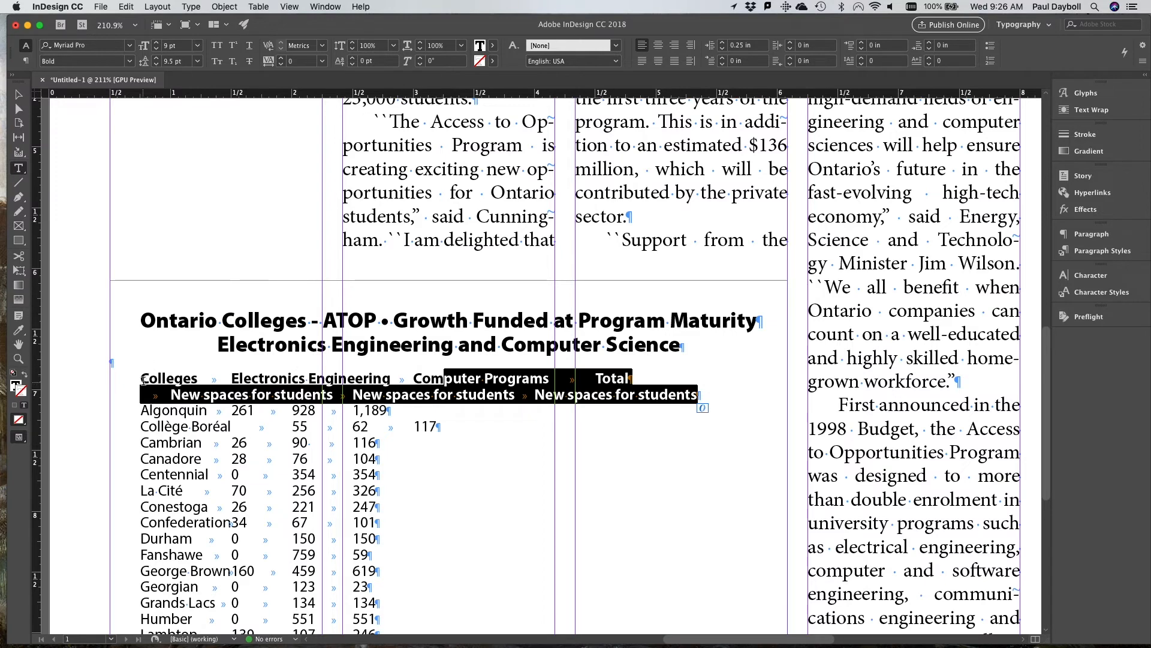
pyautogui.moveTo(143, 380); pyautogui.dragTo(657, 401)
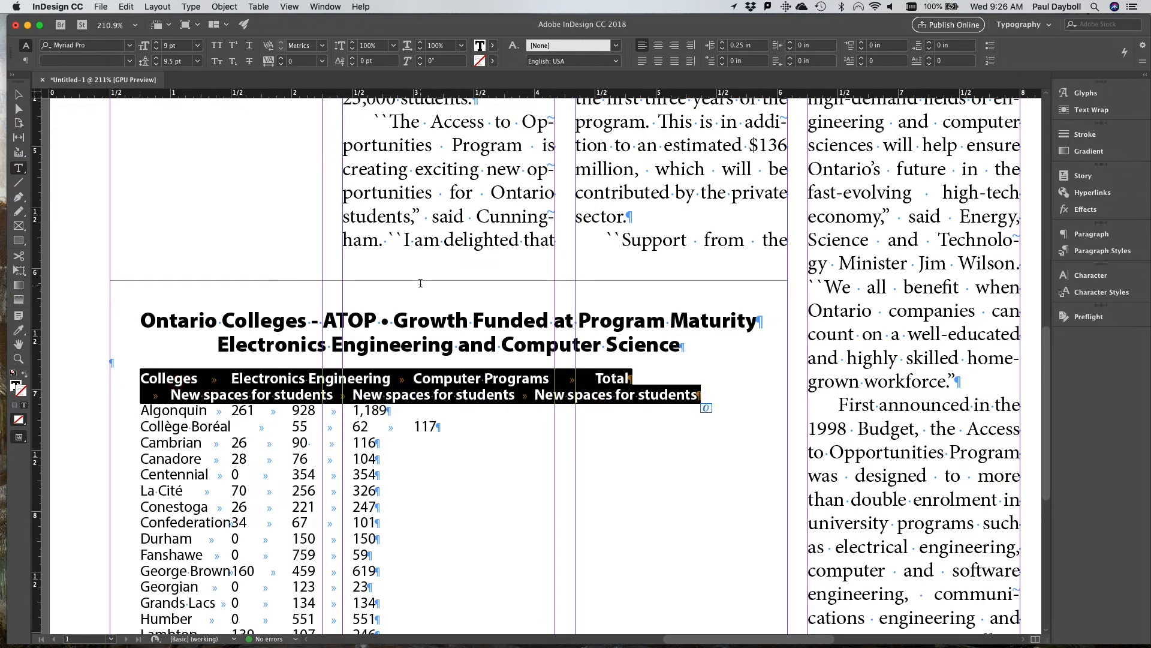
pyautogui.click(191, 6)
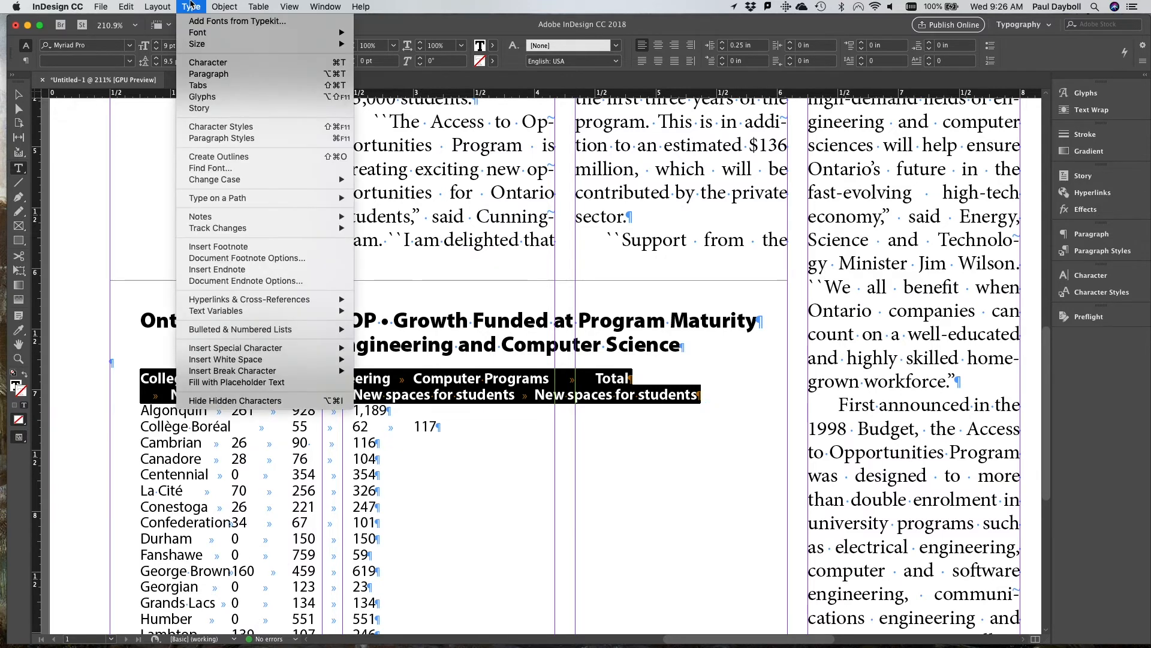
pyautogui.click(202, 86)
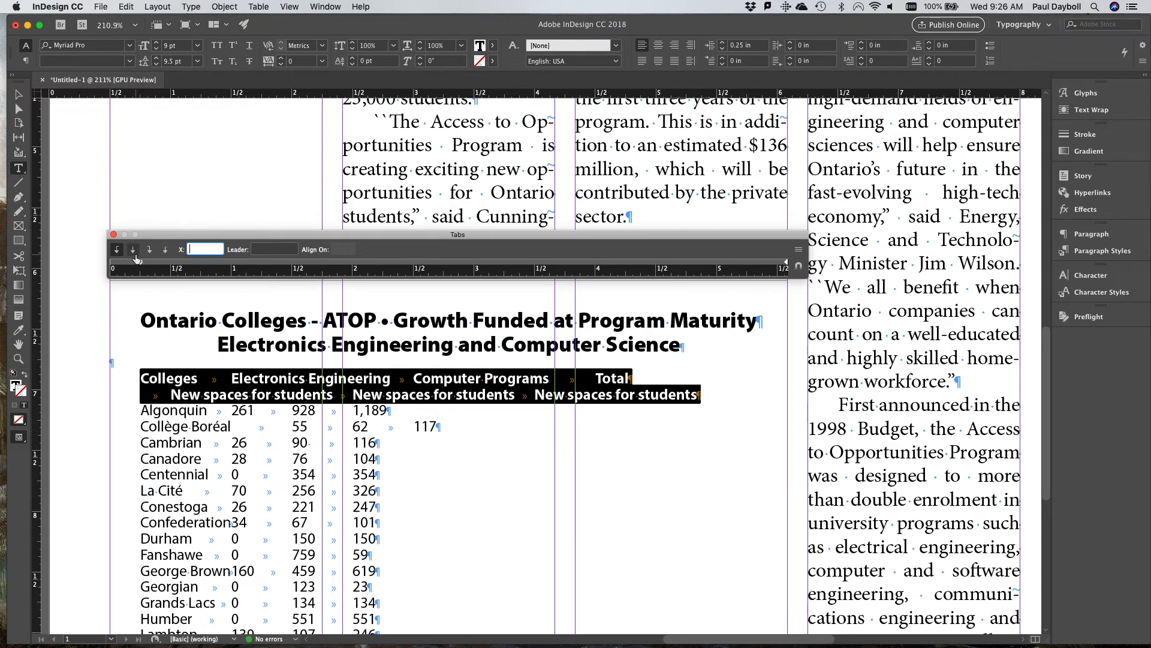
# Step: Add center-aligned tab stops at about 1.97 in, 3.5 in and 4.89 in to the column heading lines
pyautogui.click(132, 251)
pyautogui.click(350, 263)
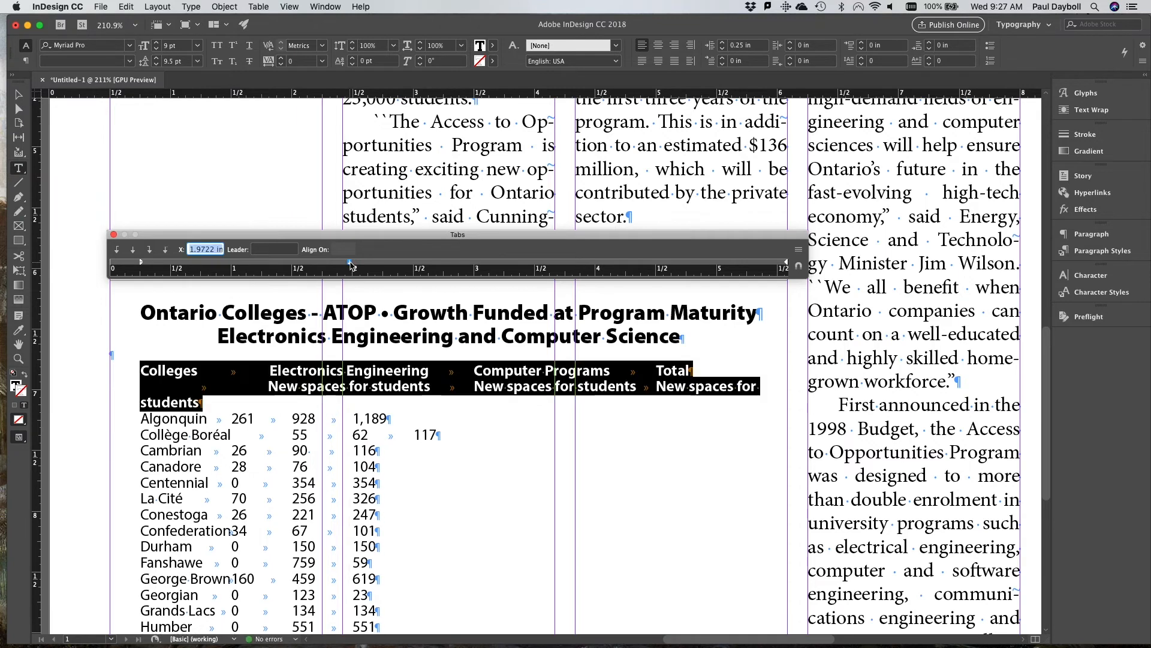
pyautogui.click(534, 264)
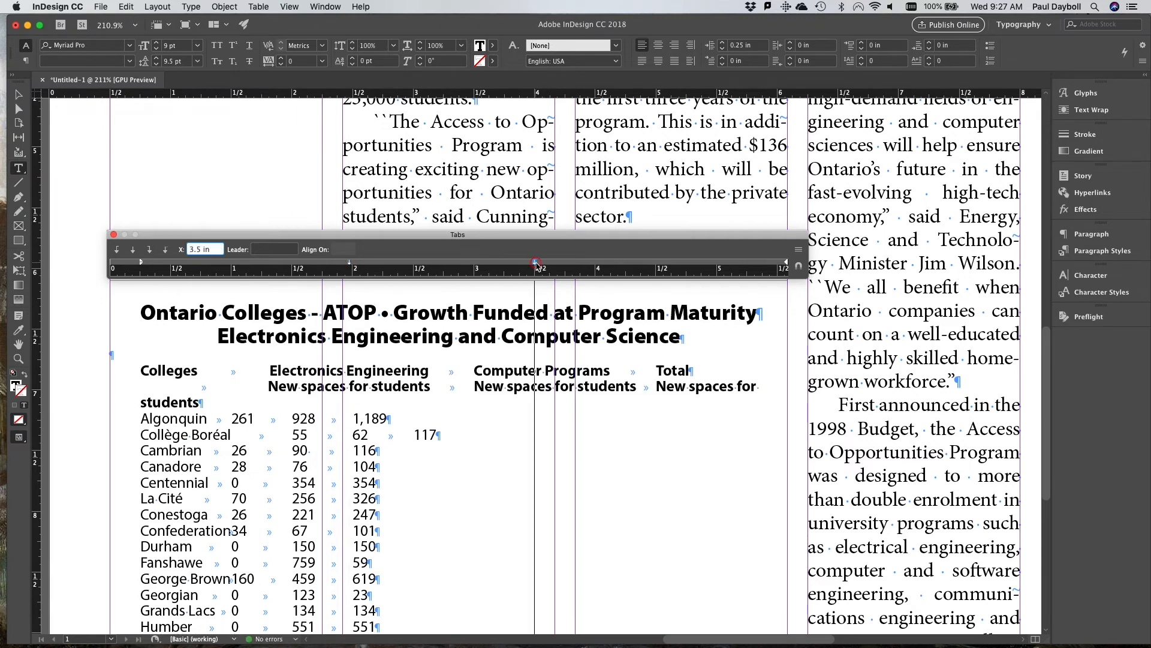
pyautogui.click(708, 263)
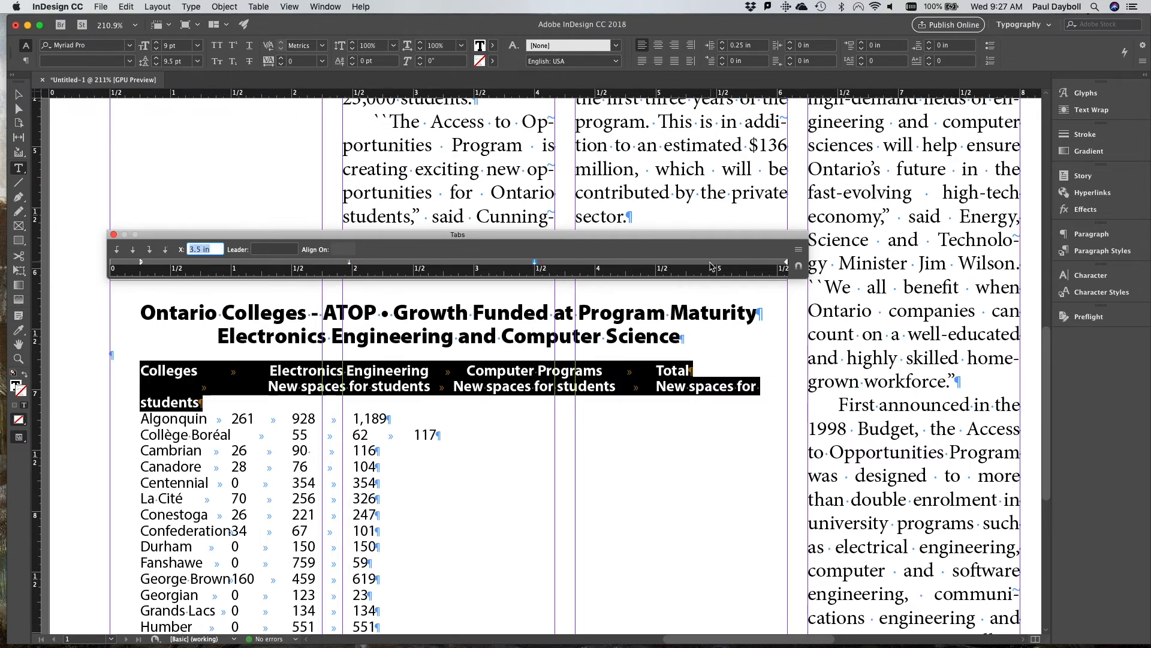
pyautogui.moveTo(708, 263); pyautogui.dragTo(703, 264)
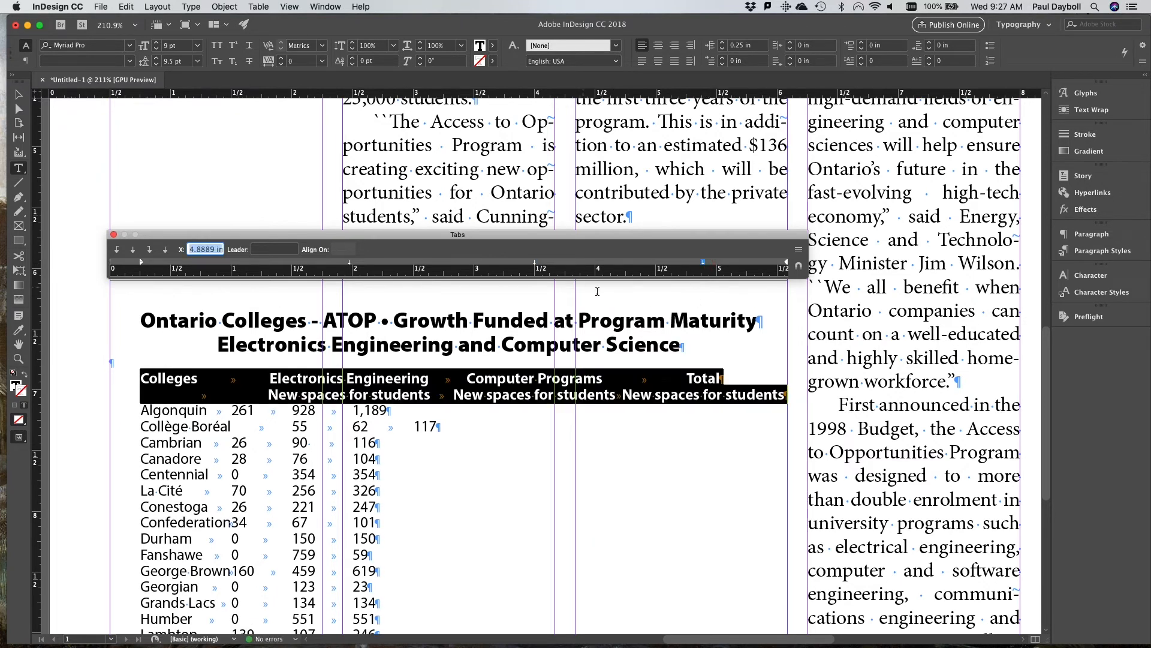
# Step: Even out the heading spacing by moving the first tab stop to about 1.8 in and the second to about 3.36 in
pyautogui.moveTo(530, 264); pyautogui.dragTo(527, 264)
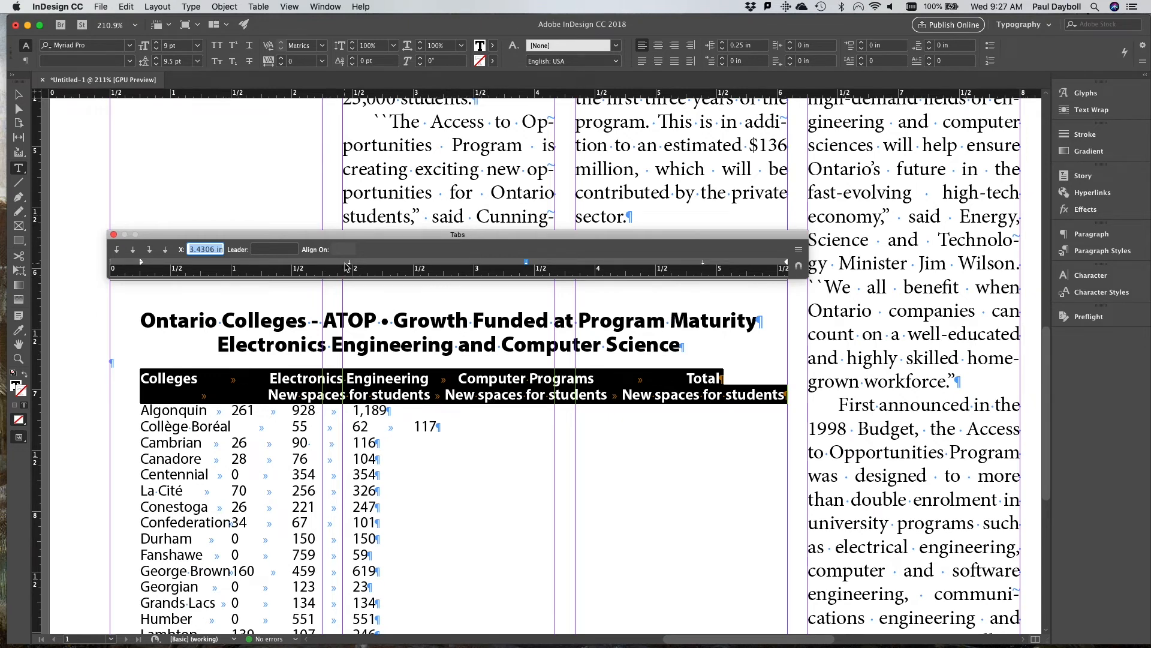
pyautogui.moveTo(349, 263); pyautogui.dragTo(325, 267)
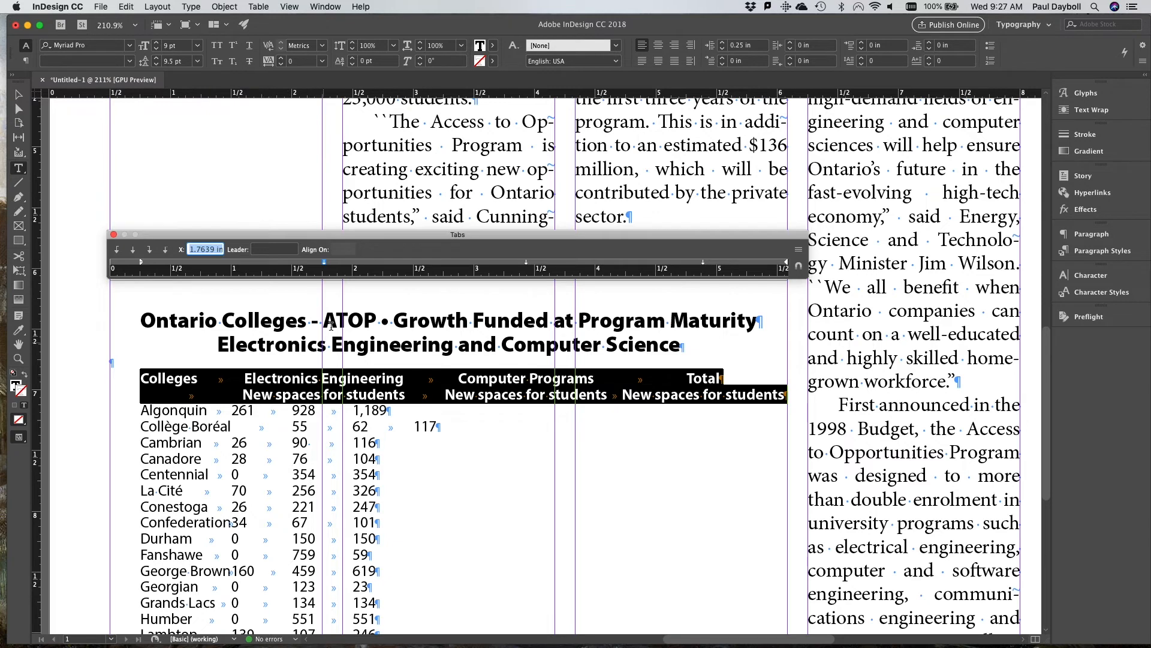
pyautogui.moveTo(327, 266); pyautogui.dragTo(328, 266)
pyautogui.moveTo(527, 264); pyautogui.dragTo(519, 267)
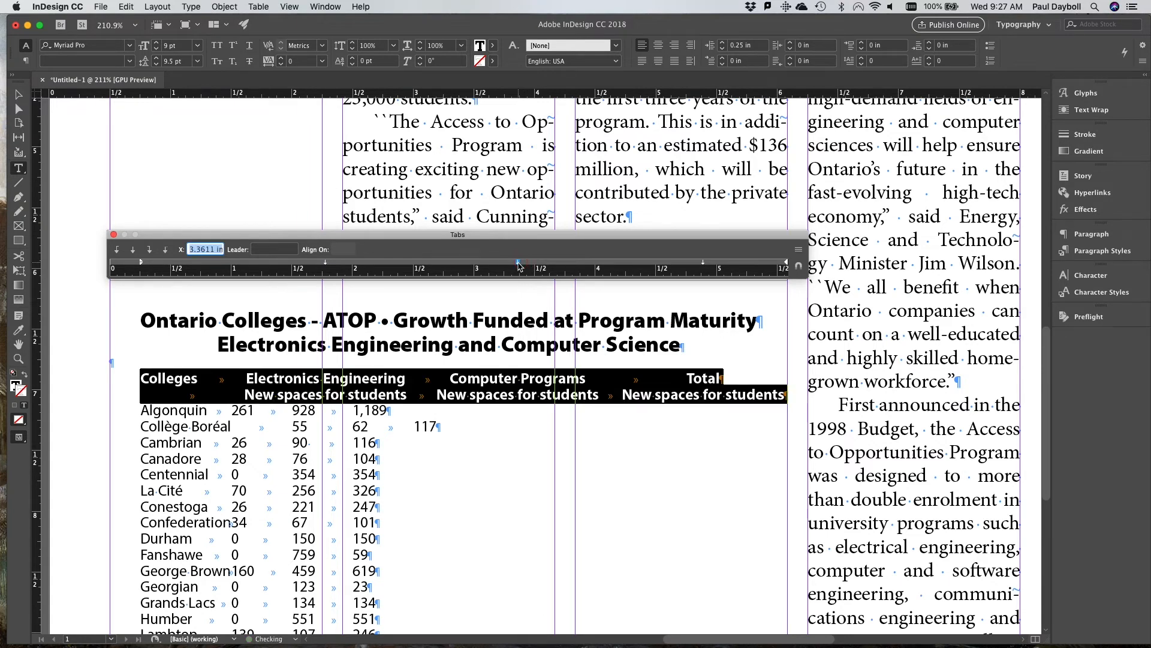
# Step: Add right-aligned tab stops at about 1.85 in, 3.4 in and 4.96 in to the rows from Algonquin through Total
pyautogui.scroll(-3, 393, 441)
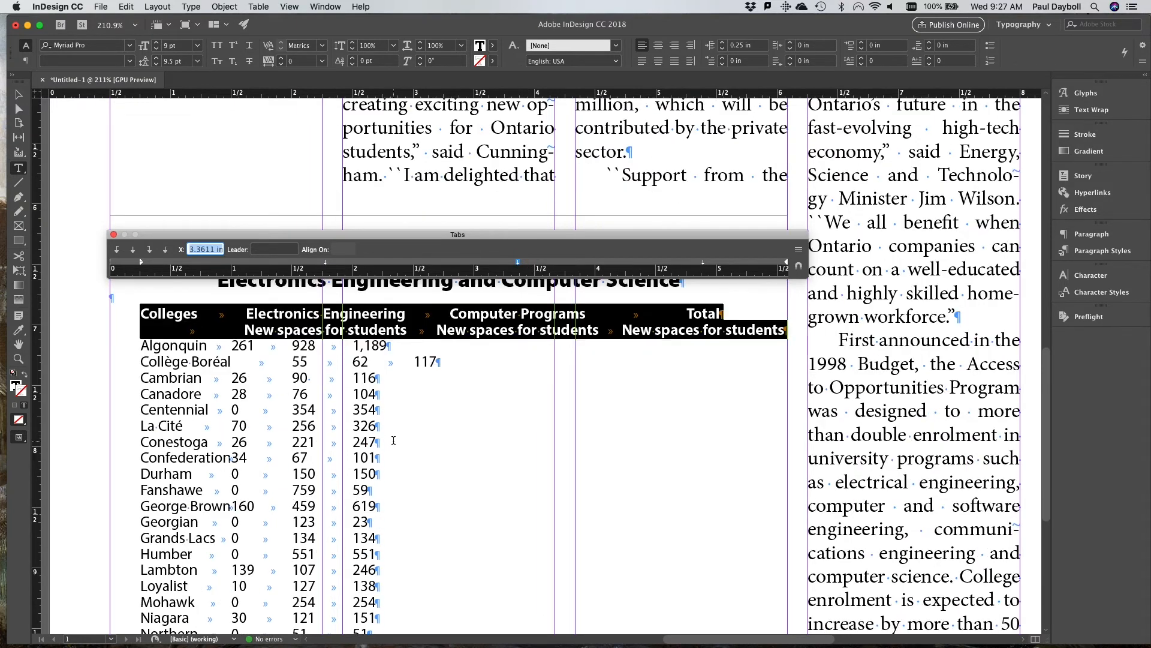
pyautogui.click(316, 425)
pyautogui.moveTo(139, 346); pyautogui.dragTo(364, 568)
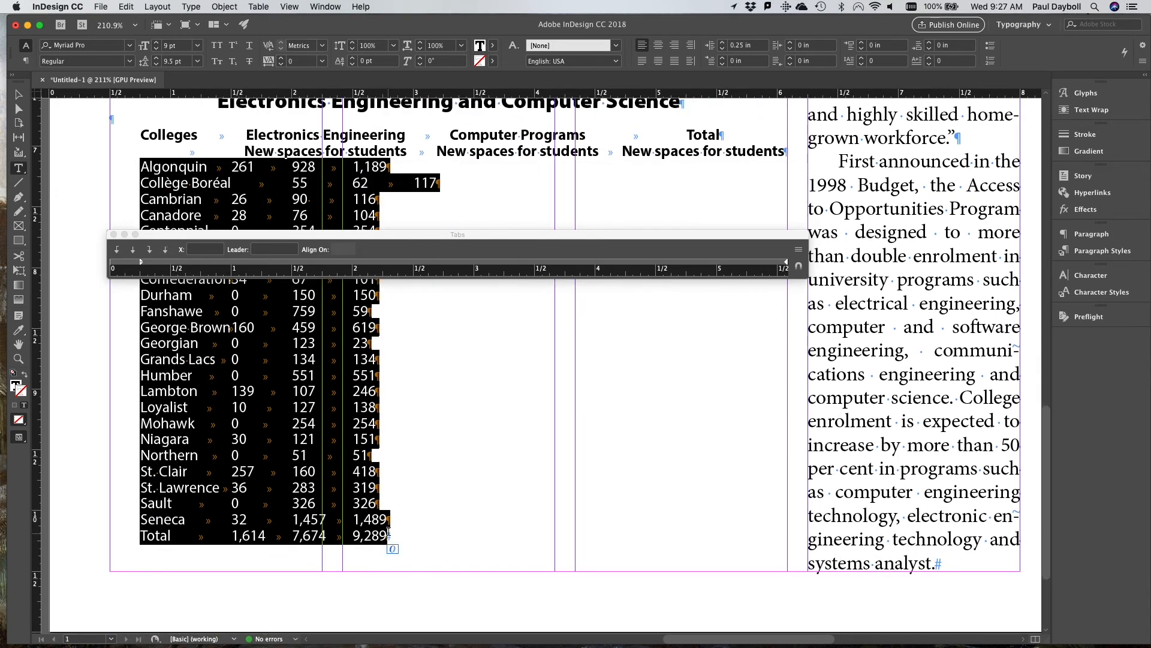
pyautogui.moveTo(435, 238); pyautogui.dragTo(435, 117)
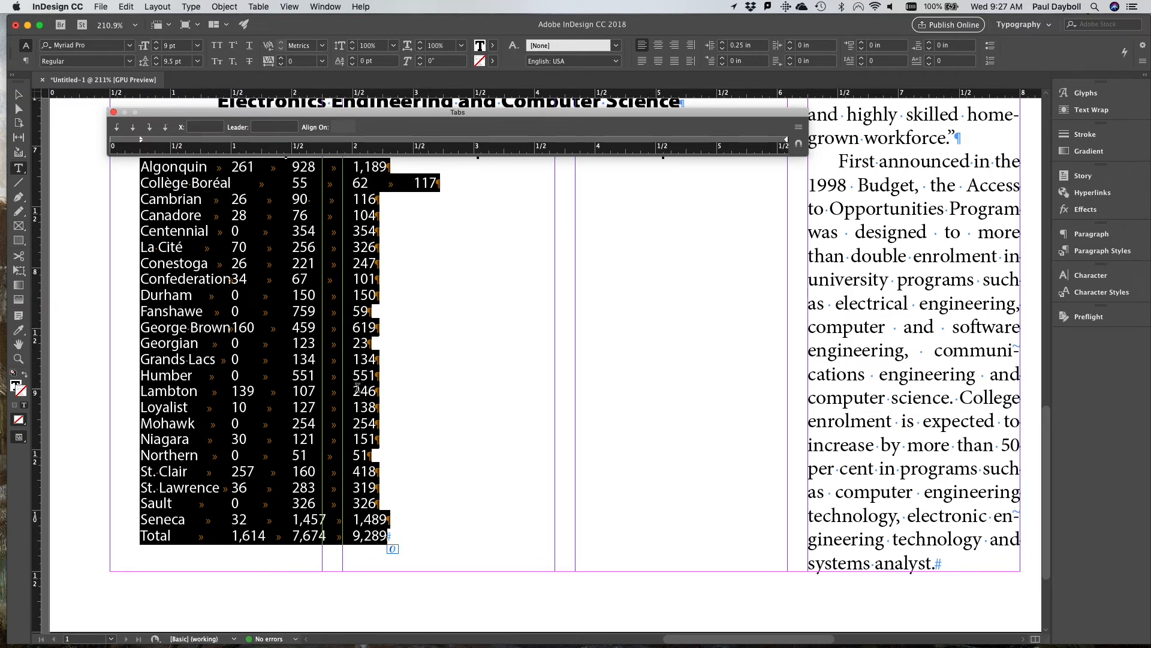
pyautogui.click(150, 128)
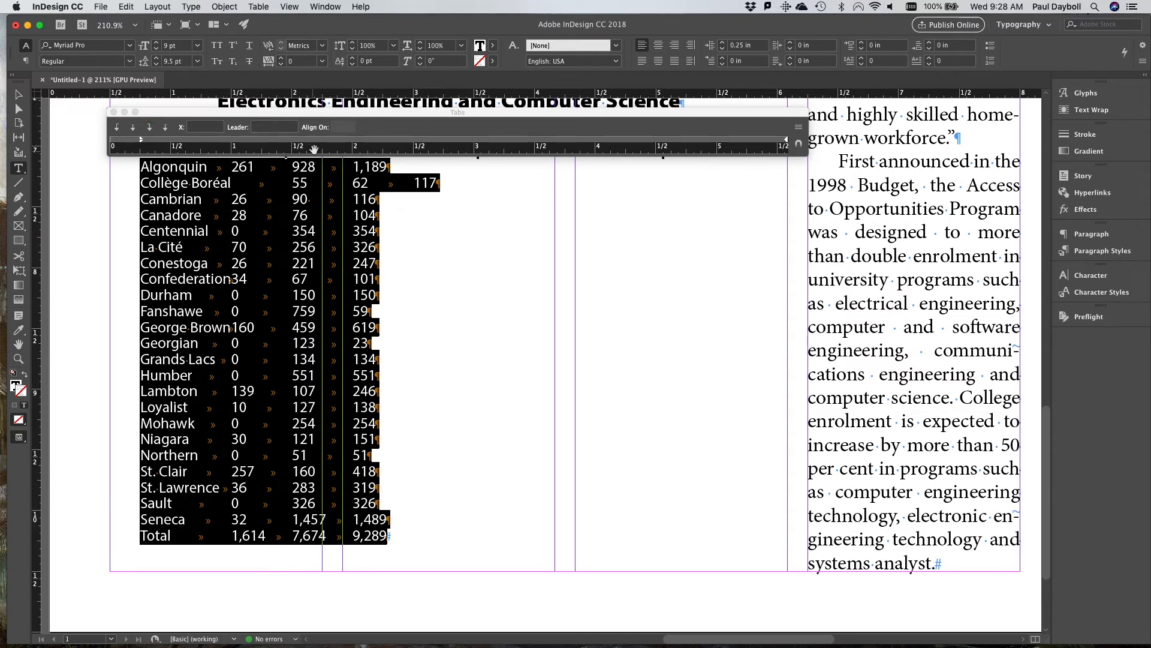
pyautogui.scroll(2, 321, 193)
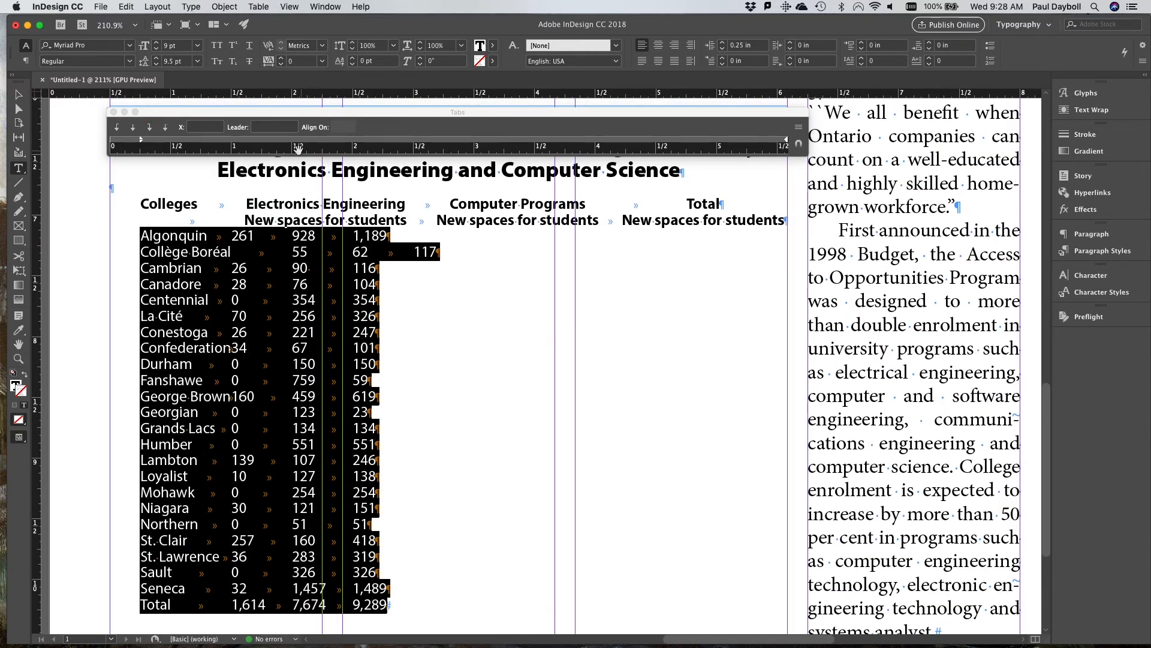
pyautogui.moveTo(294, 142); pyautogui.dragTo(335, 143)
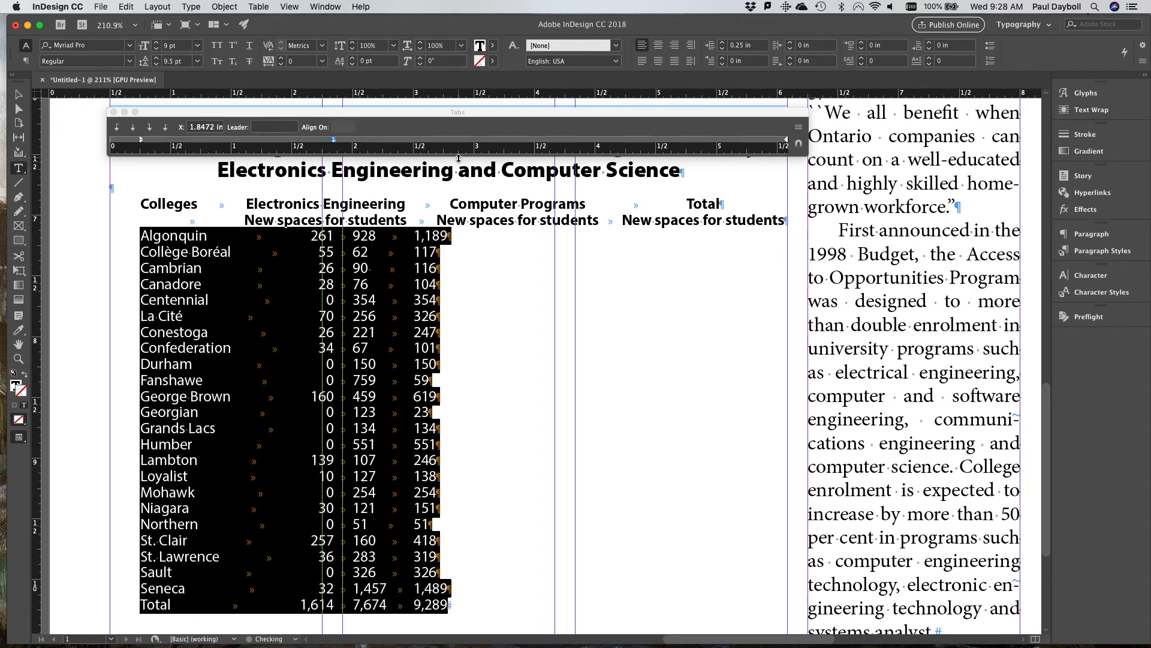
pyautogui.moveTo(532, 141); pyautogui.dragTo(522, 144)
pyautogui.moveTo(711, 142); pyautogui.dragTo(713, 144)
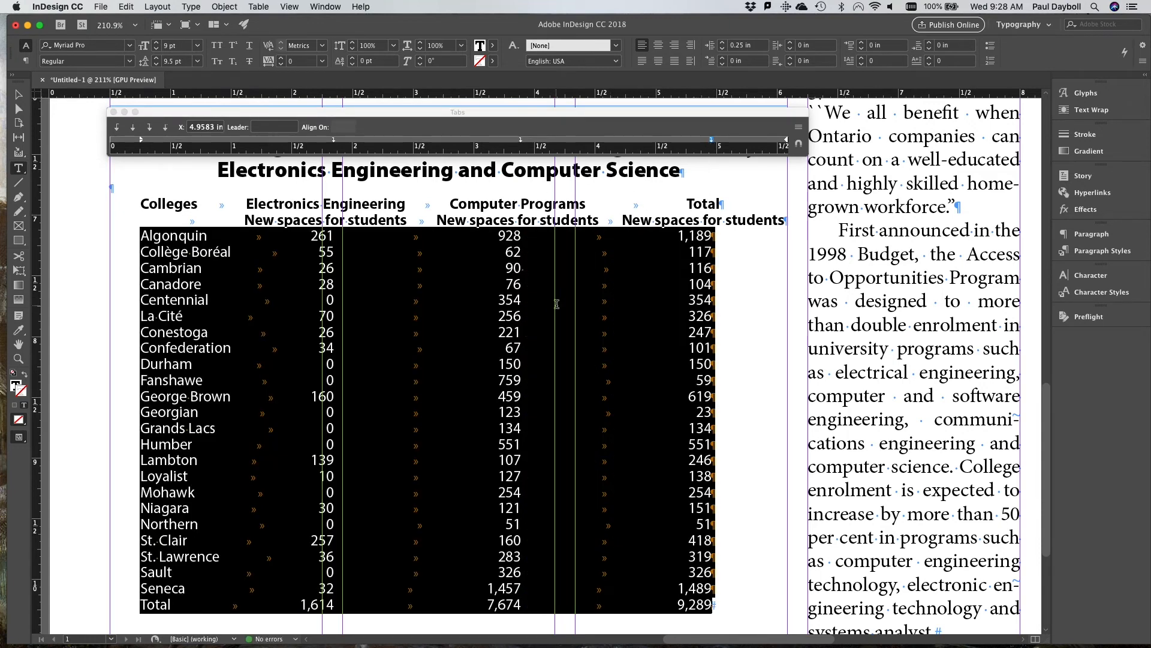
# Step: Make the chart's Total row bold and set its space before to 0.125 in
pyautogui.scroll(-2, 522, 545)
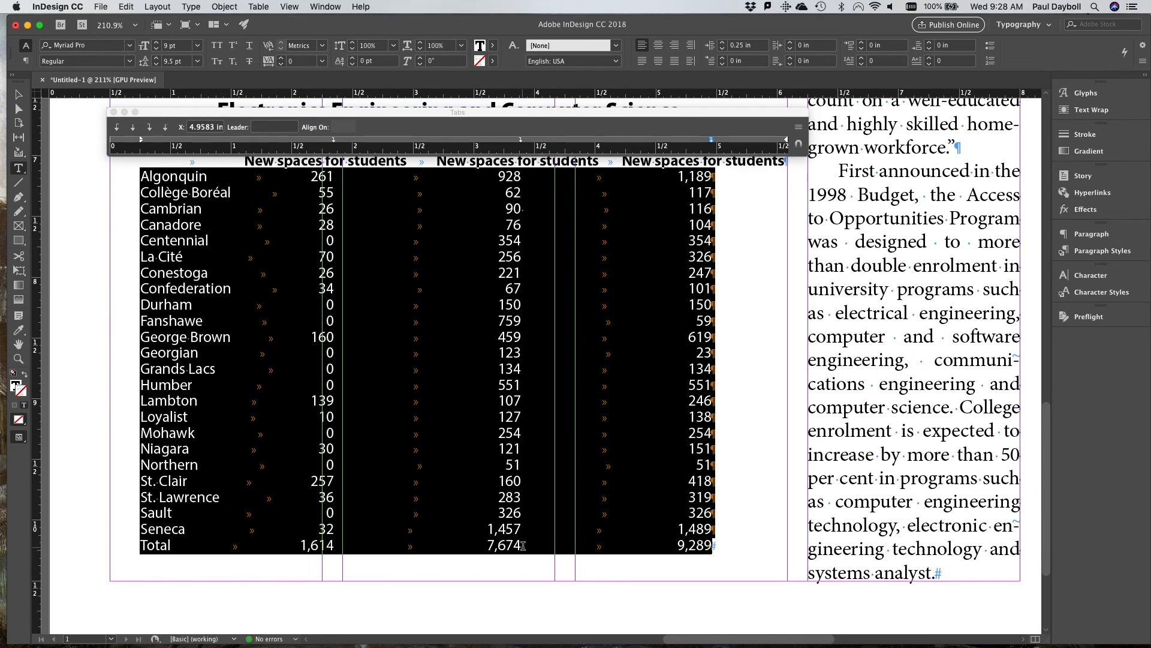
pyautogui.click(718, 548)
pyautogui.moveTo(718, 548); pyautogui.dragTo(140, 545)
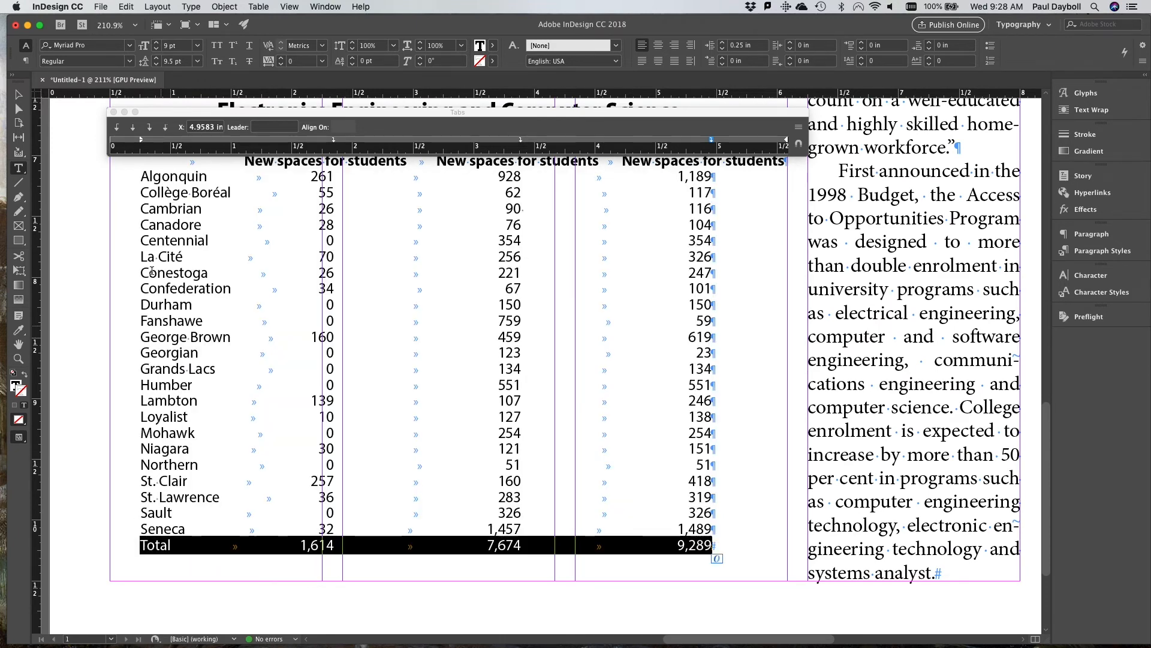
pyautogui.click(130, 61)
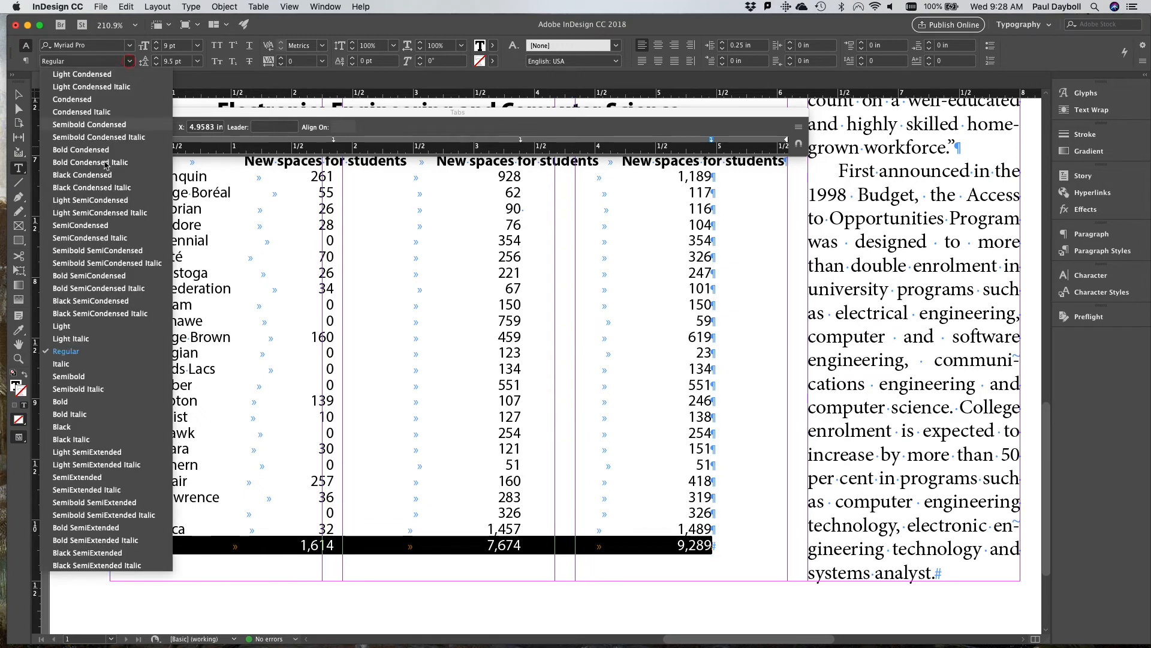
pyautogui.click(78, 401)
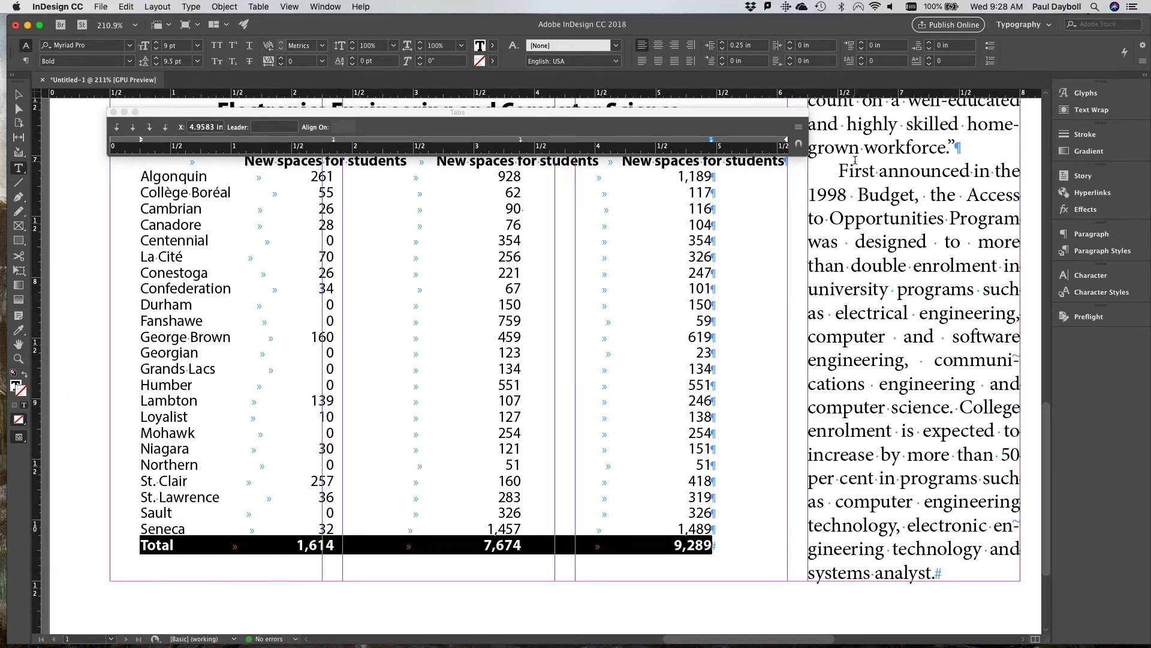
pyautogui.click(862, 44)
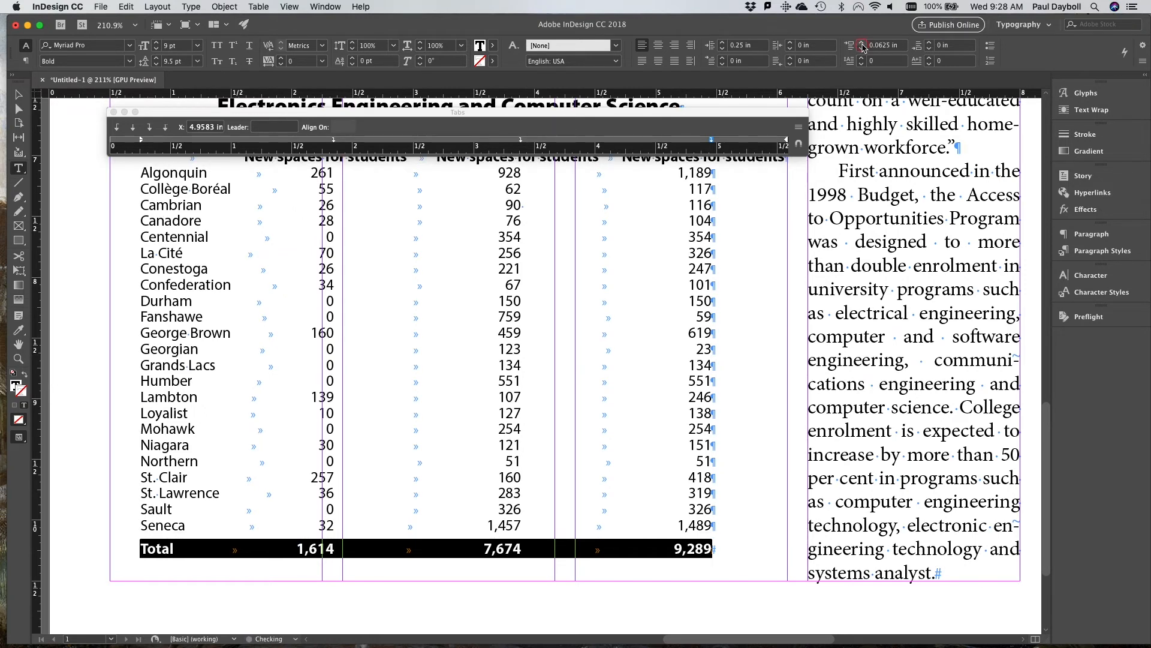
pyautogui.click(863, 44)
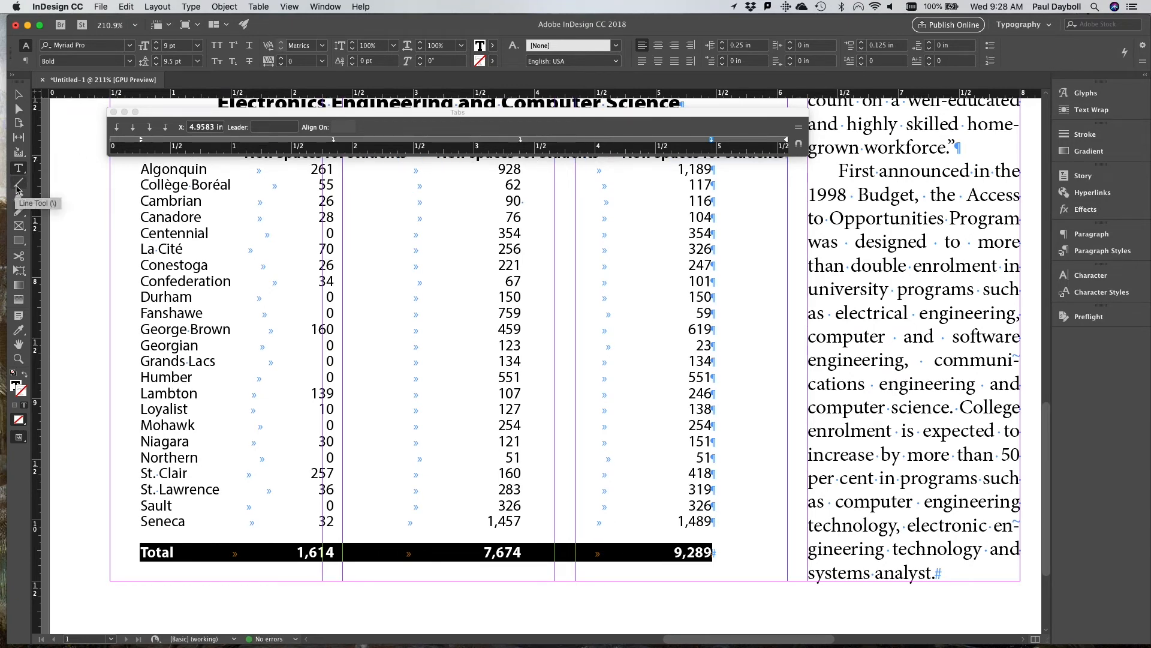
# Step: Draw a horizontal line about 4.76 in long between the Seneca and Total rows and give it a 0.5 pt stroke
pyautogui.click(19, 185)
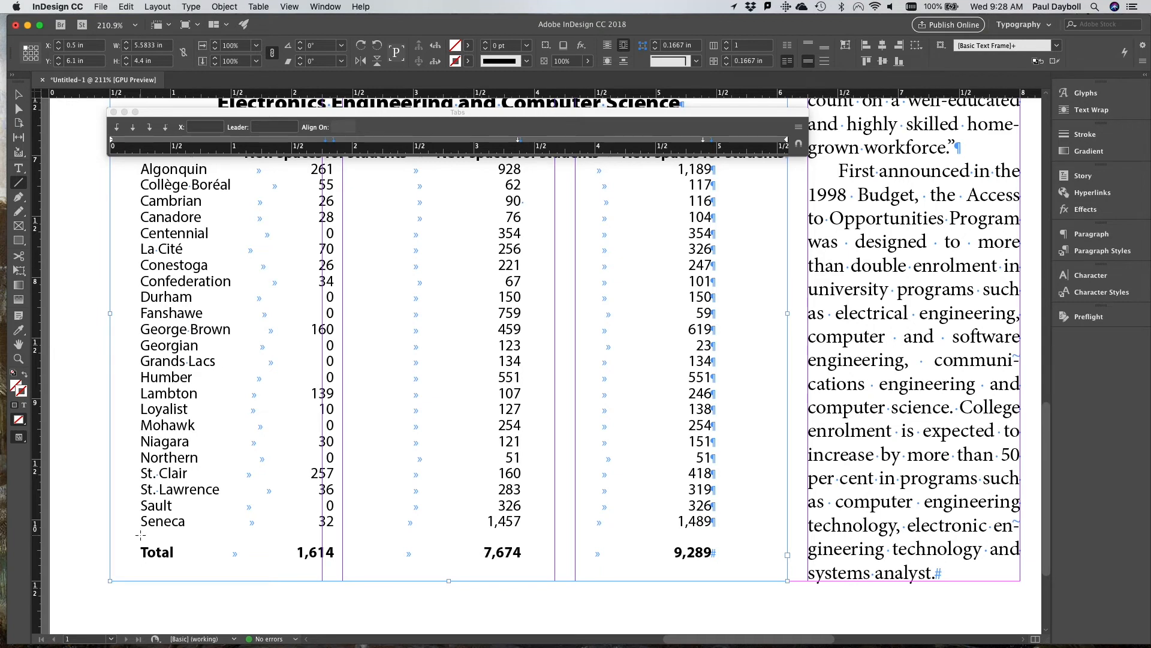
pyautogui.moveTo(140, 535)
pyautogui.mouseDown()
pyautogui.moveTo(150, 549)
pyautogui.moveTo(635, 567)
pyautogui.moveTo(718, 551)
pyautogui.mouseUp()
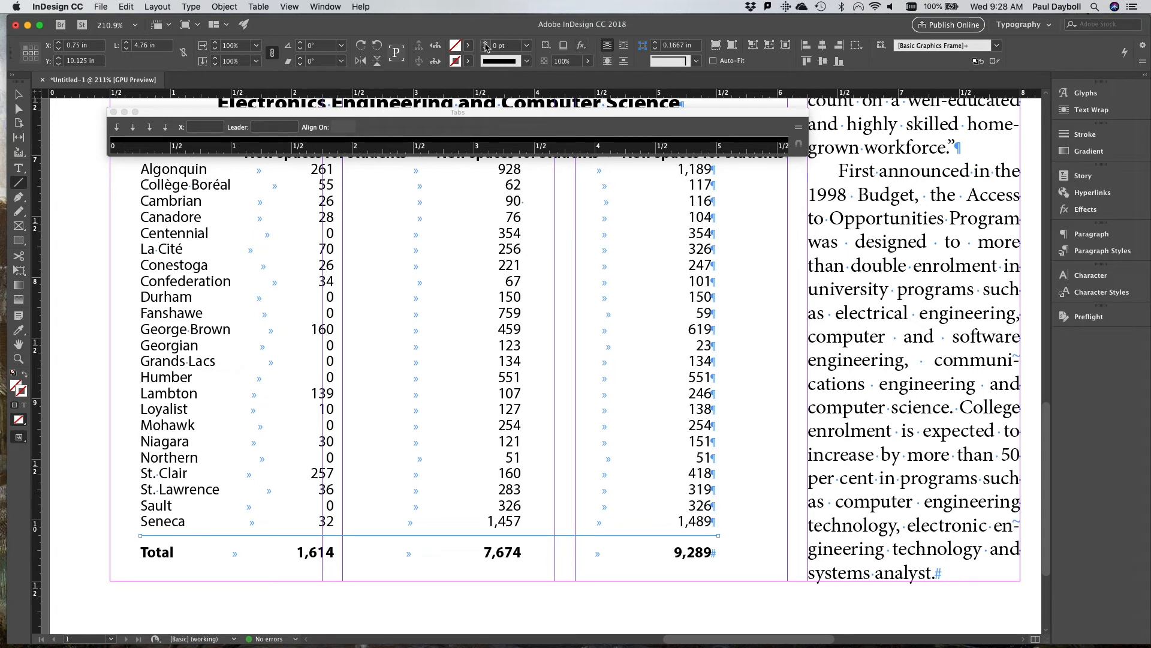
pyautogui.click(526, 46)
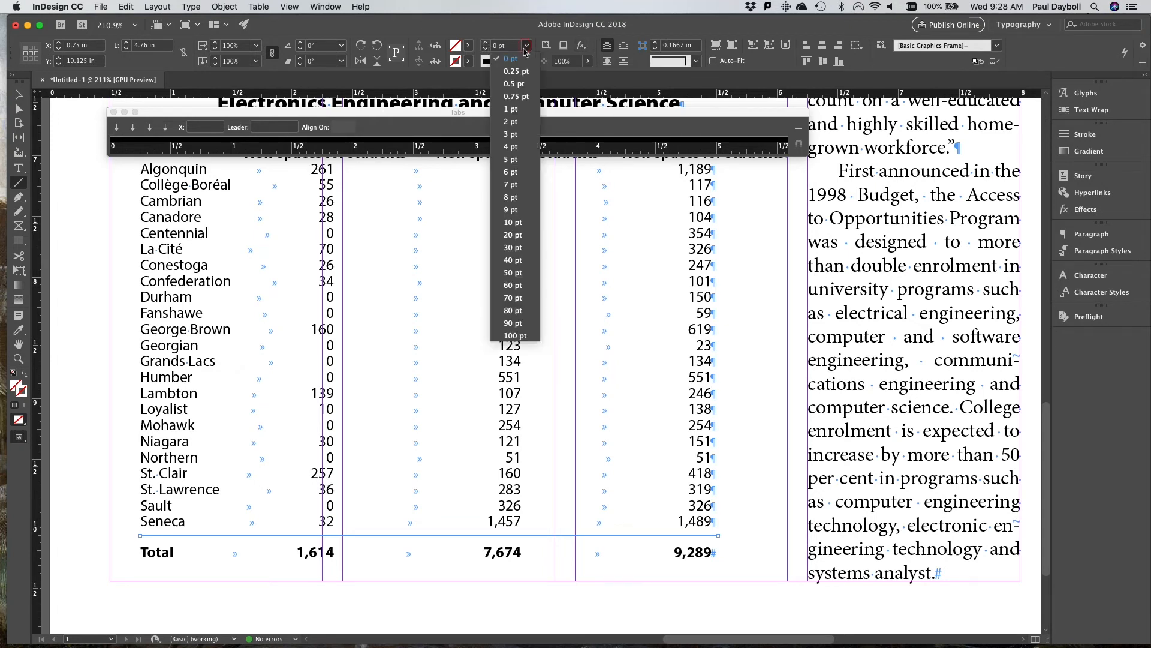
pyautogui.click(517, 112)
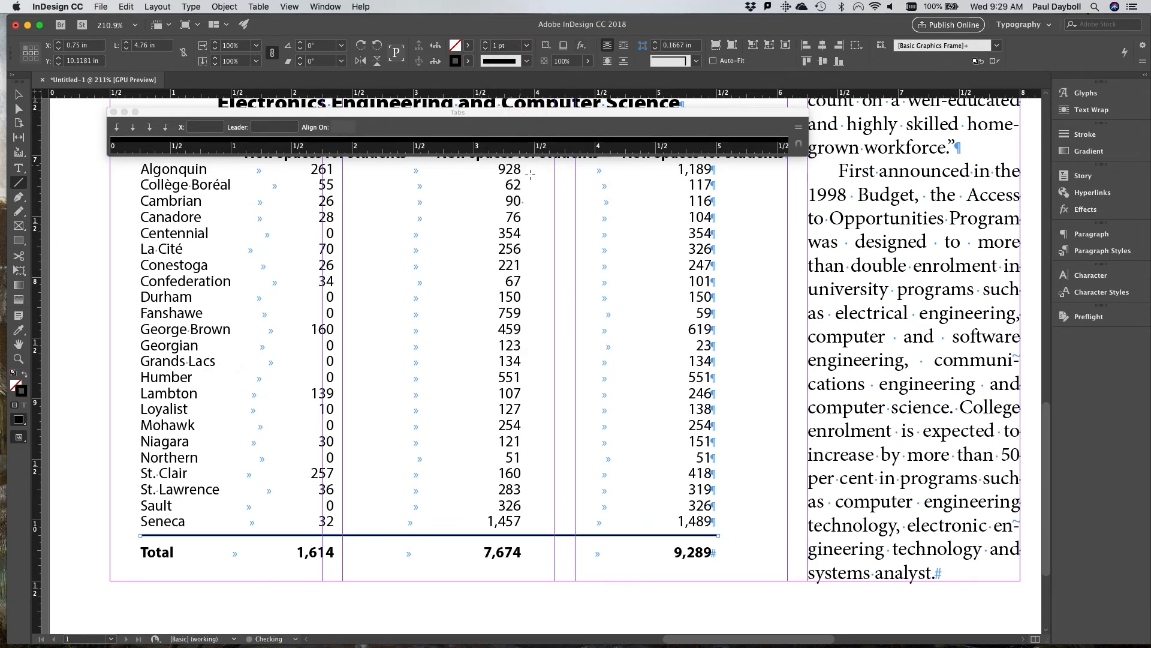
pyautogui.click(527, 61)
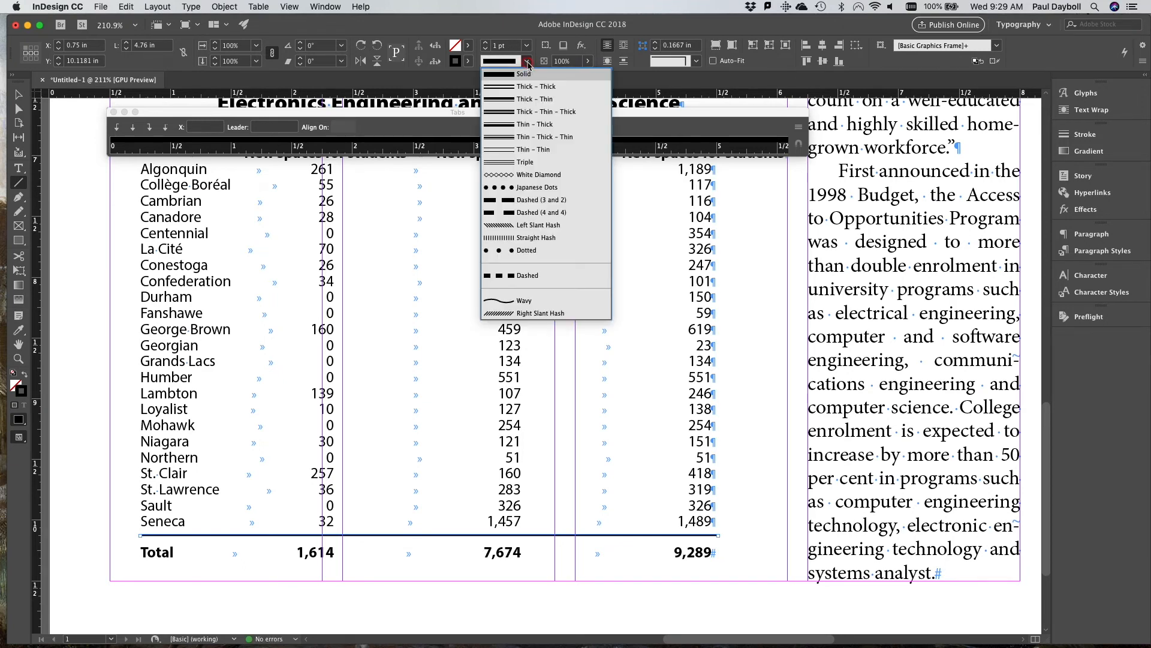
pyautogui.click(526, 46)
pyautogui.click(527, 45)
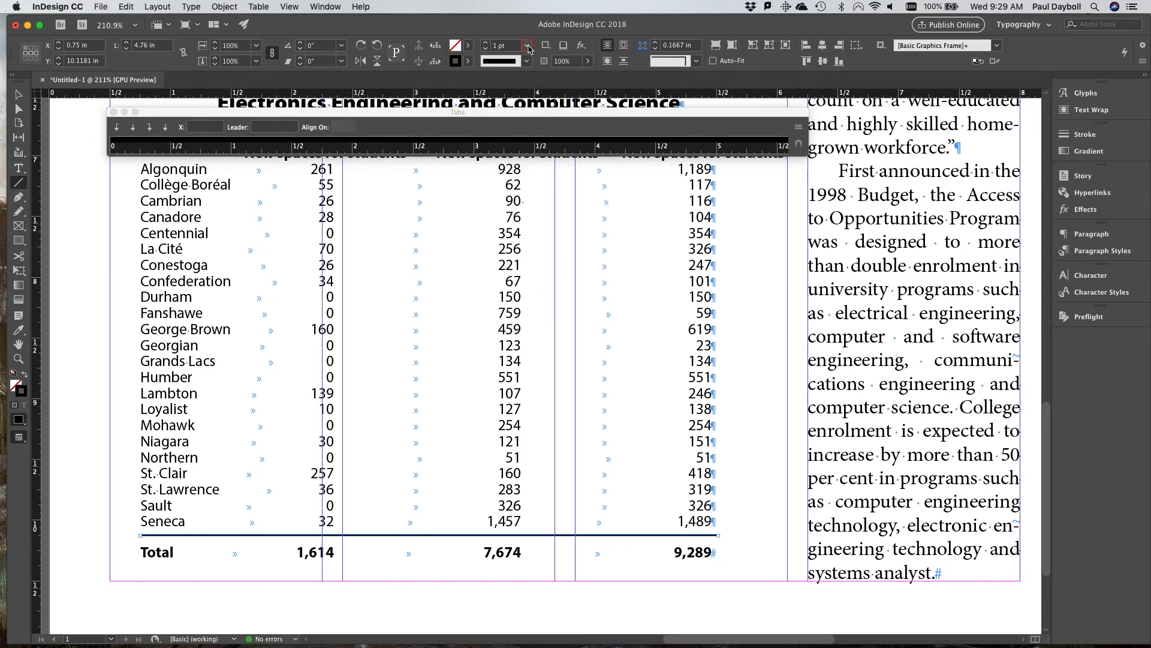
pyautogui.click(527, 45)
pyautogui.click(512, 84)
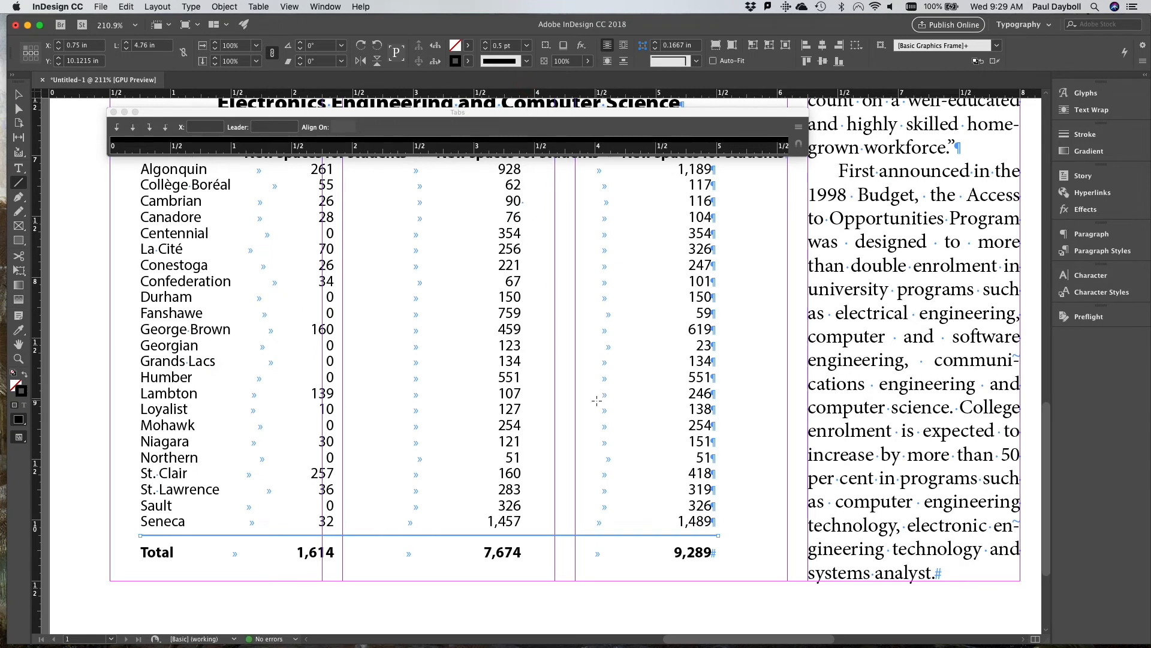
# Step: Put a 1 pt stroke around the text frame of the college growth chart
pyautogui.scroll(-2, 596, 400)
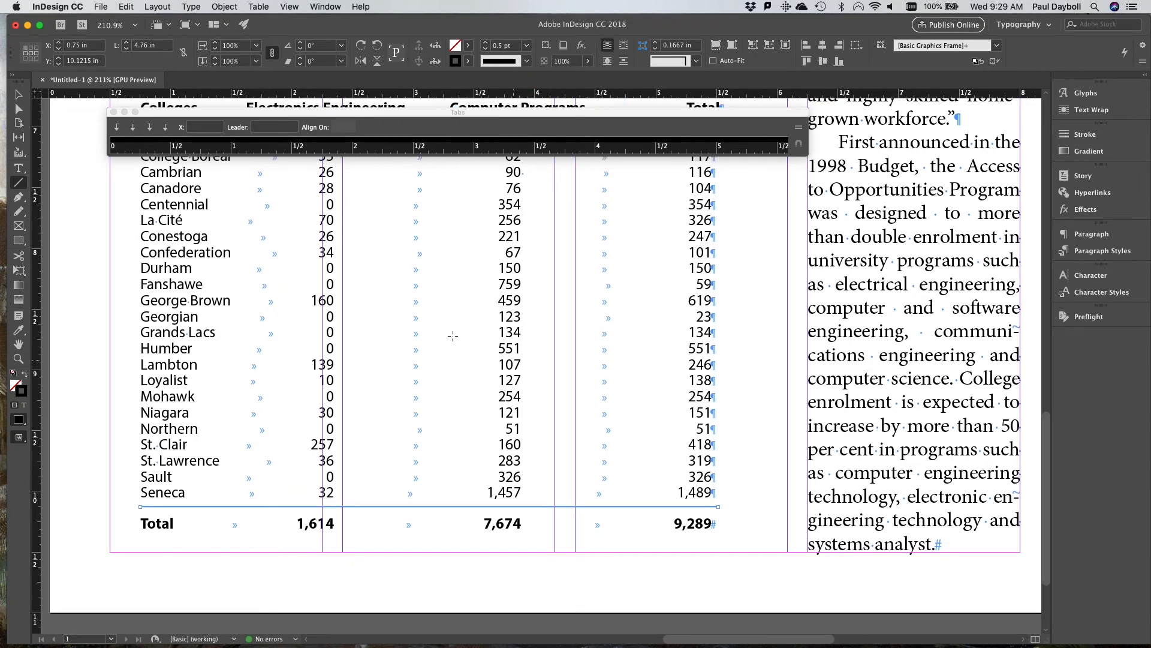
pyautogui.click(19, 95)
pyautogui.click(124, 186)
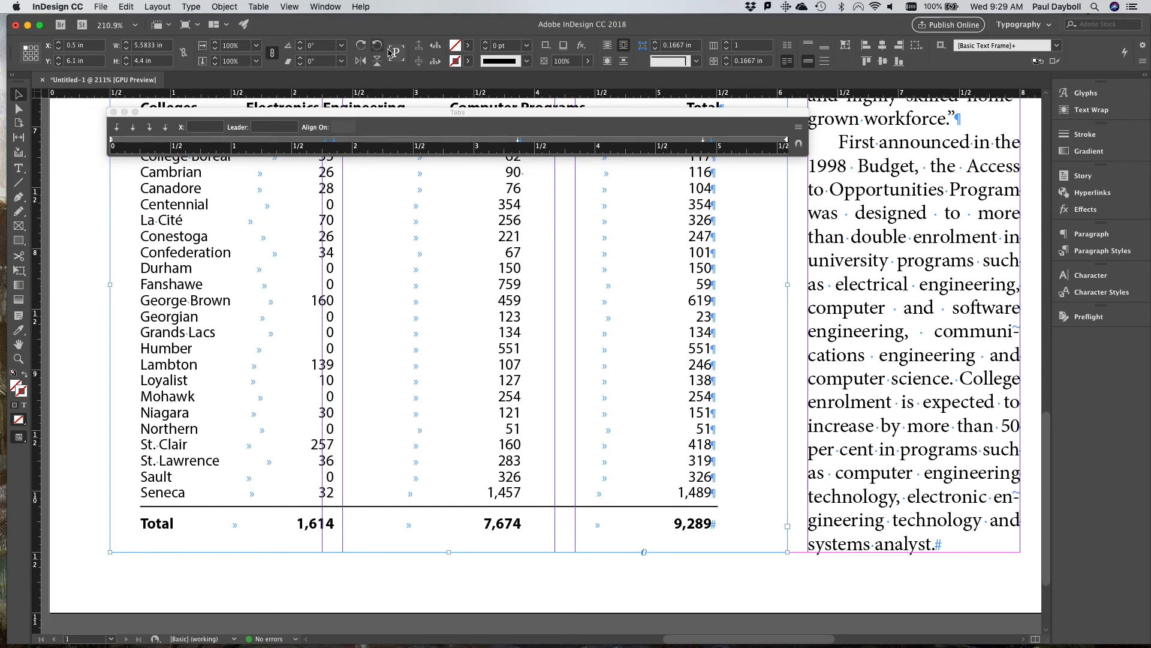
pyautogui.click(525, 50)
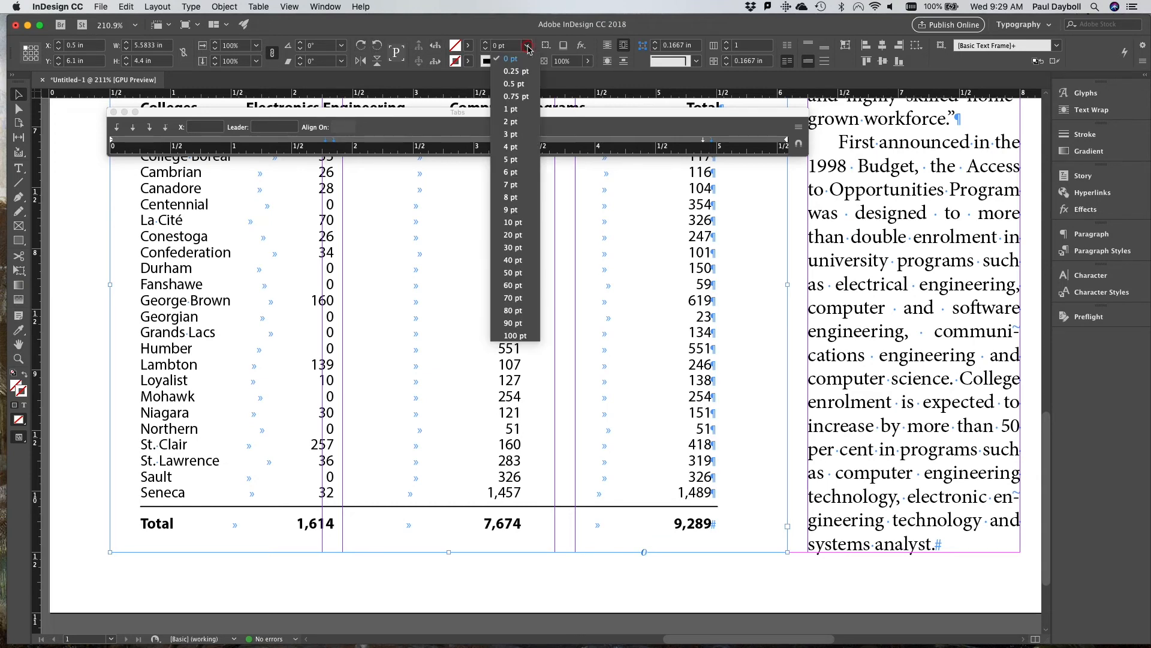
pyautogui.click(523, 116)
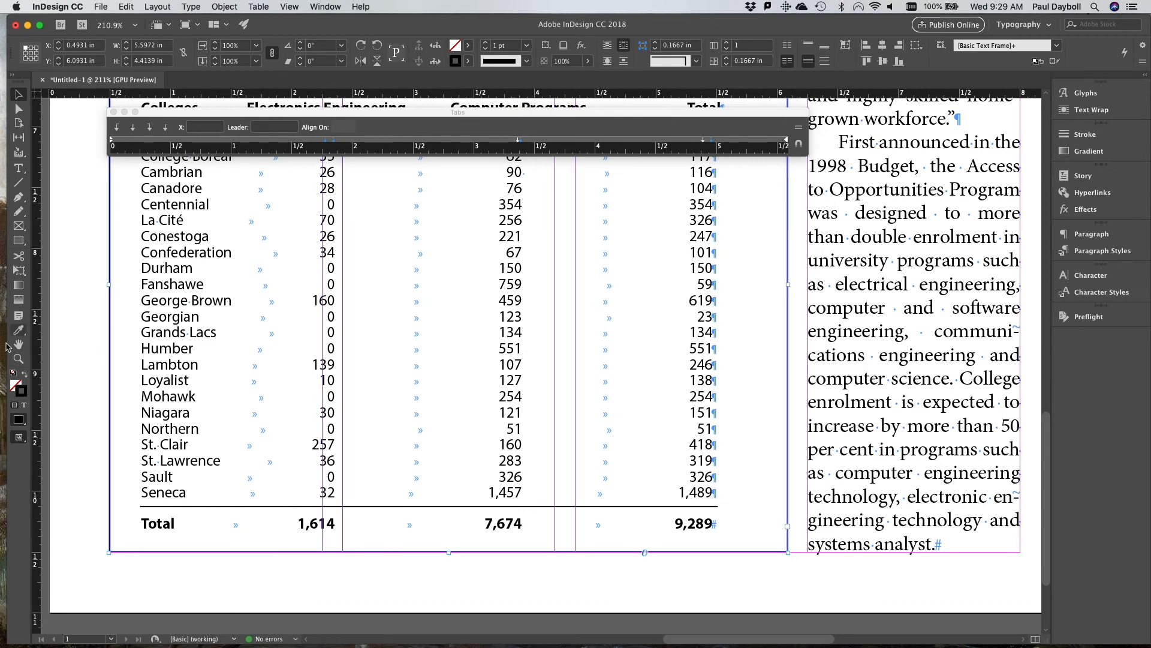
# Step: Draw a vertical line about 3 in long in the first column, from below the graduate photo down to the chart
pyautogui.click(18, 358)
pyautogui.keyDown('alt'); pyautogui.click(639, 341); pyautogui.keyUp('alt')
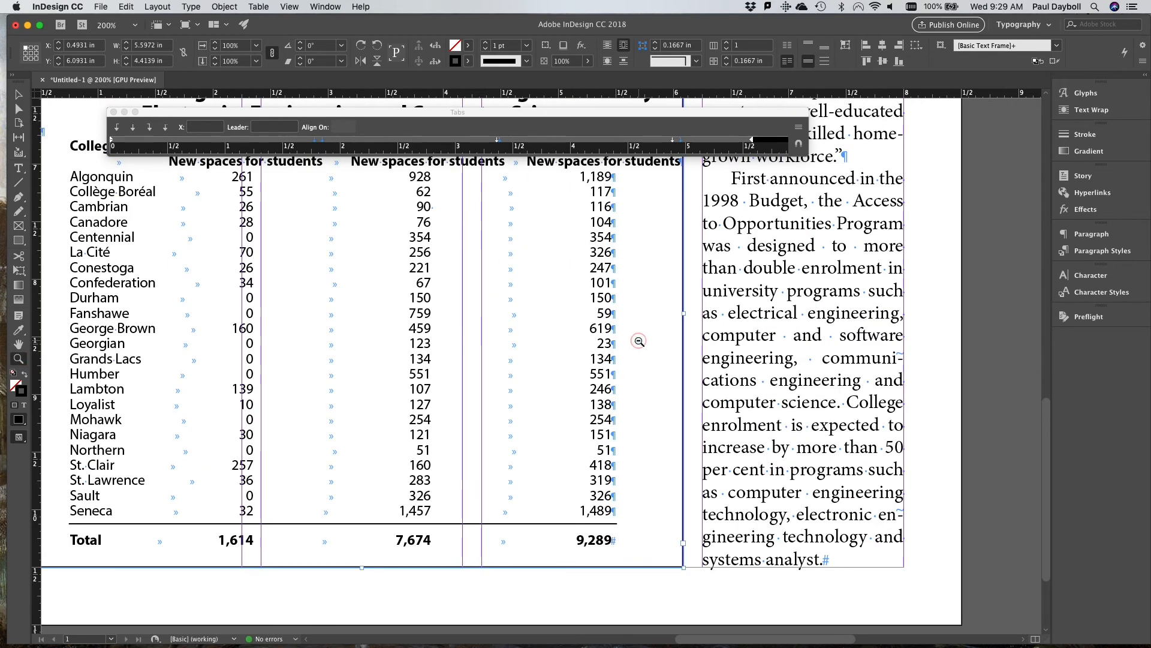
pyautogui.keyDown('alt'); pyautogui.click(635, 337); pyautogui.keyUp('alt')
pyautogui.keyDown('alt'); pyautogui.click(570, 335); pyautogui.keyUp('alt')
pyautogui.keyDown('alt'); pyautogui.click(551, 333); pyautogui.keyUp('alt')
pyautogui.keyDown('alt'); pyautogui.click(553, 333); pyautogui.keyUp('alt')
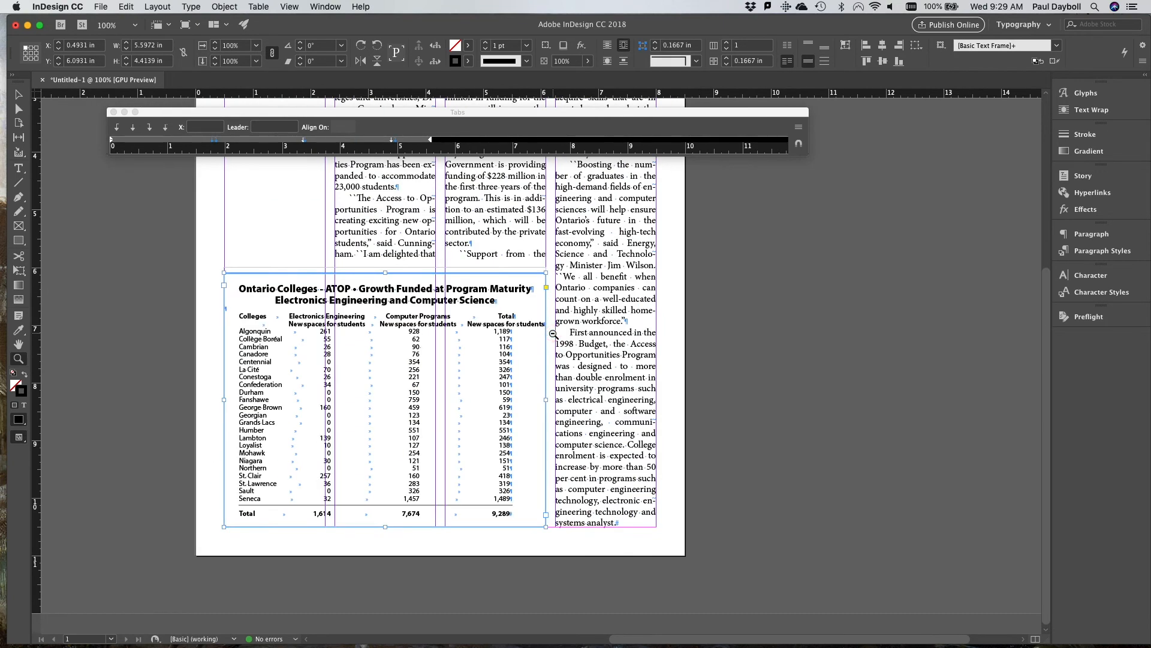
pyautogui.keyDown('alt'); pyautogui.click(552, 334); pyautogui.keyUp('alt')
pyautogui.keyDown('alt'); pyautogui.click(552, 334); pyautogui.keyUp('alt')
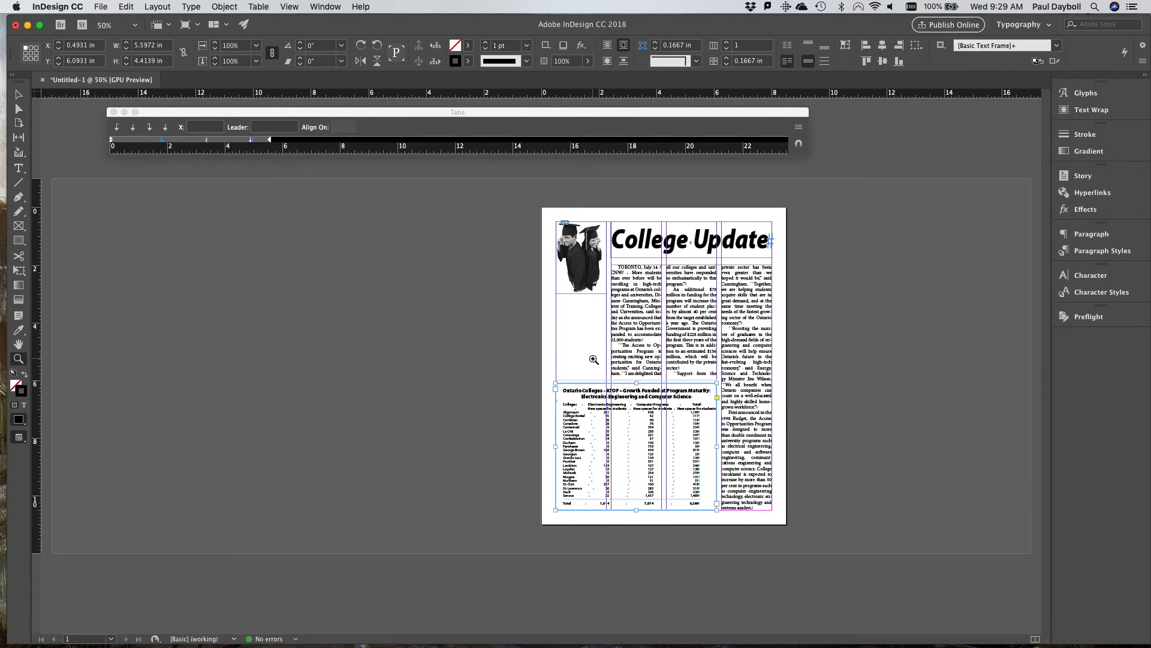
pyautogui.click(18, 183)
pyautogui.press('super+space')
pyautogui.moveTo(564, 288); pyautogui.dragTo(595, 302)
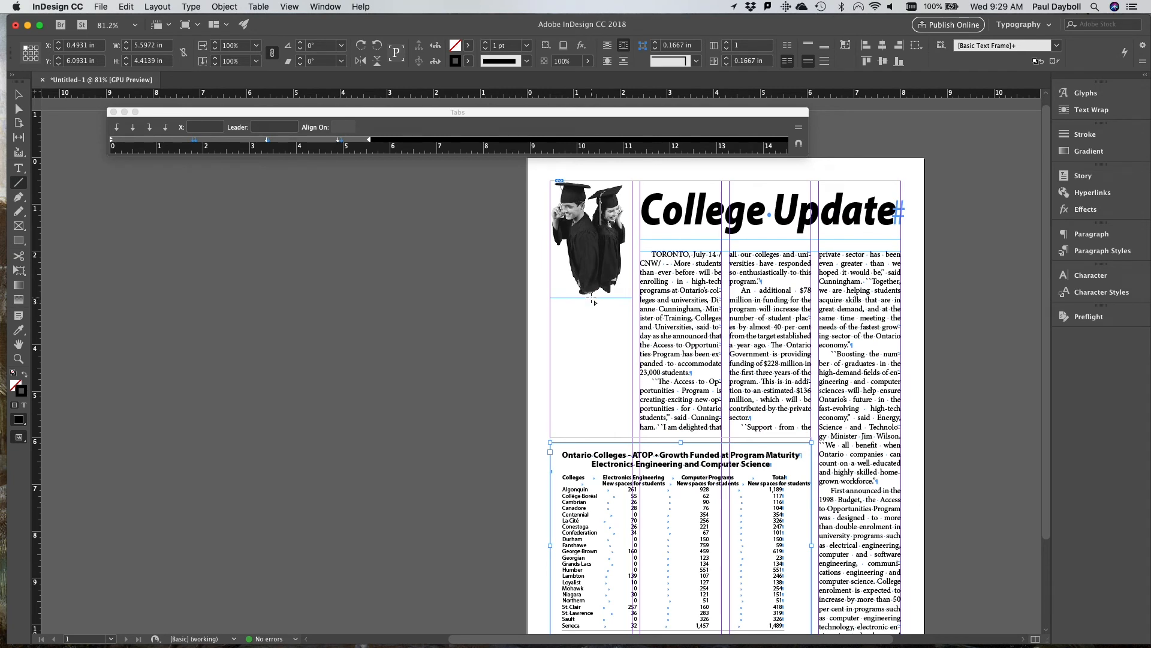
pyautogui.moveTo(591, 299); pyautogui.dragTo(611, 438)
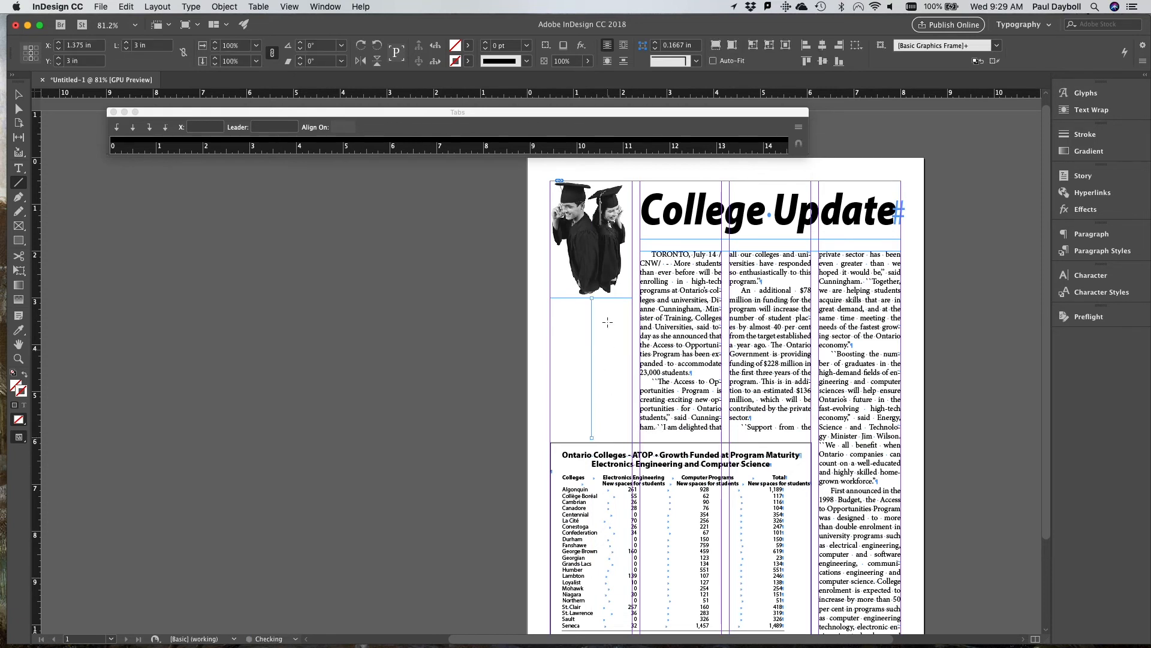
# Step: Give the vertical line a 20 pt stroke weight and the Straight Hash stroke type
pyautogui.click(526, 46)
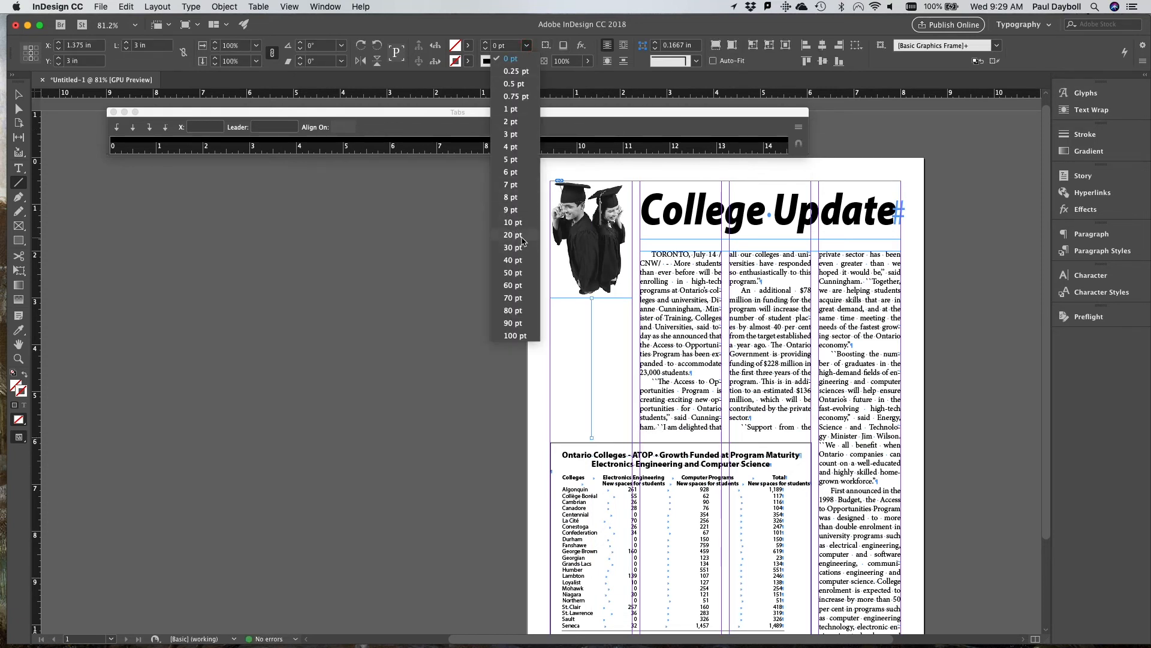
pyautogui.click(512, 235)
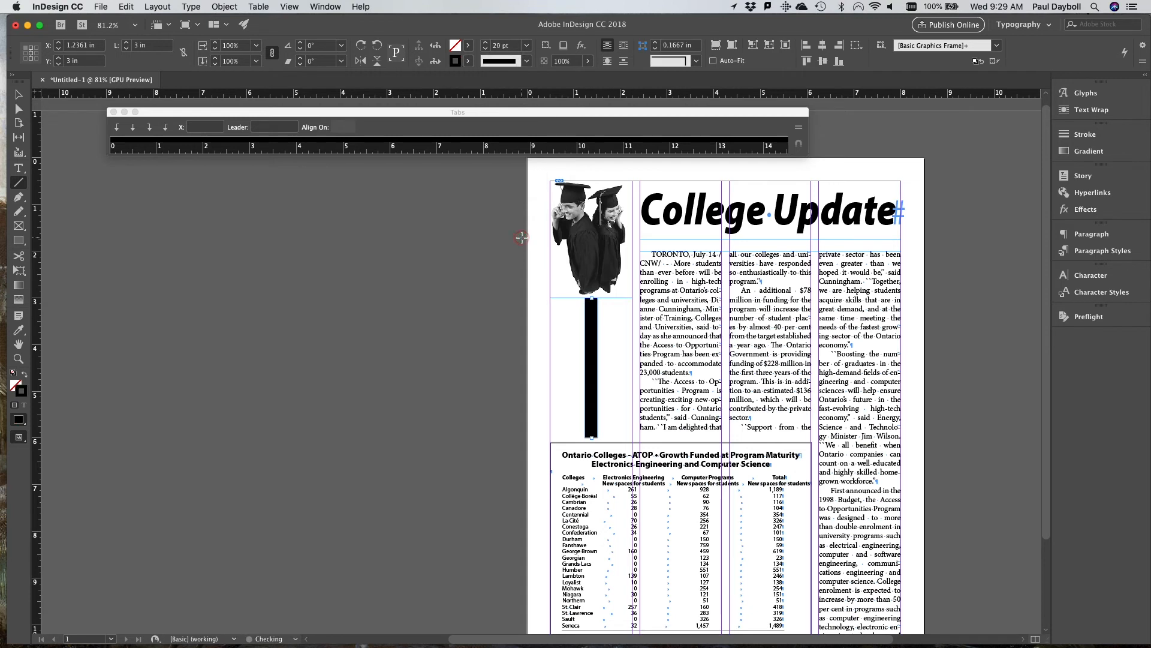
pyautogui.click(527, 61)
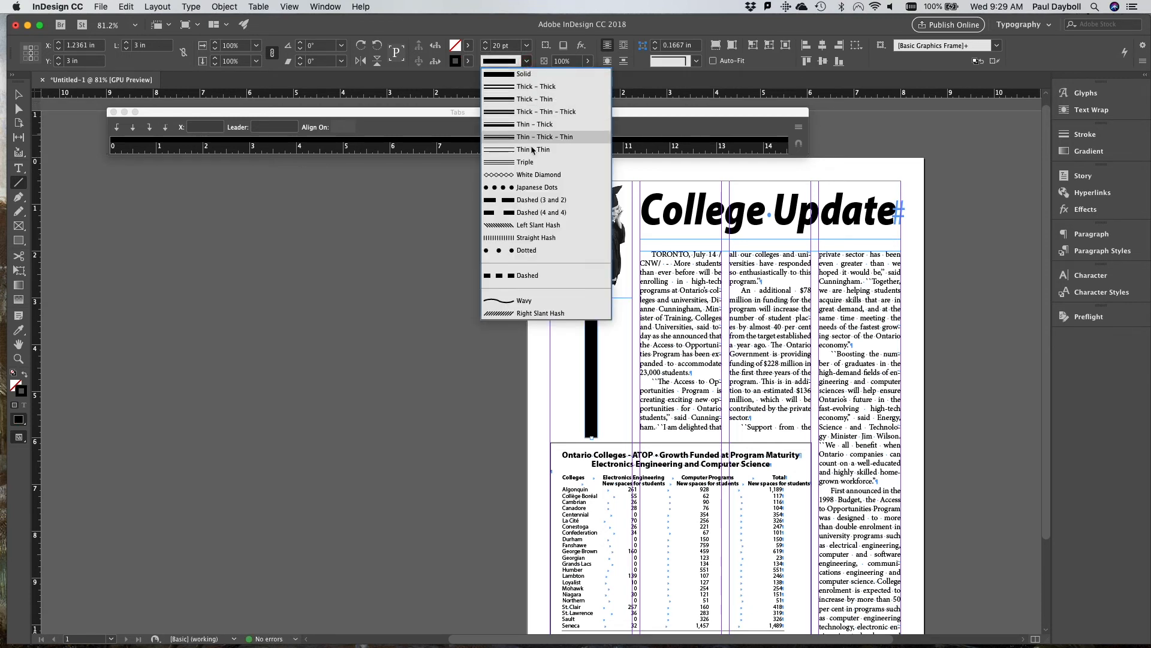
pyautogui.click(530, 237)
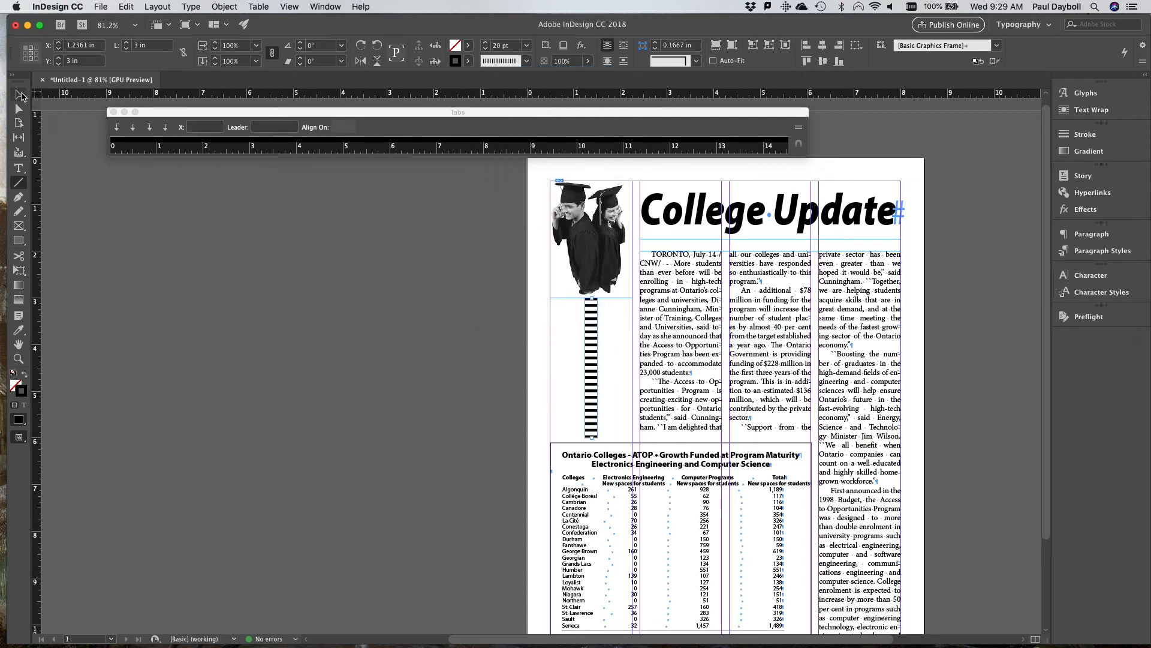
# Step: Switch to the Advanced workspace and show the color swatches for the selected vertical line
pyautogui.click(18, 94)
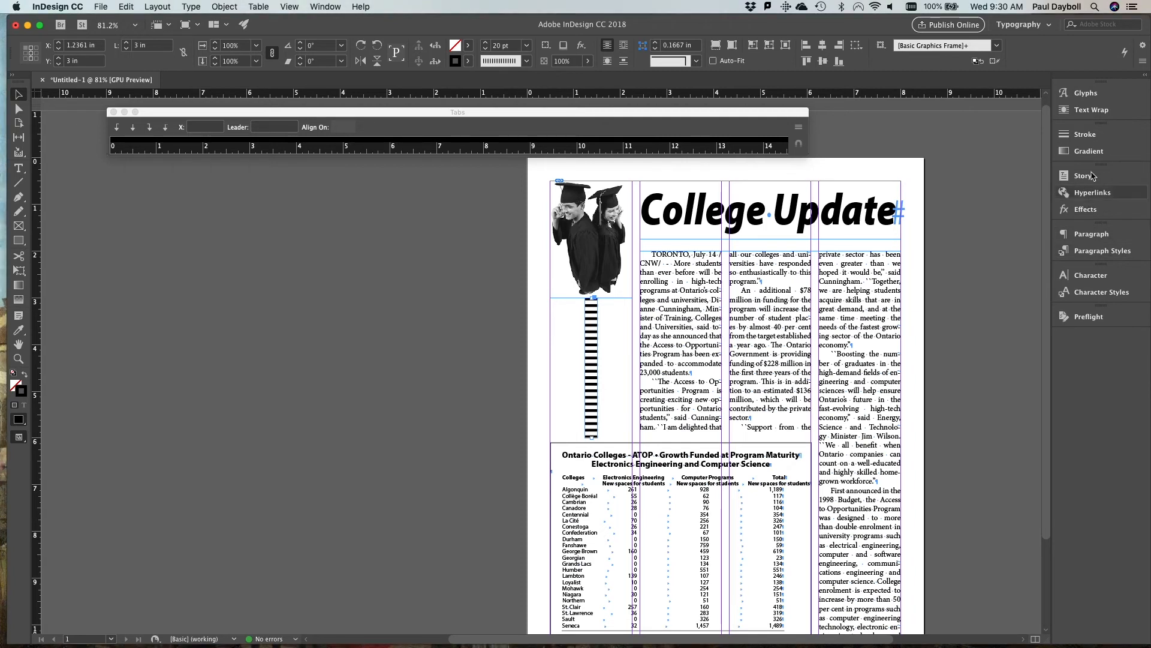
pyautogui.click(1035, 25)
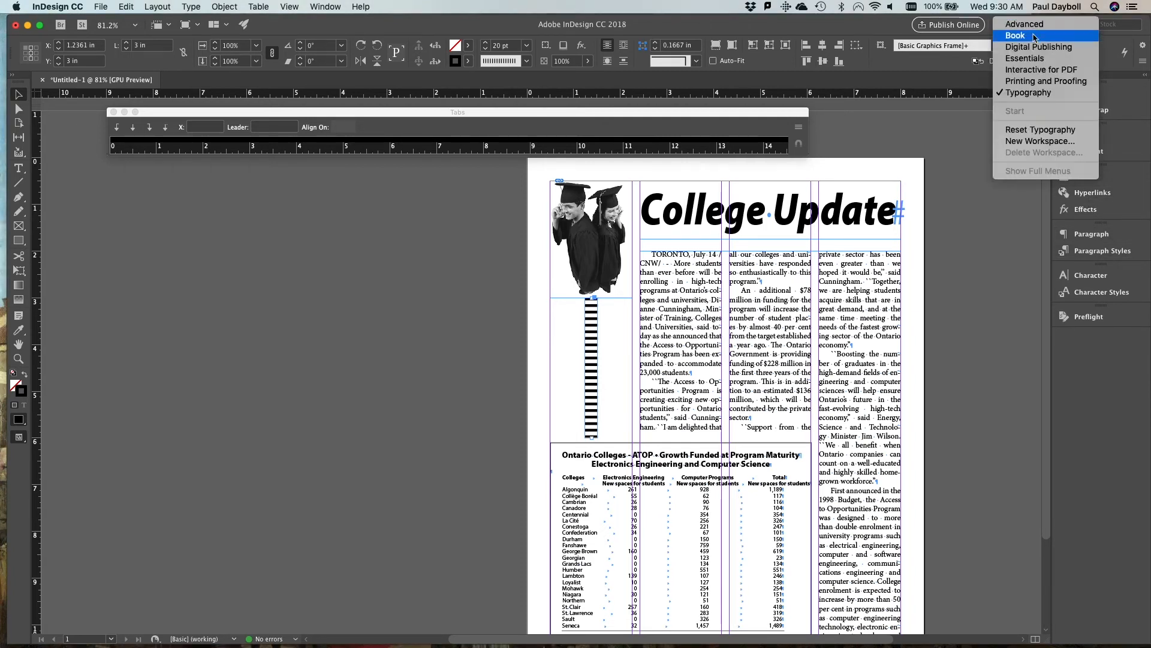
pyautogui.click(1024, 23)
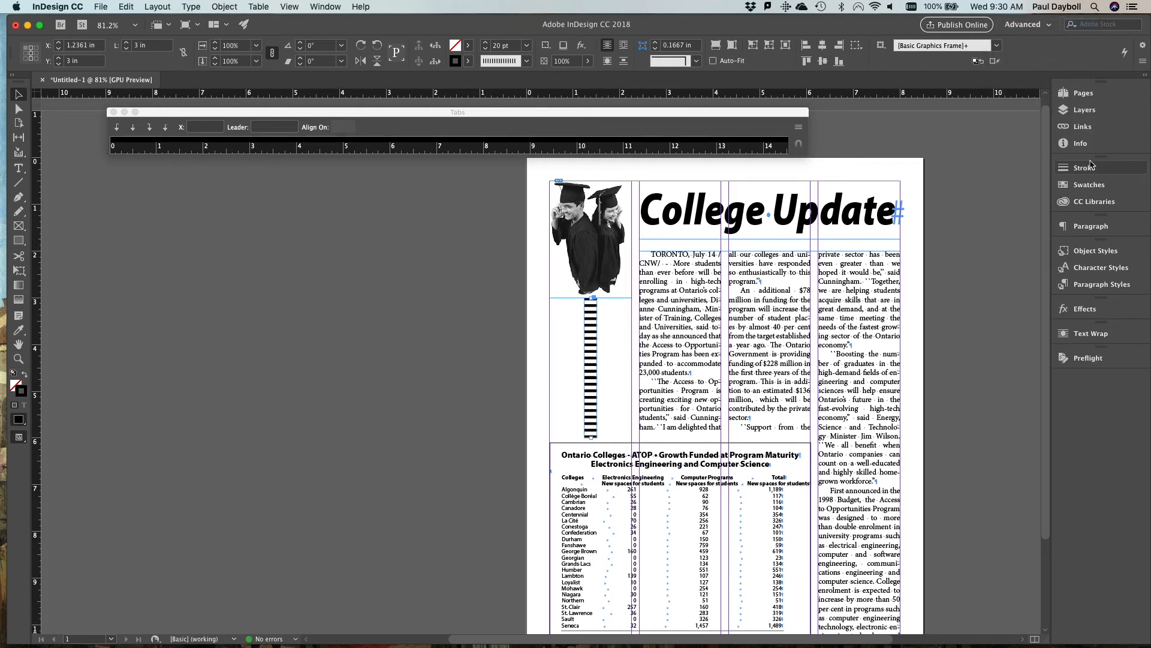
pyautogui.click(1089, 186)
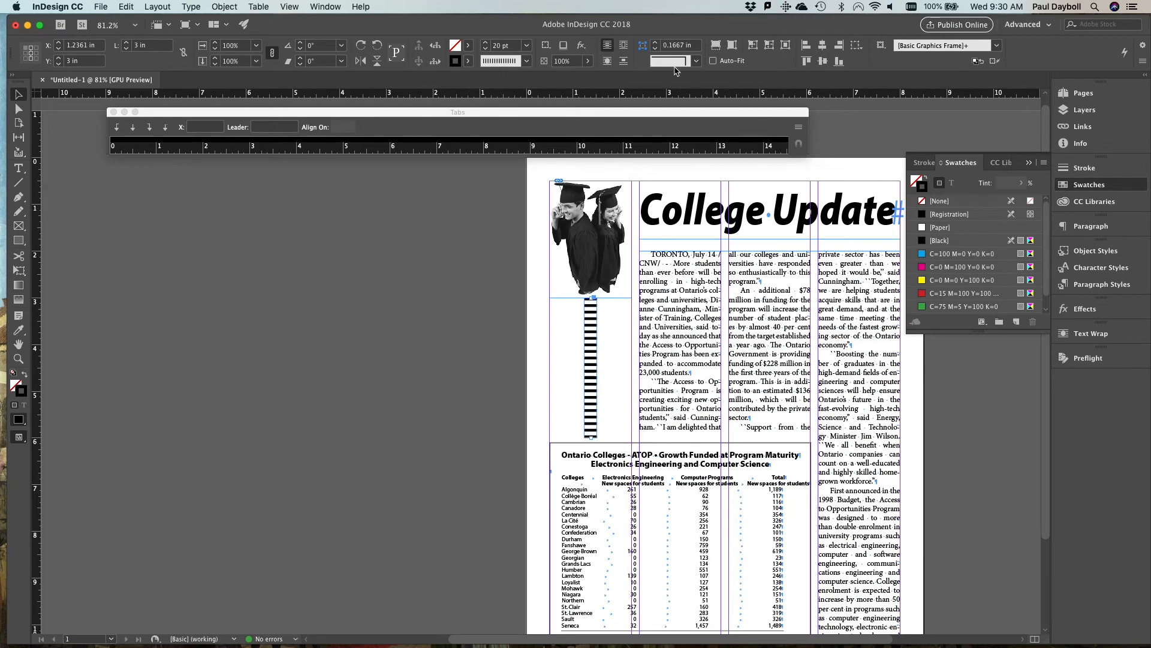
pyautogui.click(313, 4)
pyautogui.click(314, 4)
pyautogui.click(313, 5)
pyautogui.click(320, 4)
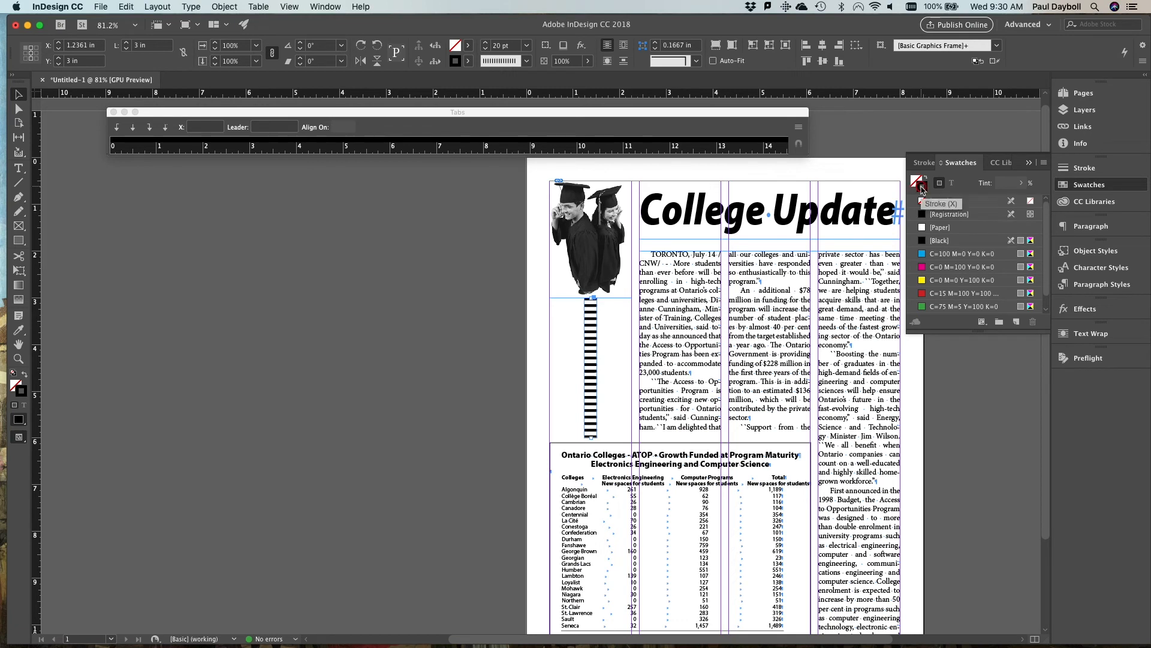
# Step: Color the hashed vertical line's stroke Black with a 40% tint
pyautogui.click(1023, 184)
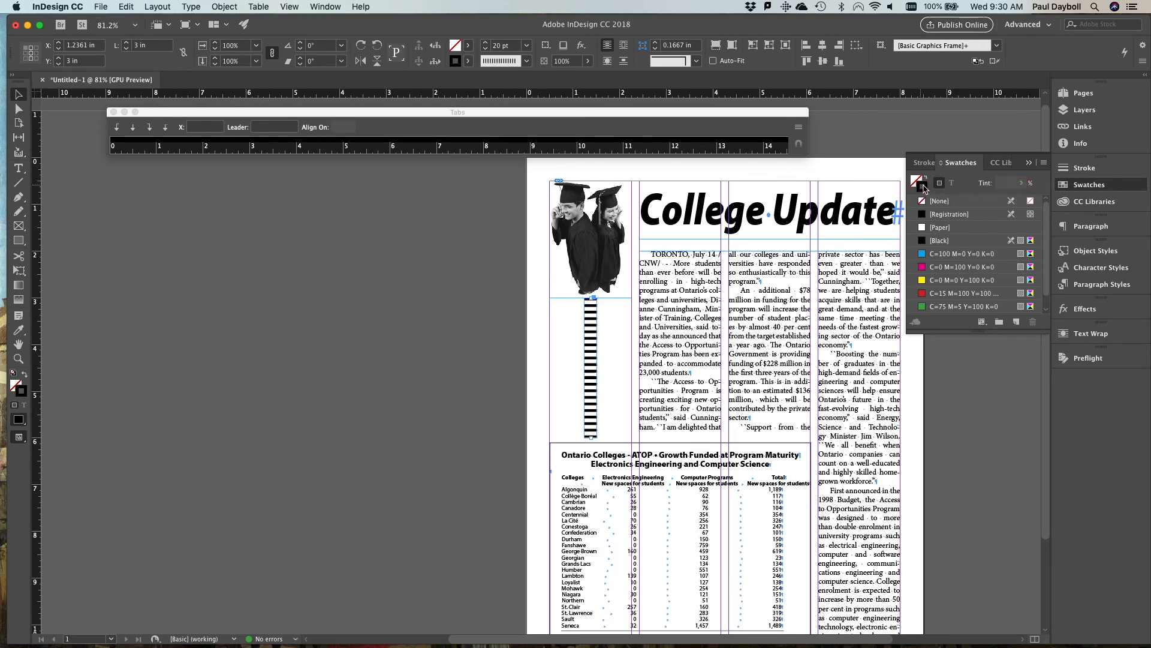
pyautogui.click(933, 242)
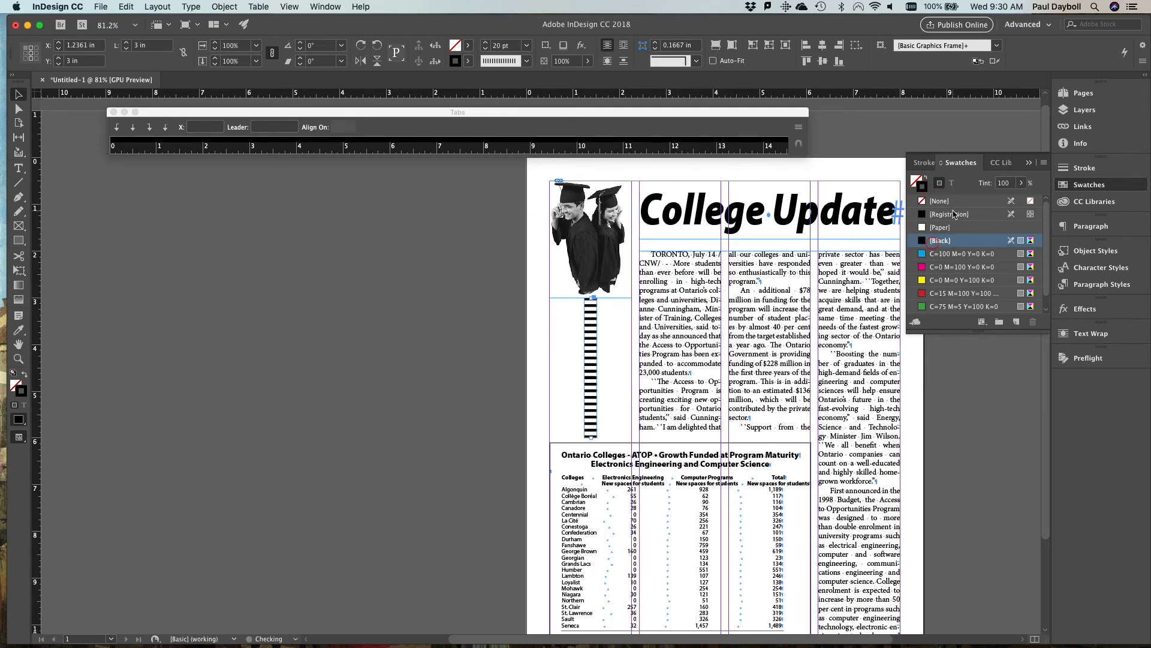
pyautogui.click(1022, 183)
pyautogui.moveTo(1011, 200); pyautogui.dragTo(985, 206)
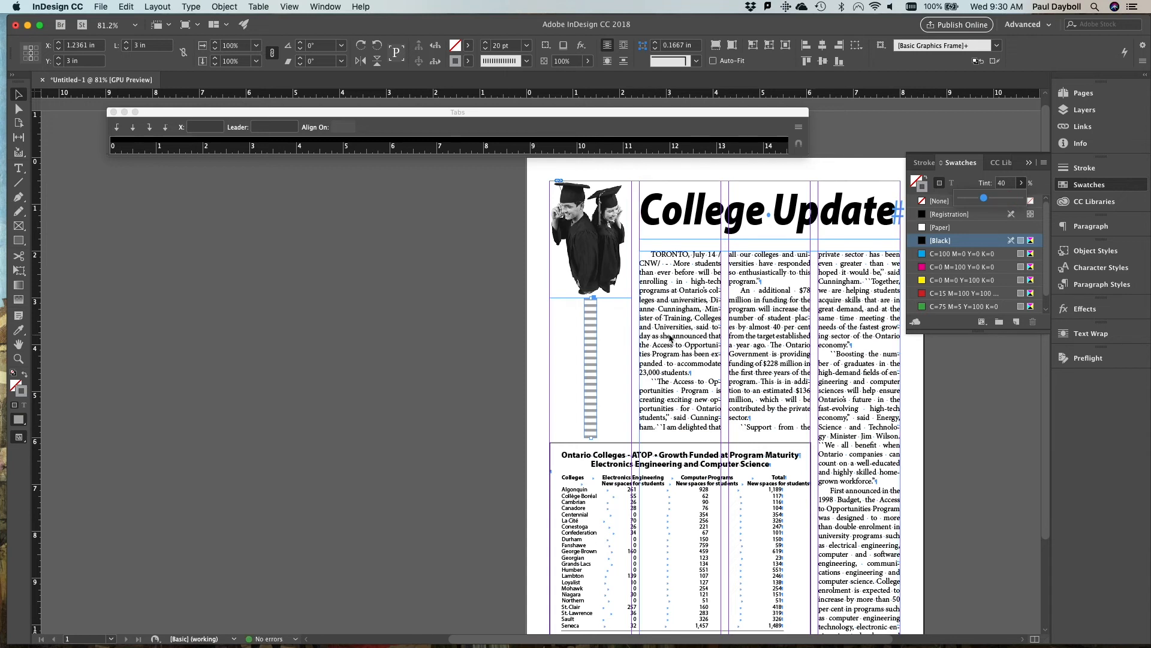
pyautogui.click(19, 97)
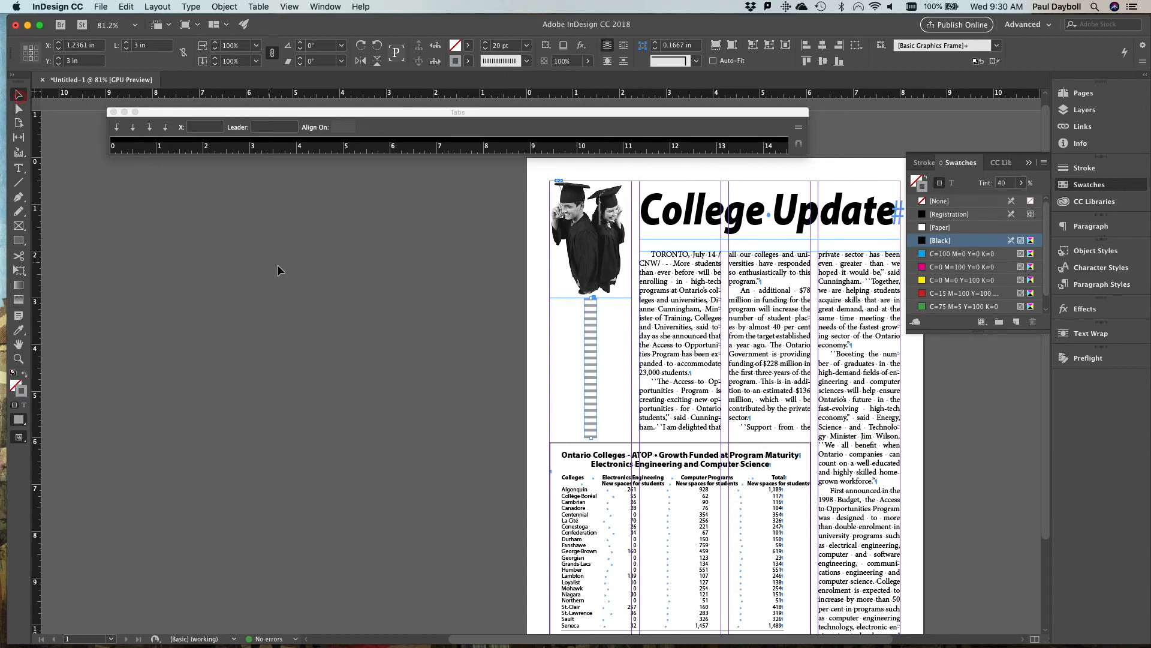
# Step: Close the Tabs panel, fit the whole page in the window and preview it without guides or frame edges
pyautogui.click(285, 267)
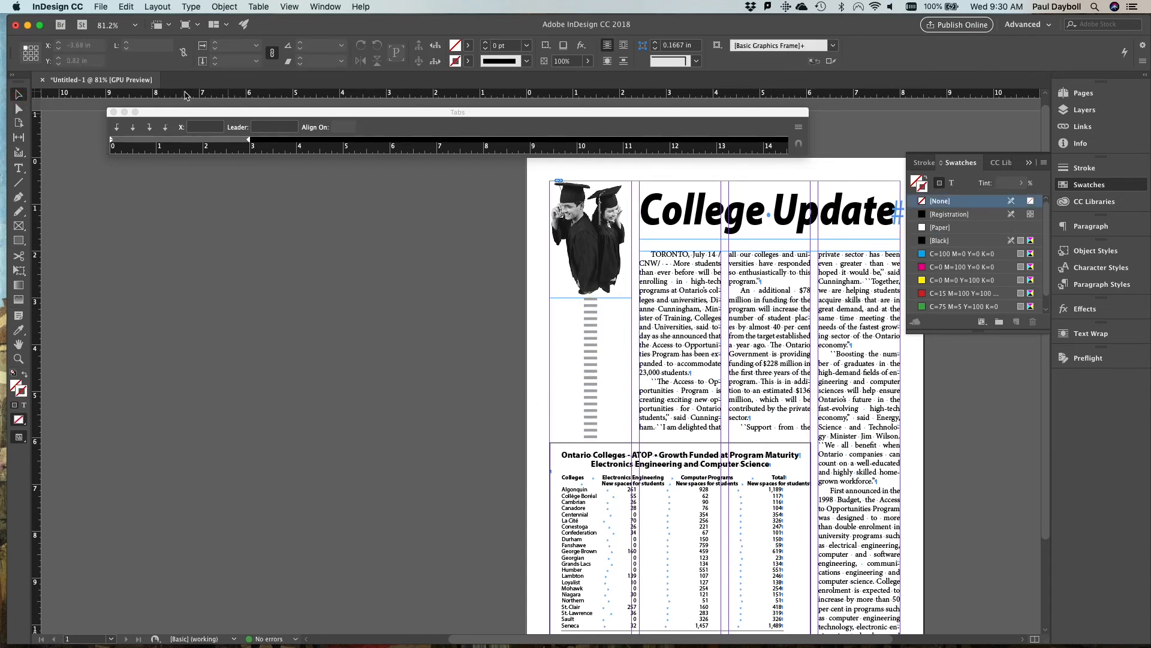
pyautogui.click(113, 112)
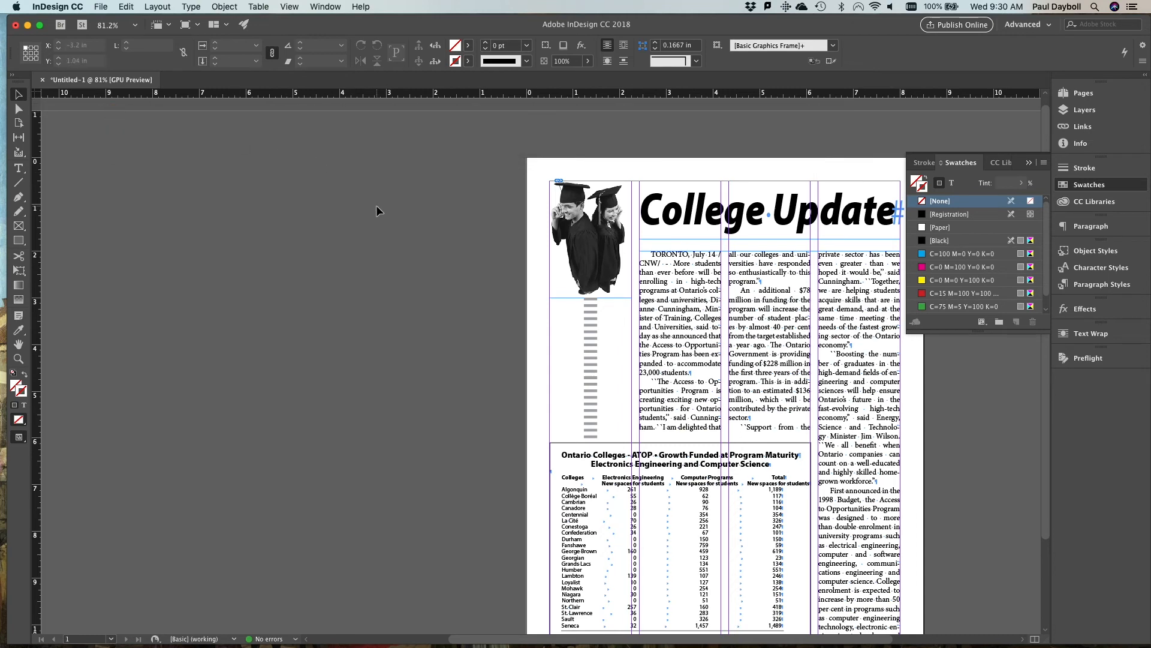
pyautogui.press('super+0')
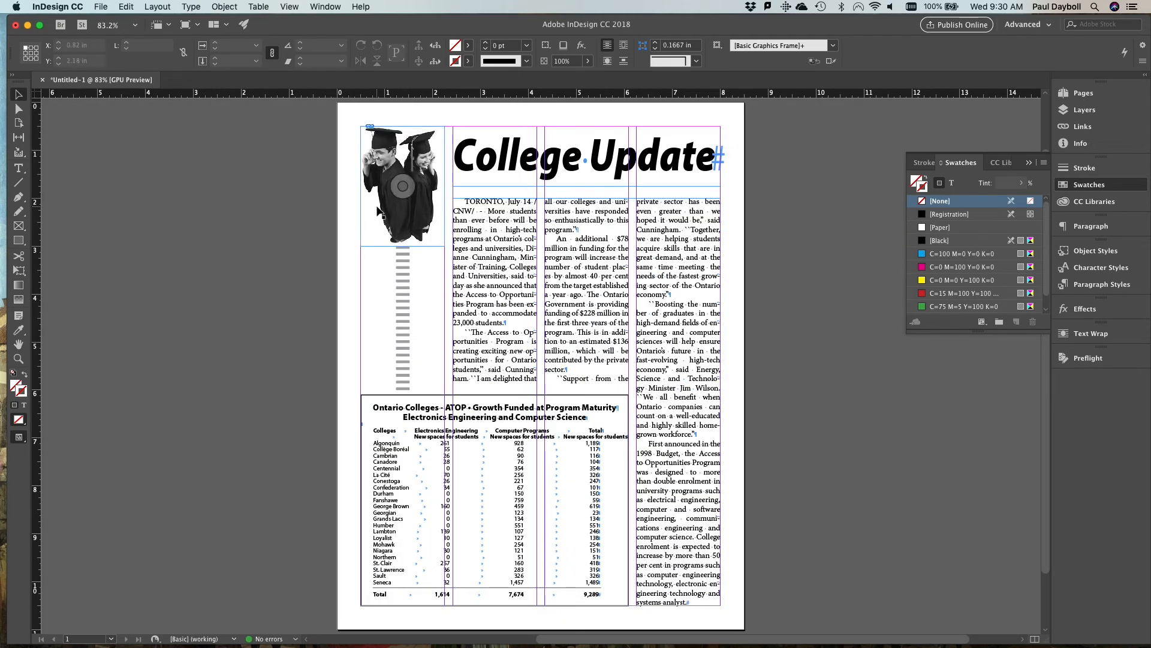
pyautogui.press('w')
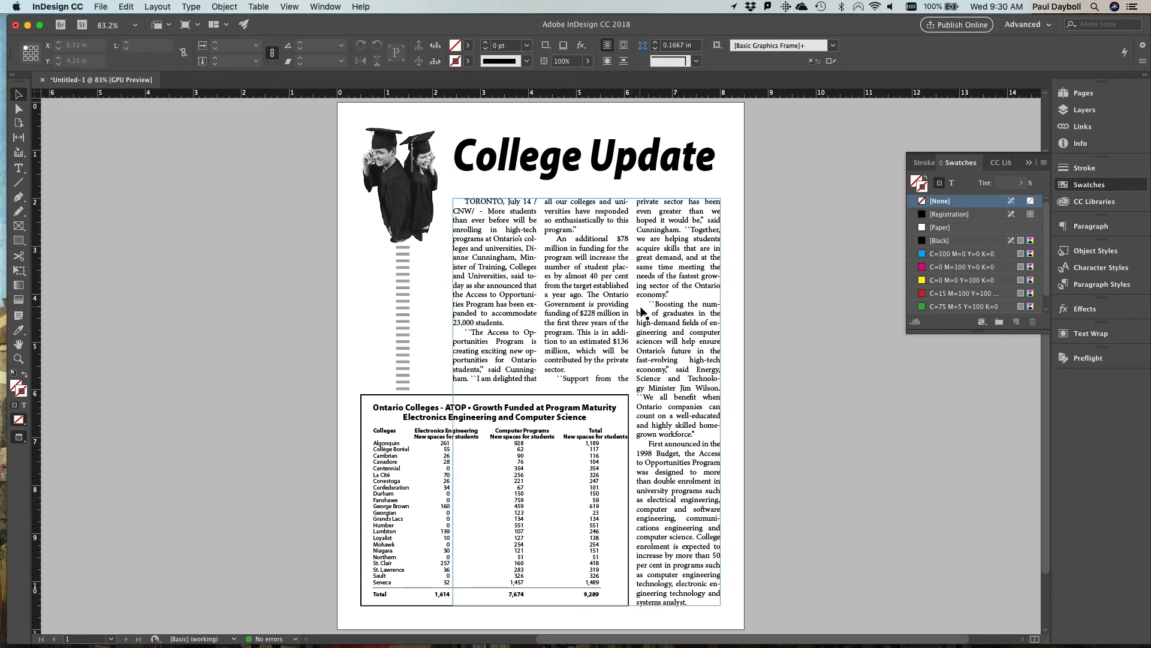
# Step: Extend the three-column body text frame upward to Y 1.75 in, making it 8.75 in high, and leave preview mode
pyautogui.click(623, 281)
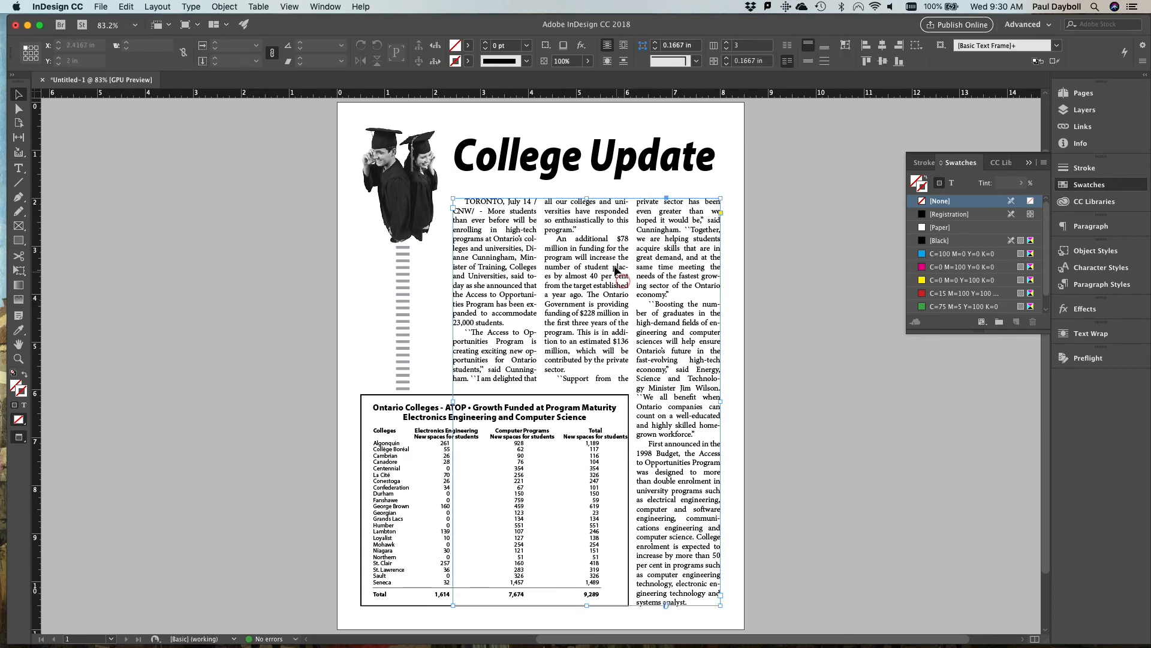
pyautogui.moveTo(585, 196); pyautogui.dragTo(585, 183)
pyautogui.moveTo(585, 185); pyautogui.dragTo(585, 186)
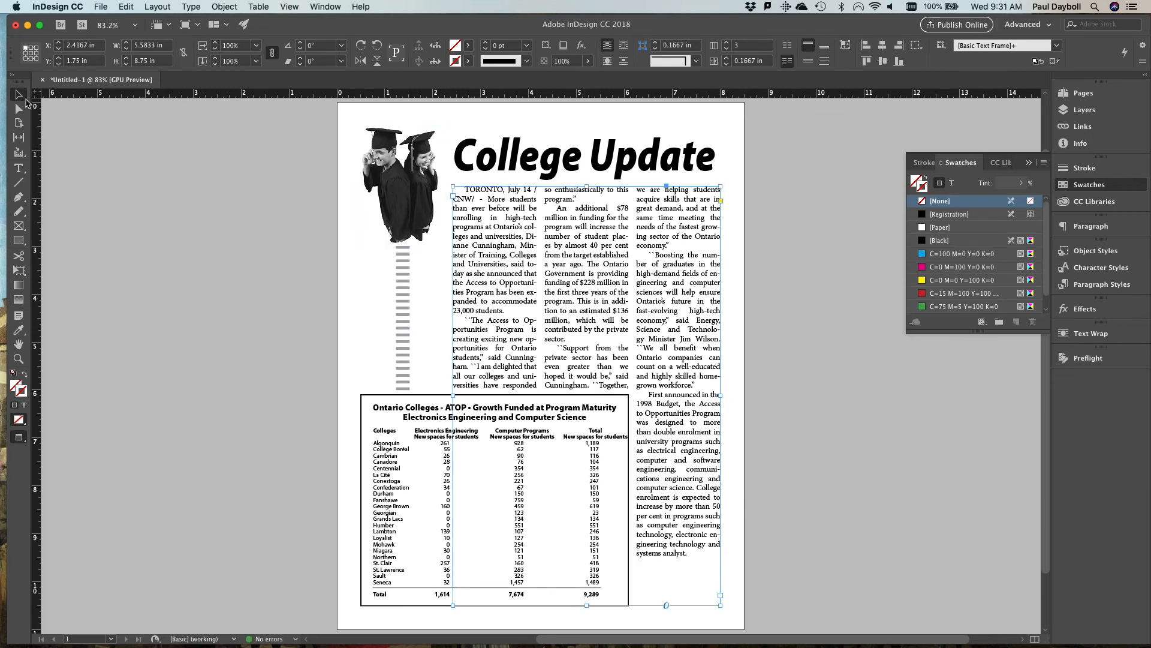
pyautogui.click(153, 181)
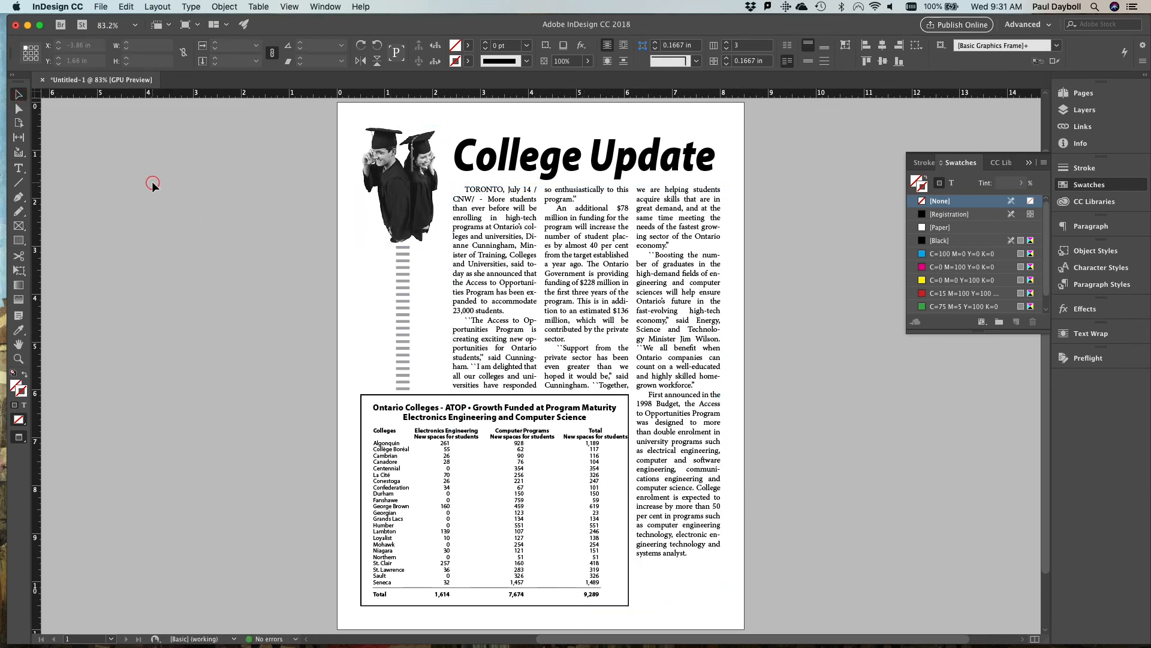
pyautogui.press('w')
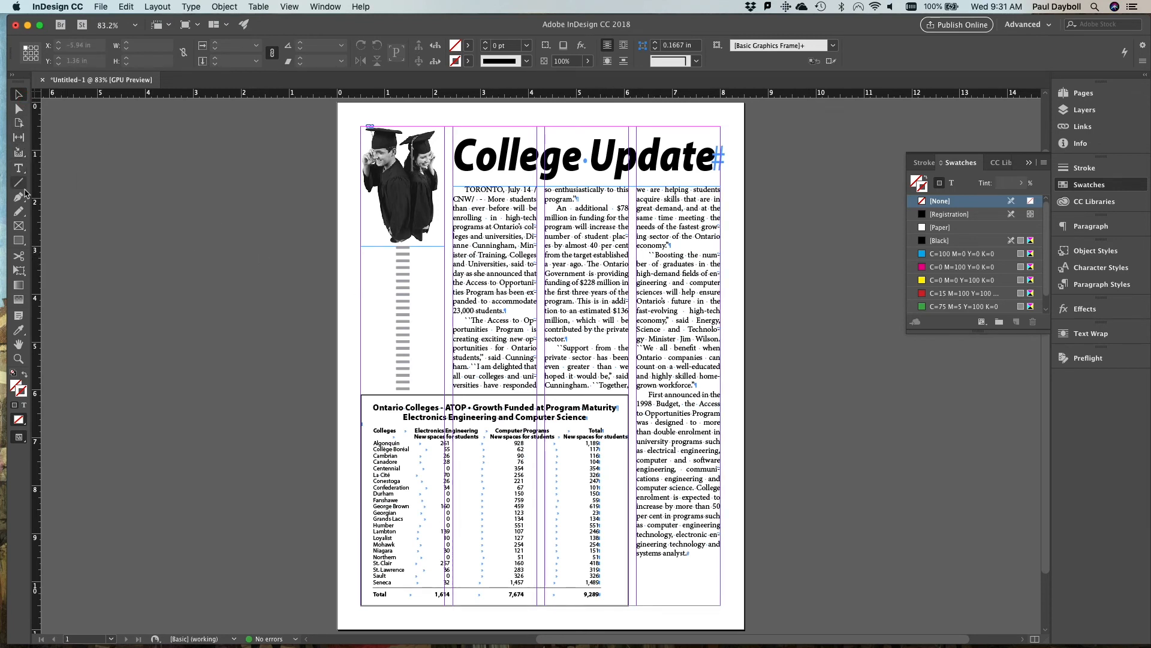
# Step: Draw an empty graphic frame 1.75 in wide and 1.25 in high, straddling the gutter between the last two text columns
pyautogui.click(18, 226)
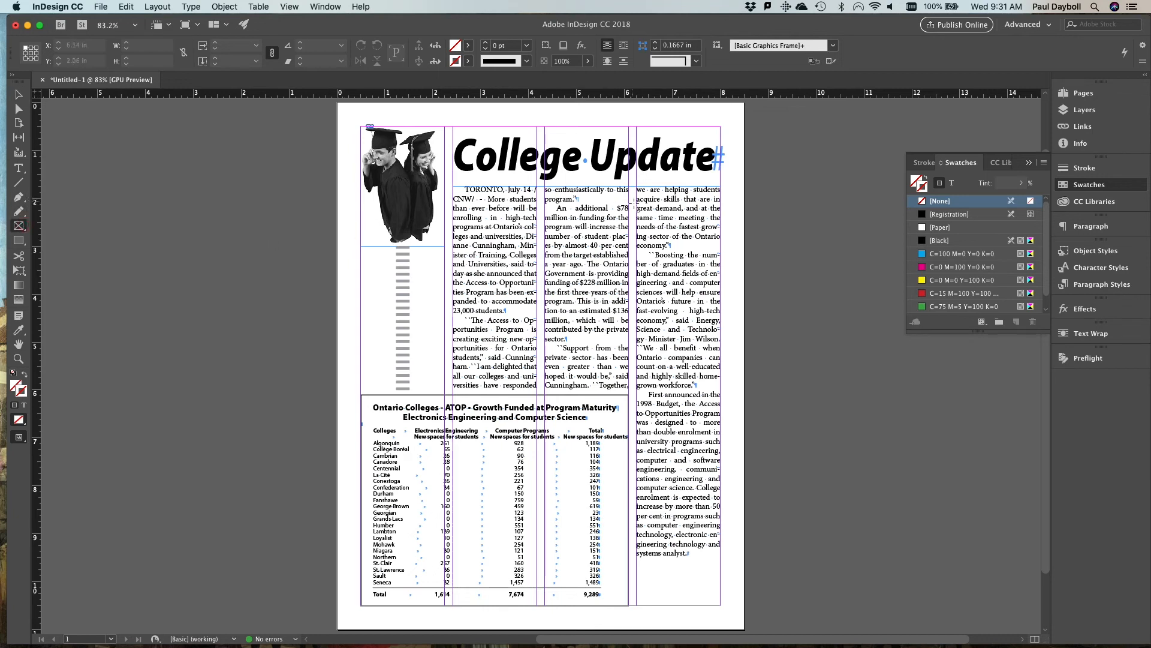
pyautogui.moveTo(605, 223); pyautogui.dragTo(673, 300)
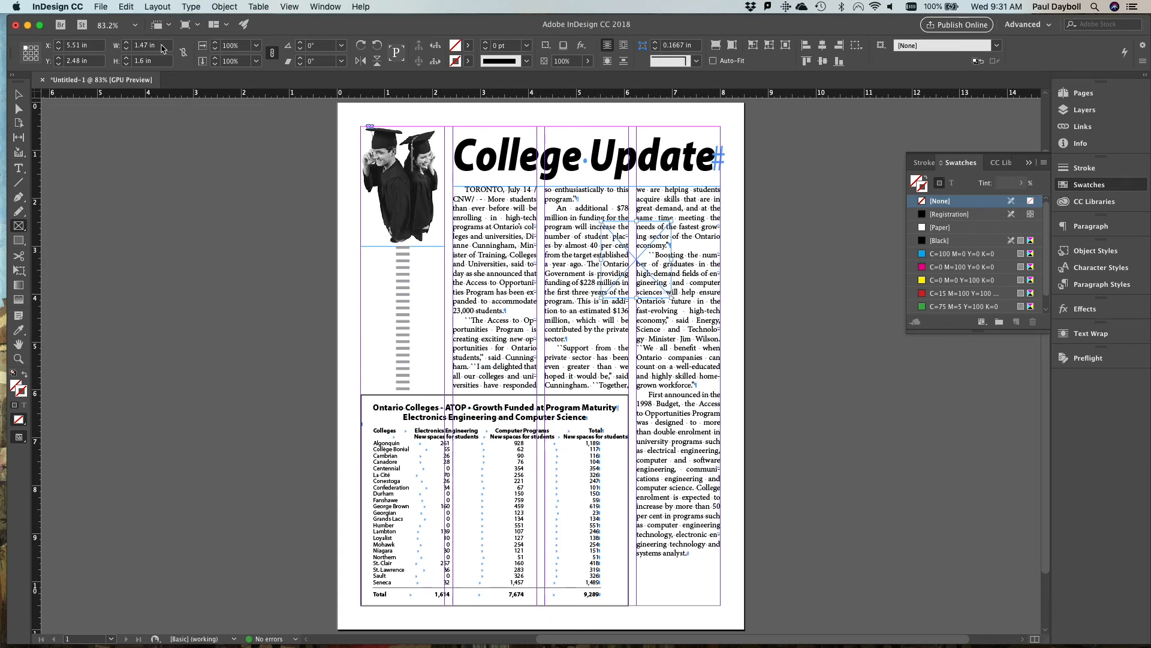
pyautogui.click(120, 45)
pyautogui.write('1.75')
pyautogui.press('Tab')
pyautogui.write('1')
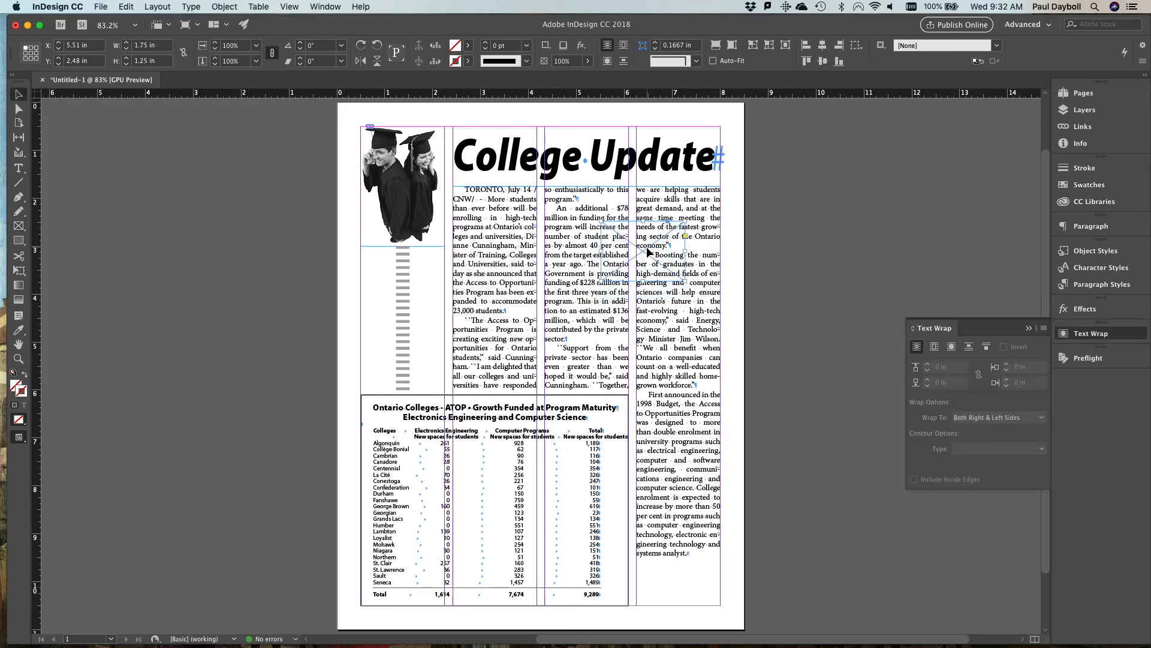
pyautogui.moveTo(647, 248); pyautogui.dragTo(640, 259)
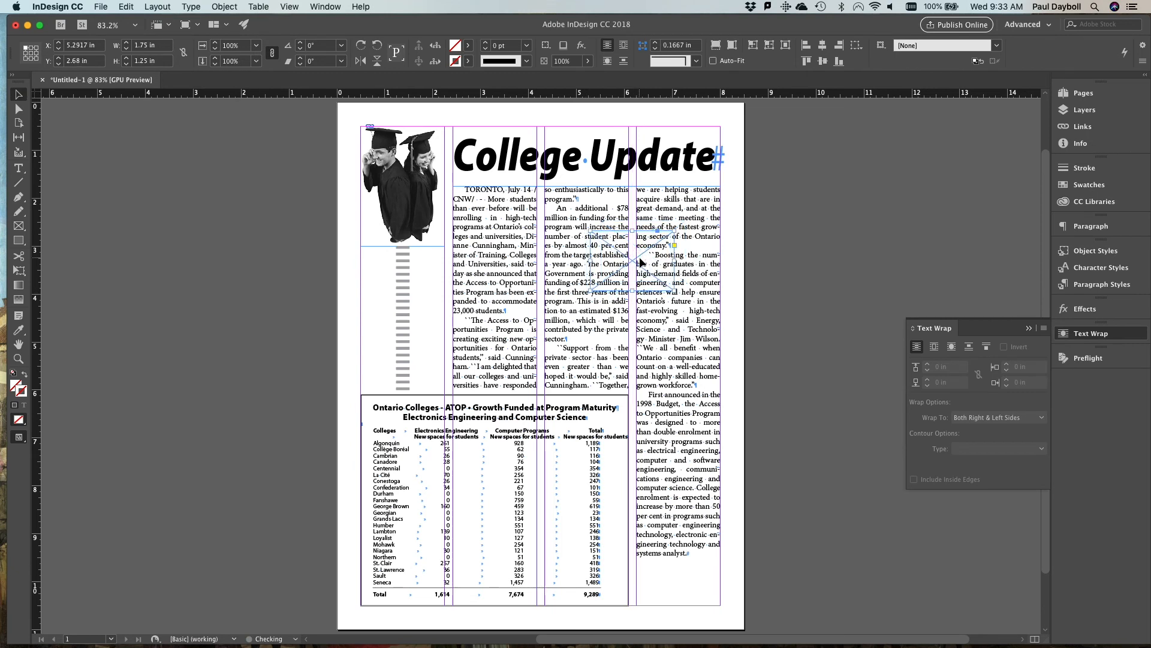
# Step: Place the image Small Grad Hat.psd in the new graphic frame
pyautogui.click(127, 6)
pyautogui.moveTo(100, 6)
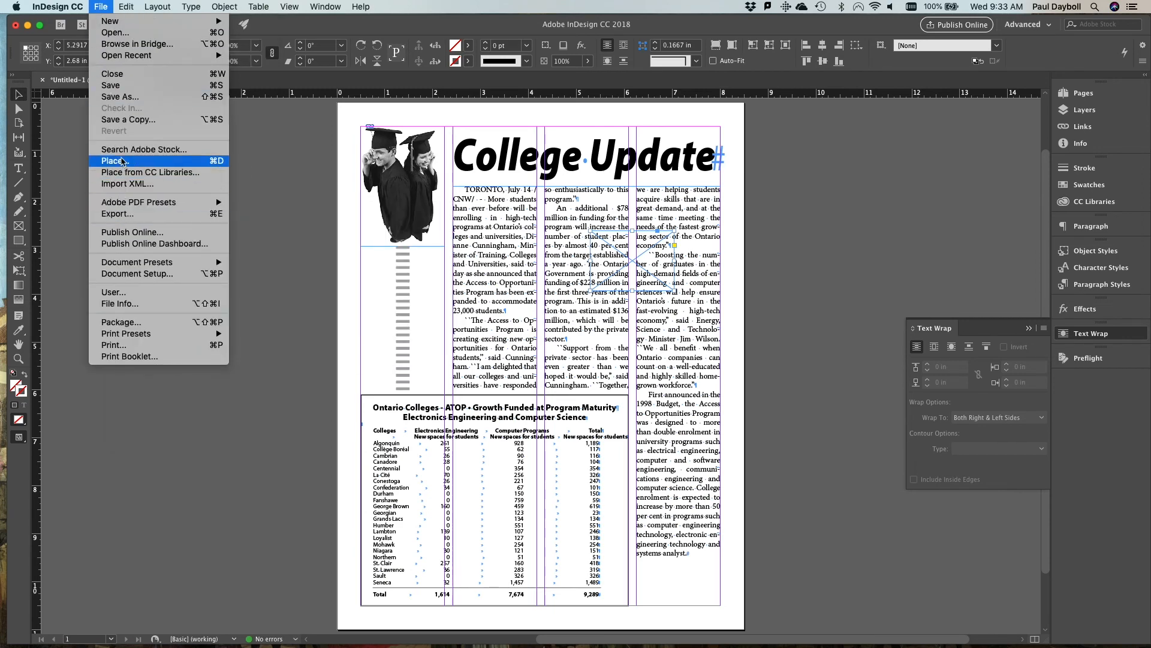
pyautogui.click(115, 161)
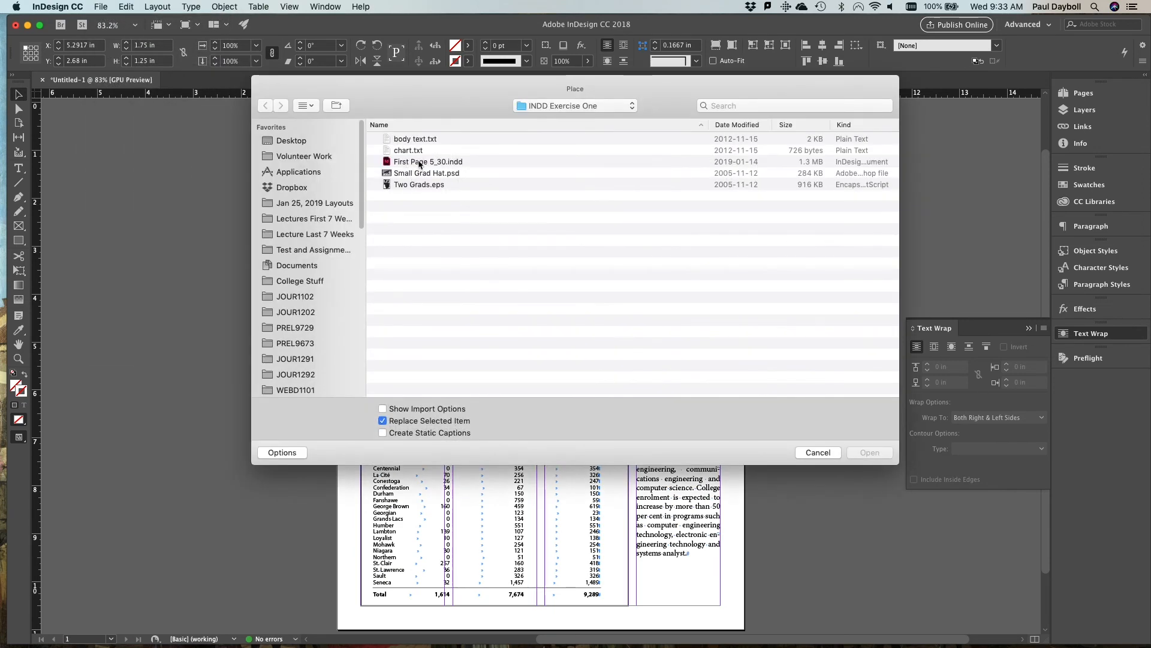
pyautogui.doubleClick(419, 173)
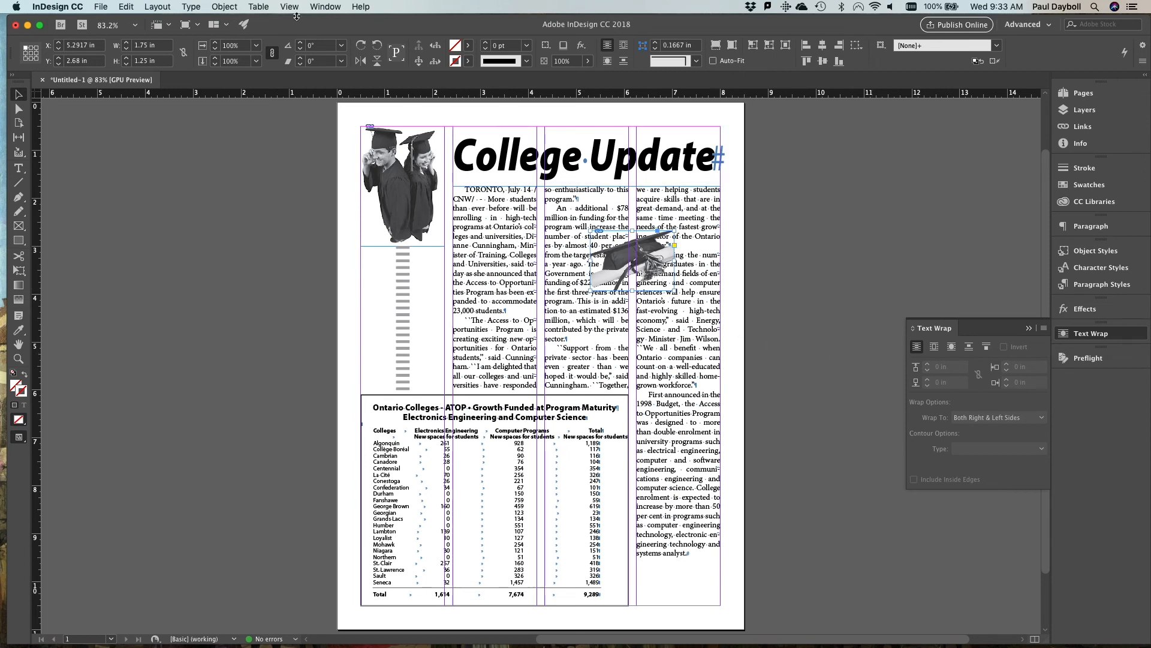
# Step: Check the clipping path options of the placed graduation hat image, with the preview on the page
pyautogui.click(224, 6)
pyautogui.click(224, 110)
pyautogui.click(227, 6)
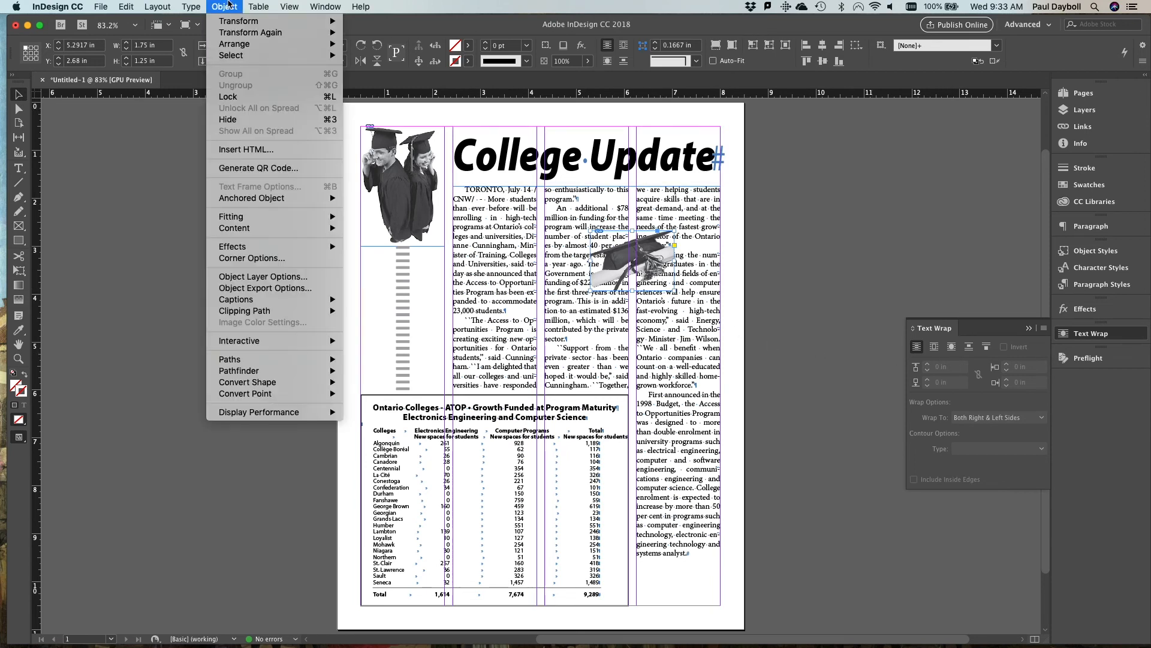
pyautogui.click(233, 69)
pyautogui.click(237, 6)
pyautogui.moveTo(269, 311)
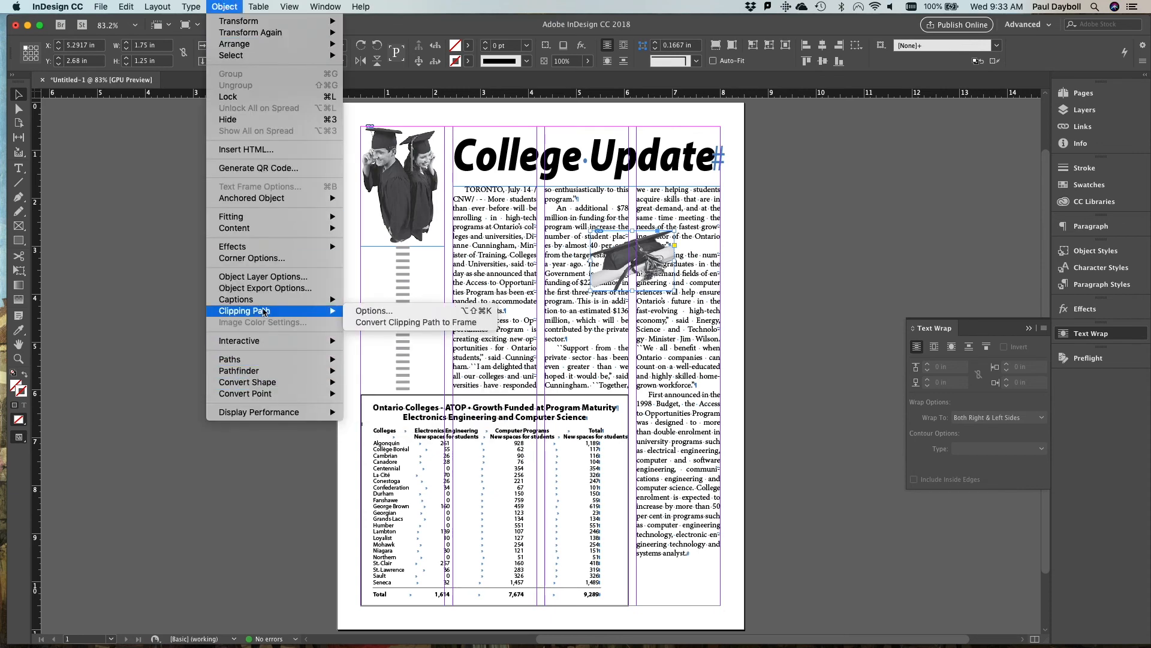
pyautogui.click(370, 311)
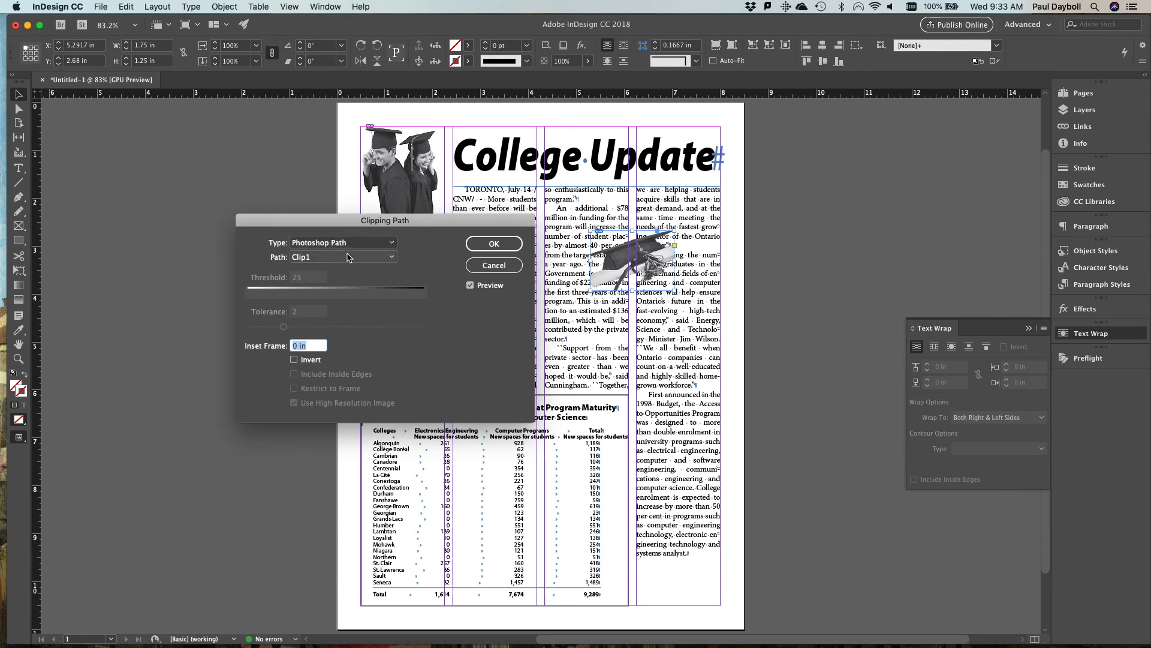
pyautogui.click(469, 287)
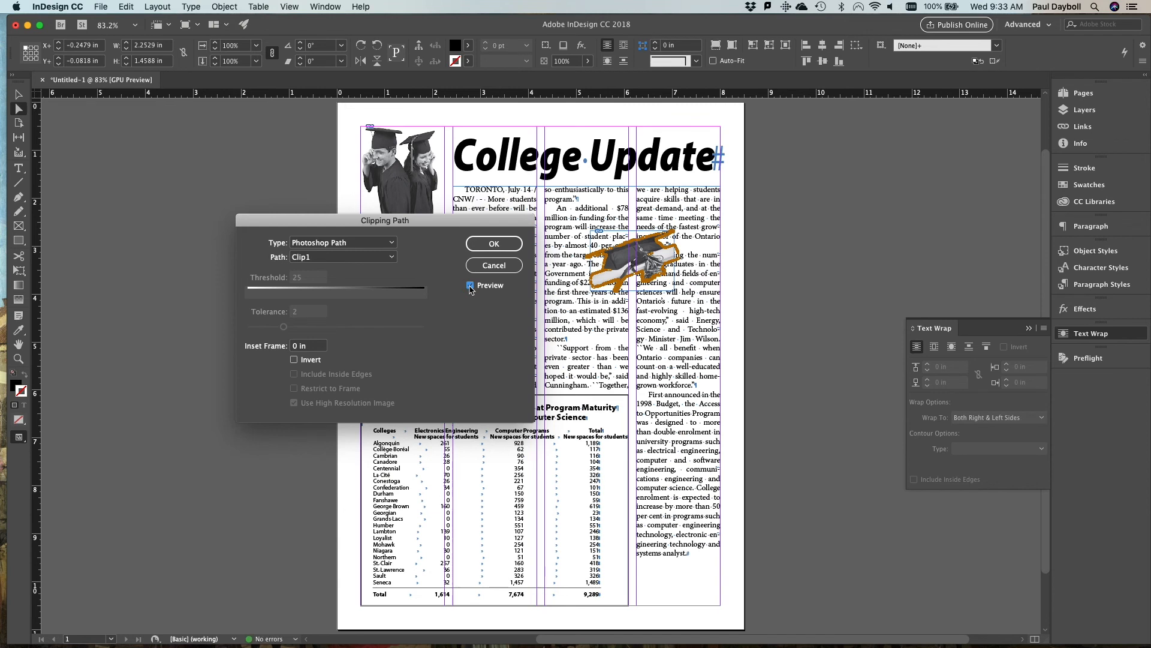
pyautogui.click(494, 266)
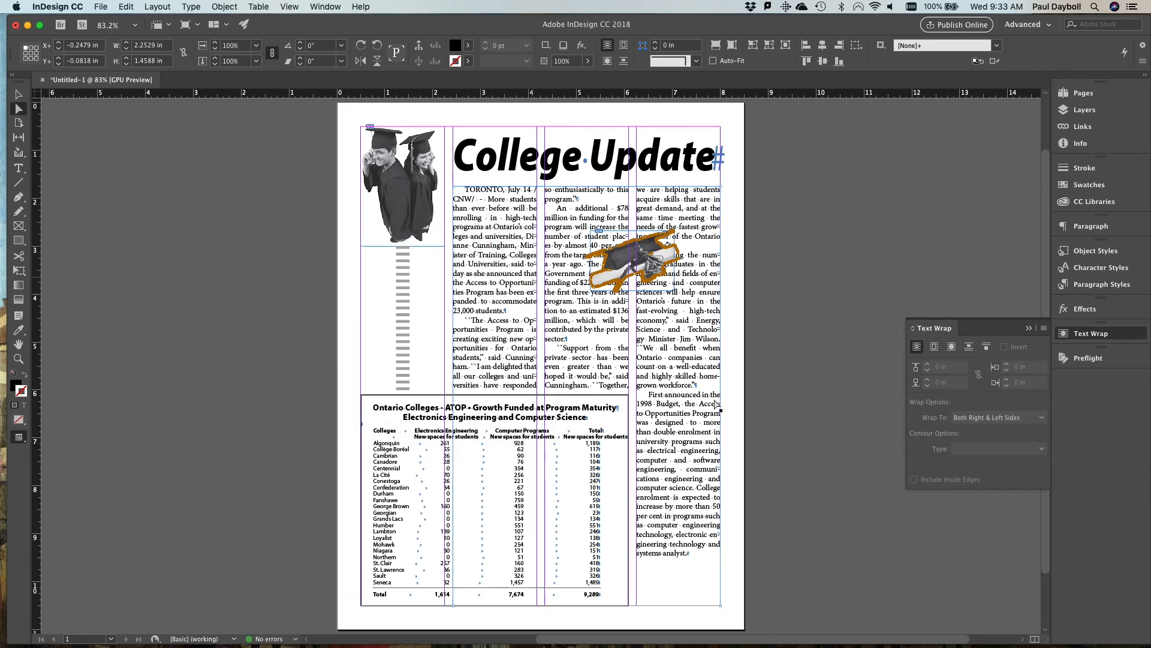
# Step: Wrap the body text around the hat's object shape with contour type Same as Clipping and a 0.0625 in offset
pyautogui.click(953, 348)
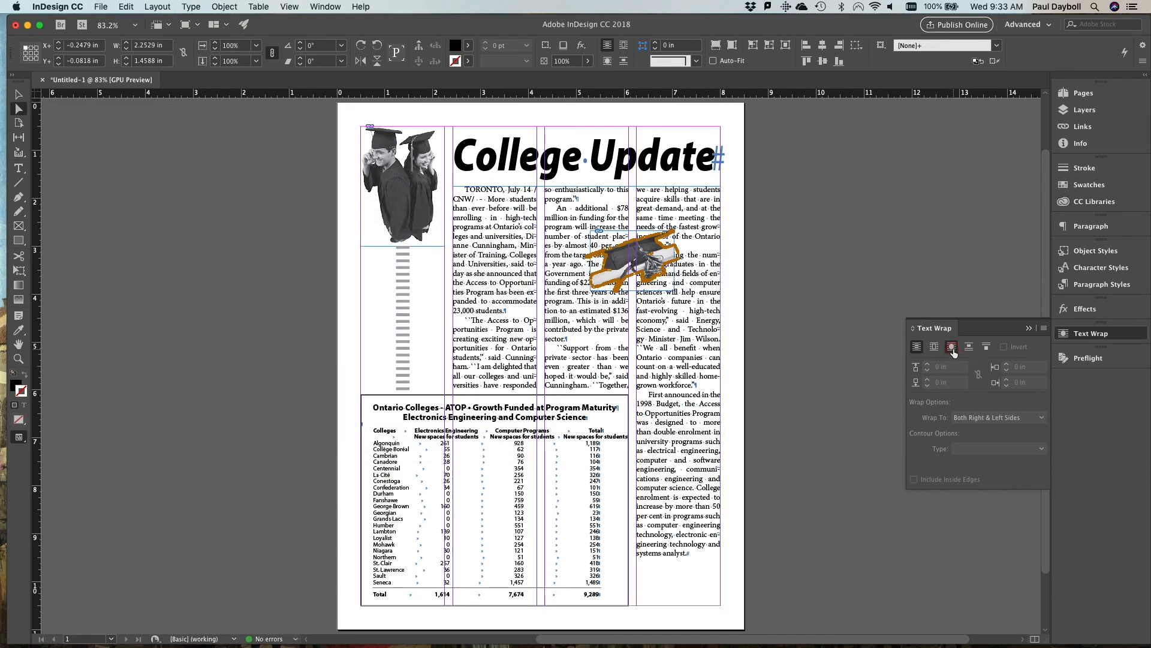
pyautogui.click(979, 450)
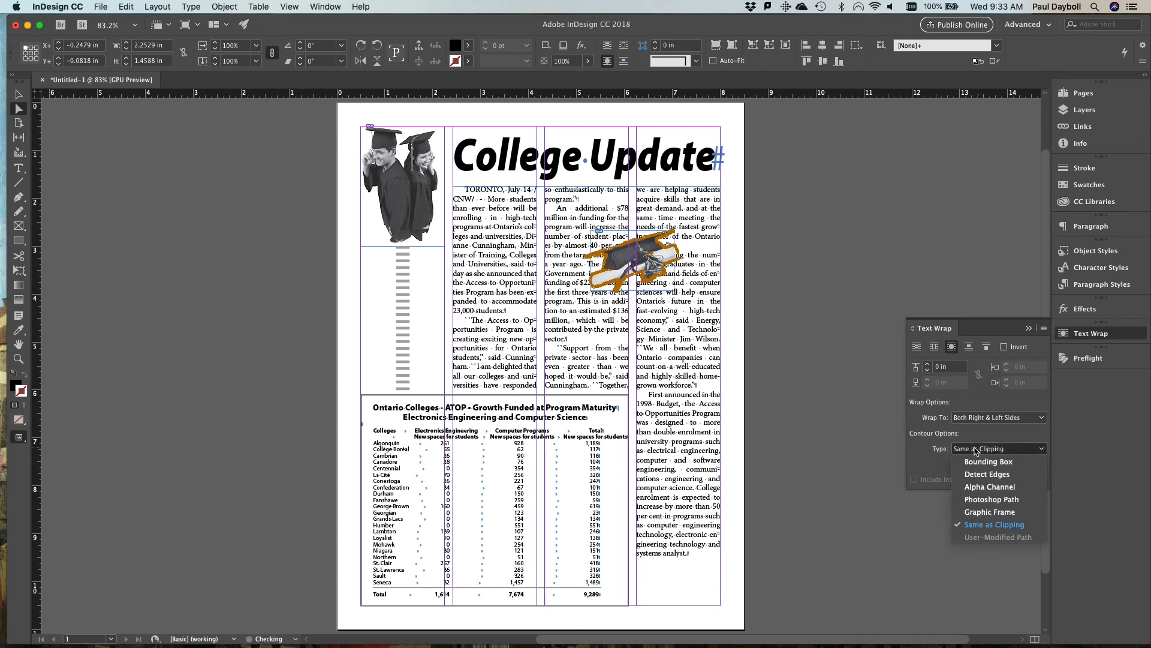
pyautogui.click(988, 527)
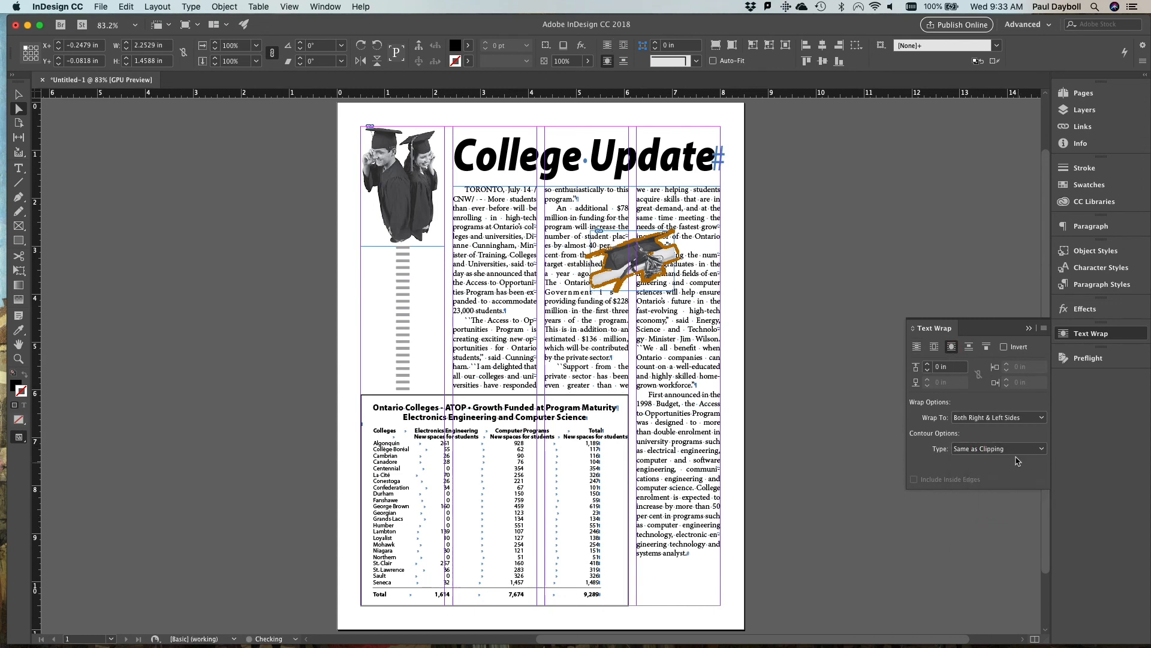
pyautogui.click(928, 367)
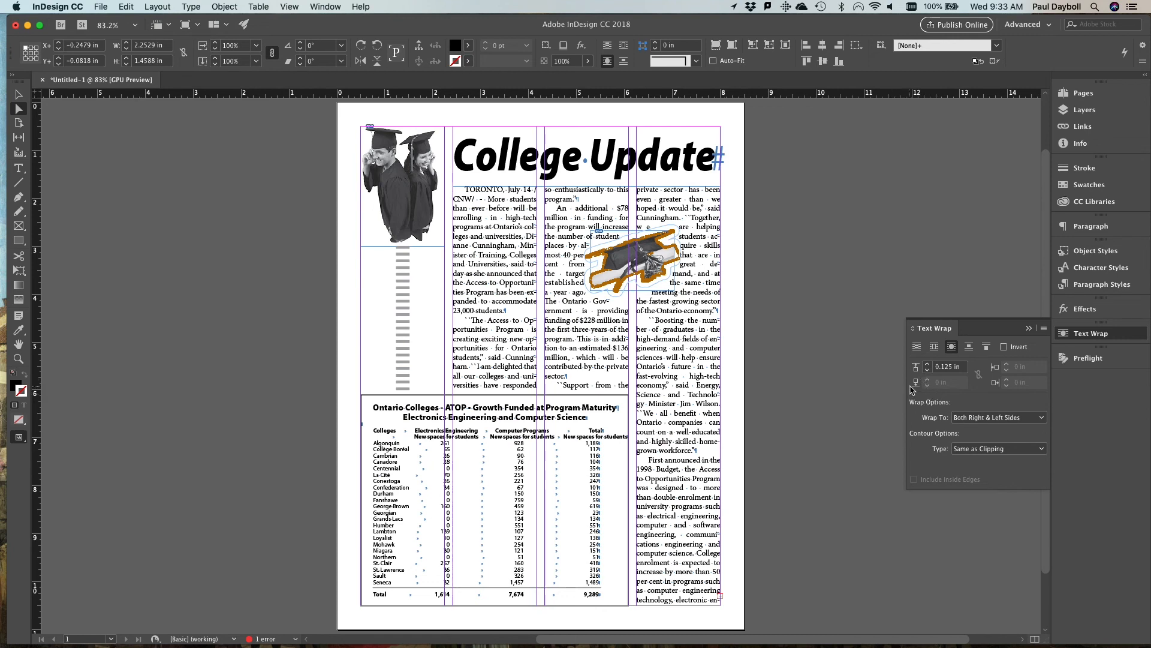
pyautogui.click(928, 372)
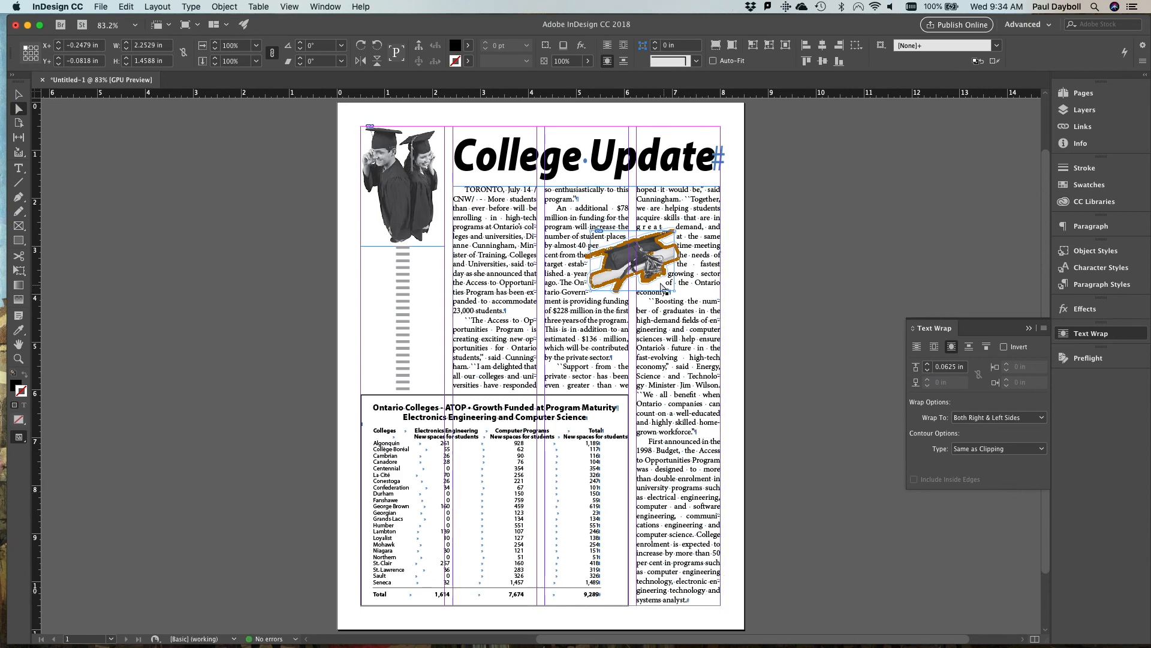
# Step: Move the hat image slightly down and to the left, to about X 5.22 in and Y 3 in
pyautogui.press('super+shift+a')
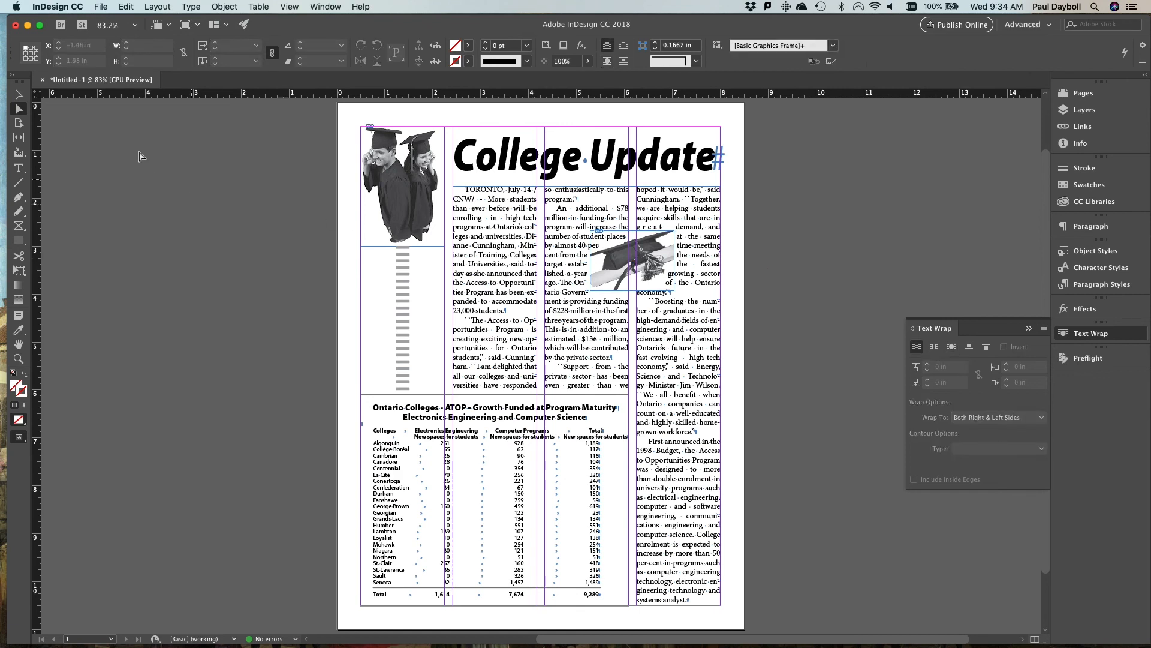
pyautogui.click(18, 94)
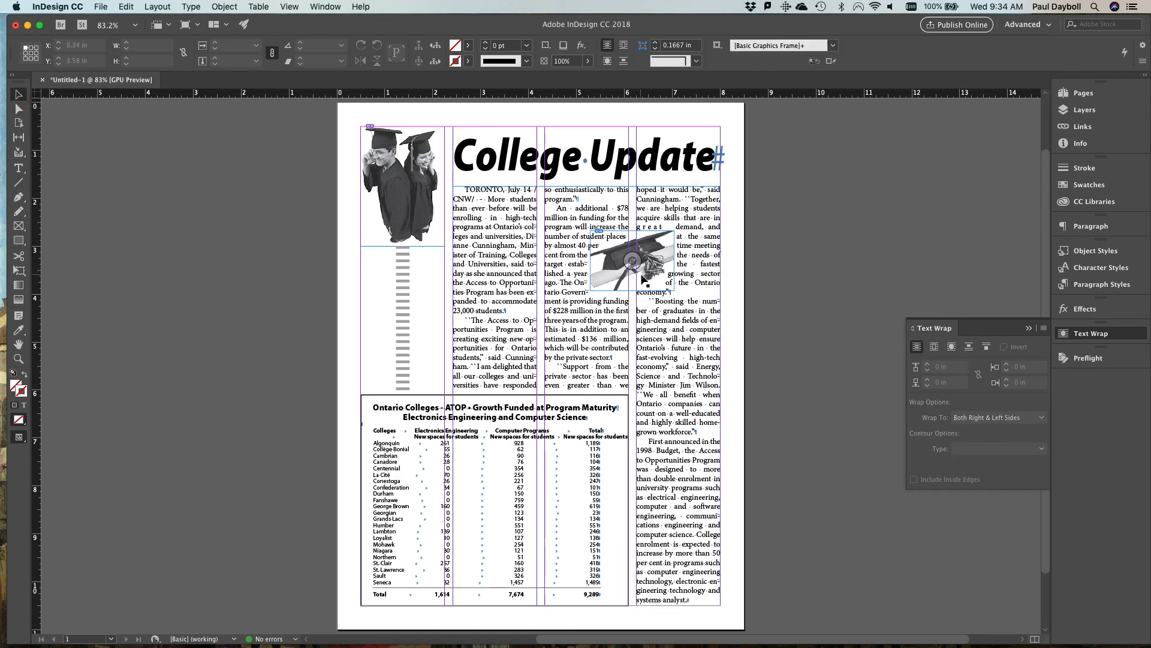
pyautogui.moveTo(644, 277); pyautogui.dragTo(634, 293)
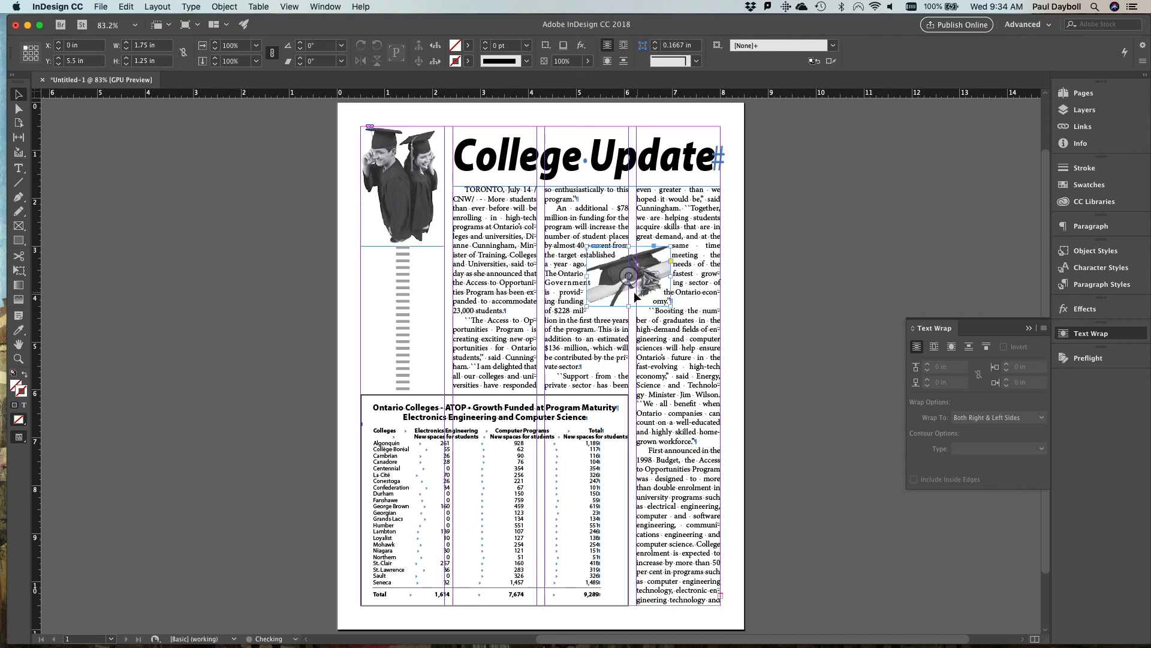
# Step: Select all of the body text and set its tracking to -10
pyautogui.press('t')
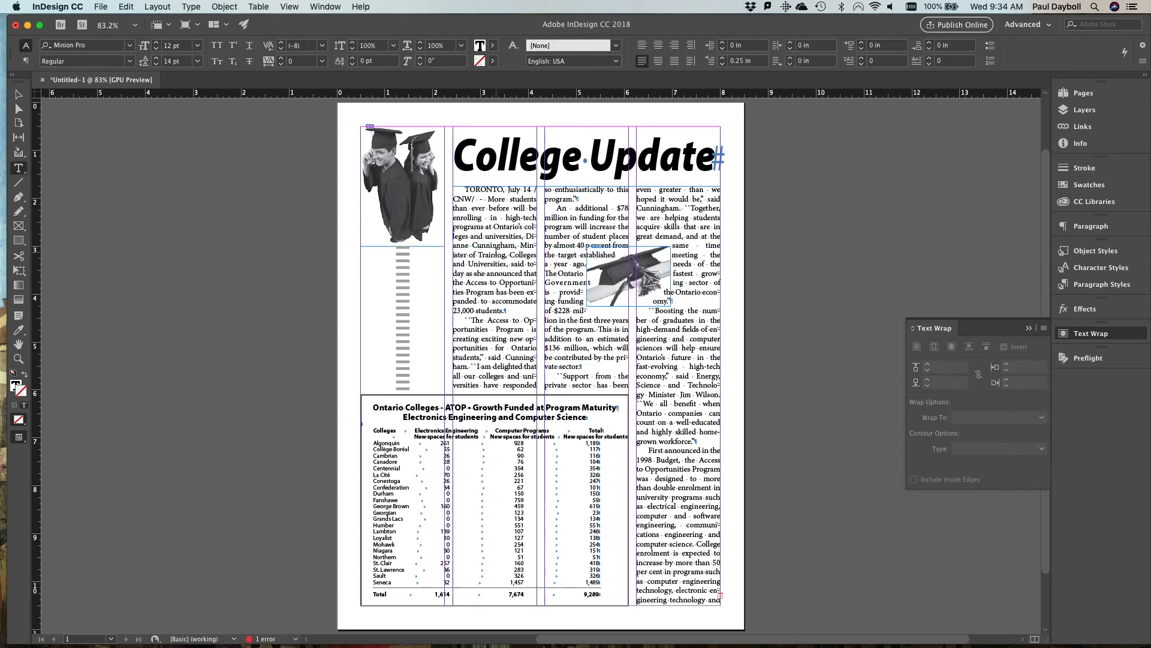
pyautogui.click(496, 250)
pyautogui.doubleClick(477, 236)
pyautogui.press('super+a')
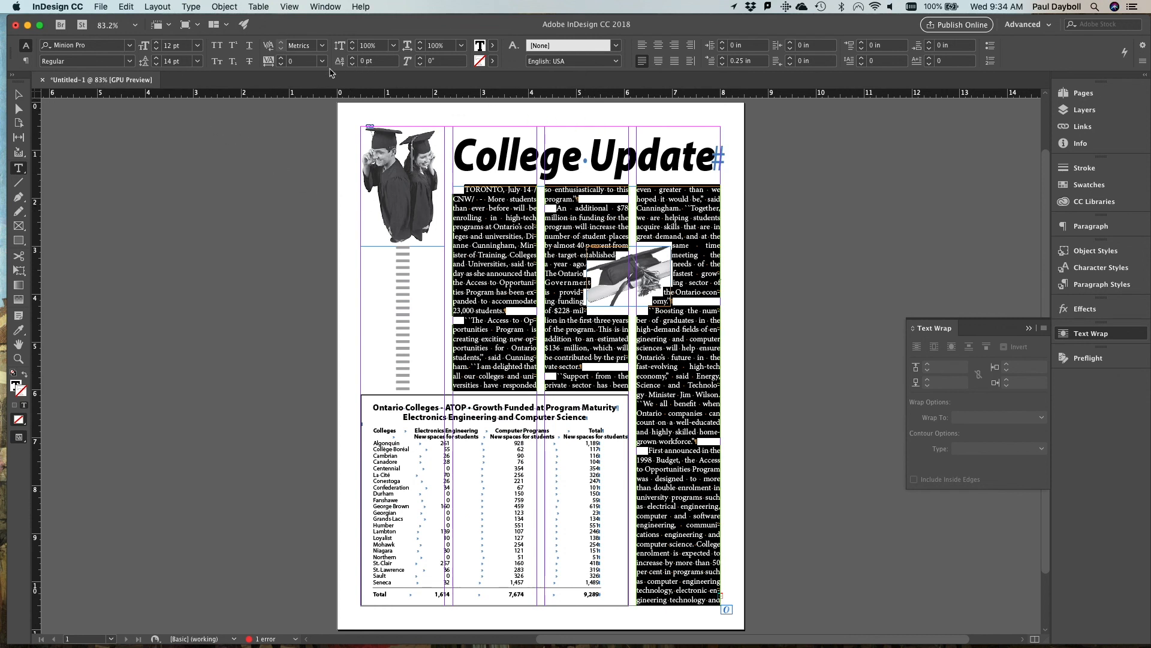
pyautogui.click(281, 64)
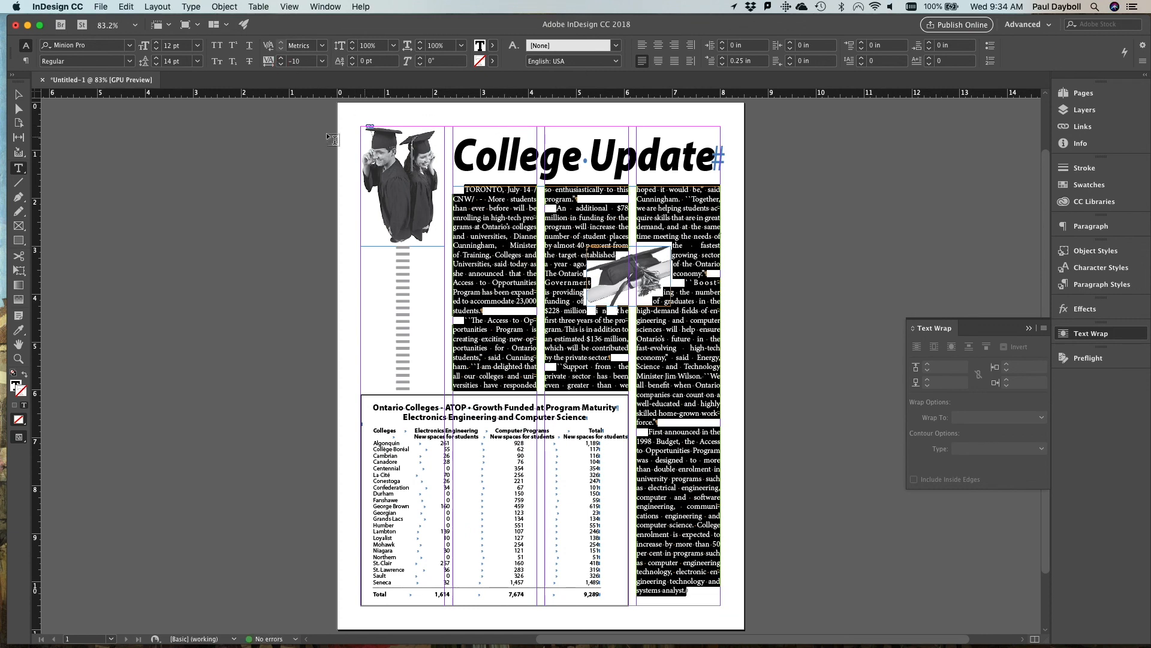
# Step: Set the hat image's text wrap offset to 0.125 in and preview the finished page without guides
pyautogui.click(18, 94)
pyautogui.click(638, 291)
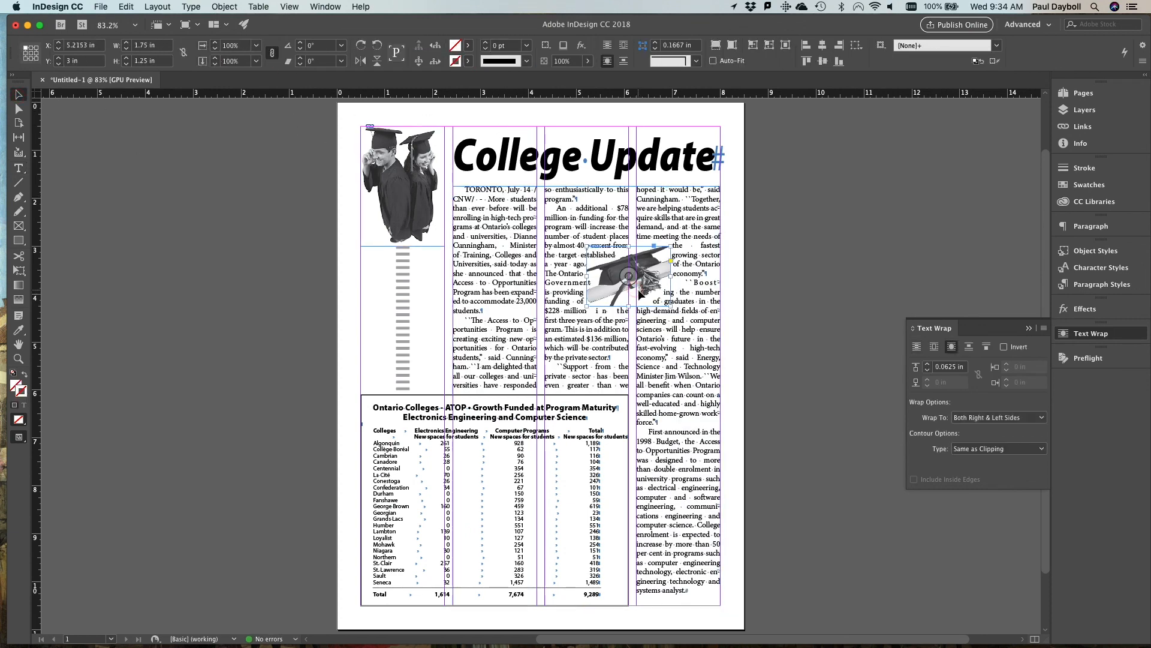
pyautogui.click(927, 366)
pyautogui.click(928, 366)
pyautogui.click(658, 288)
pyautogui.click(927, 364)
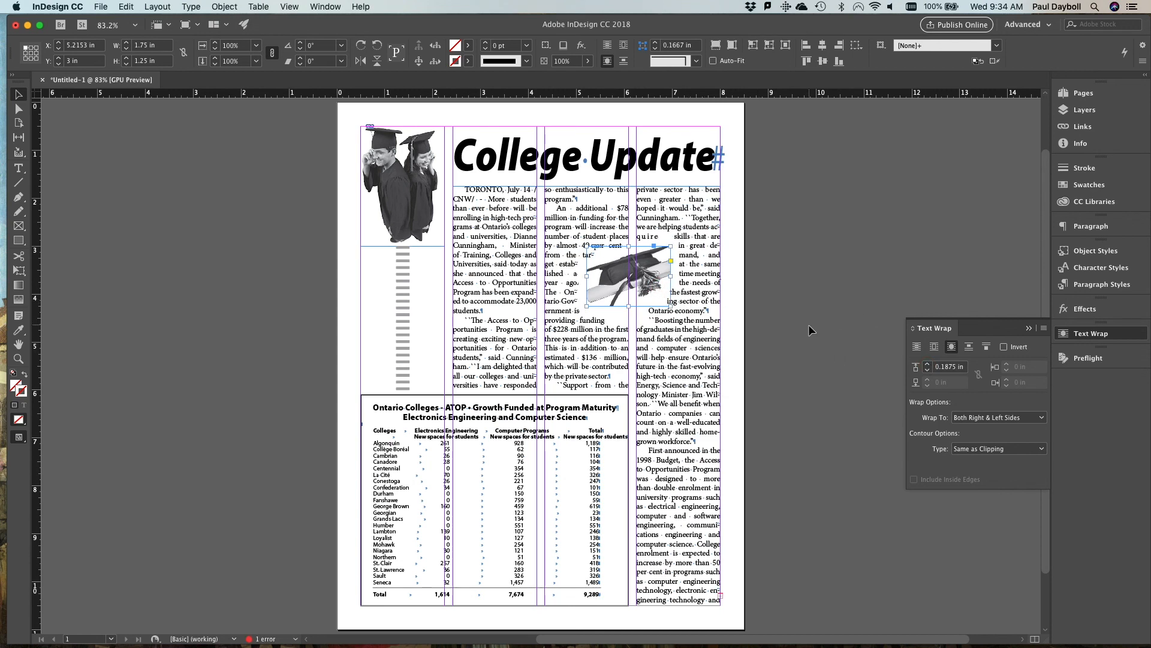
pyautogui.click(927, 369)
pyautogui.click(928, 373)
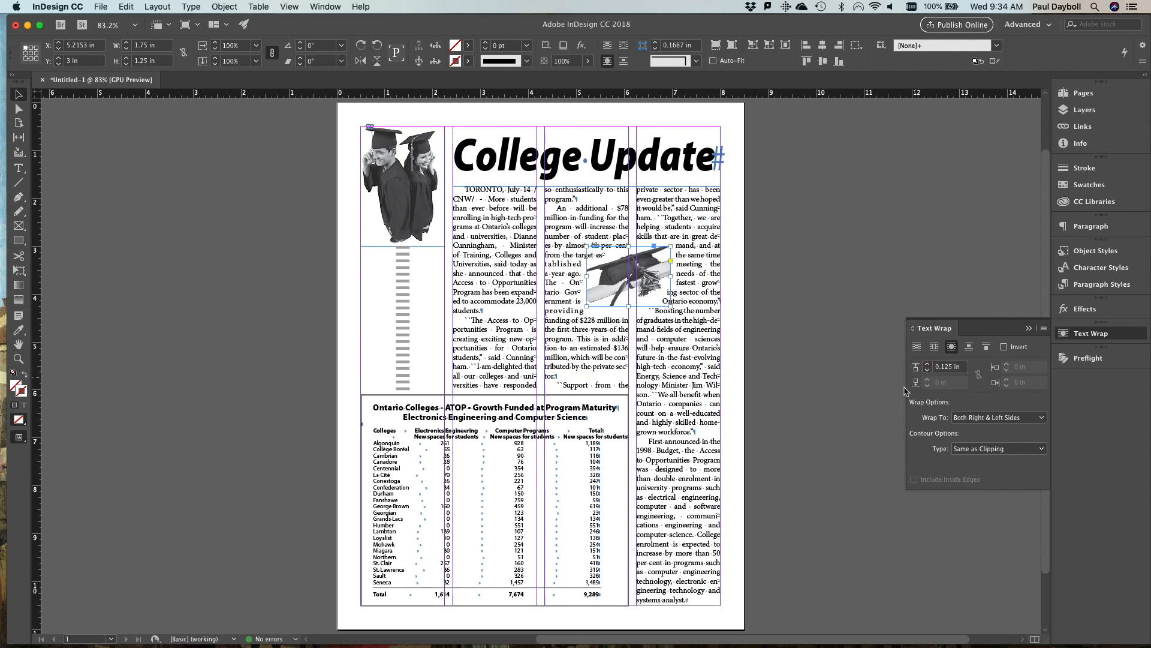
pyautogui.click(815, 473)
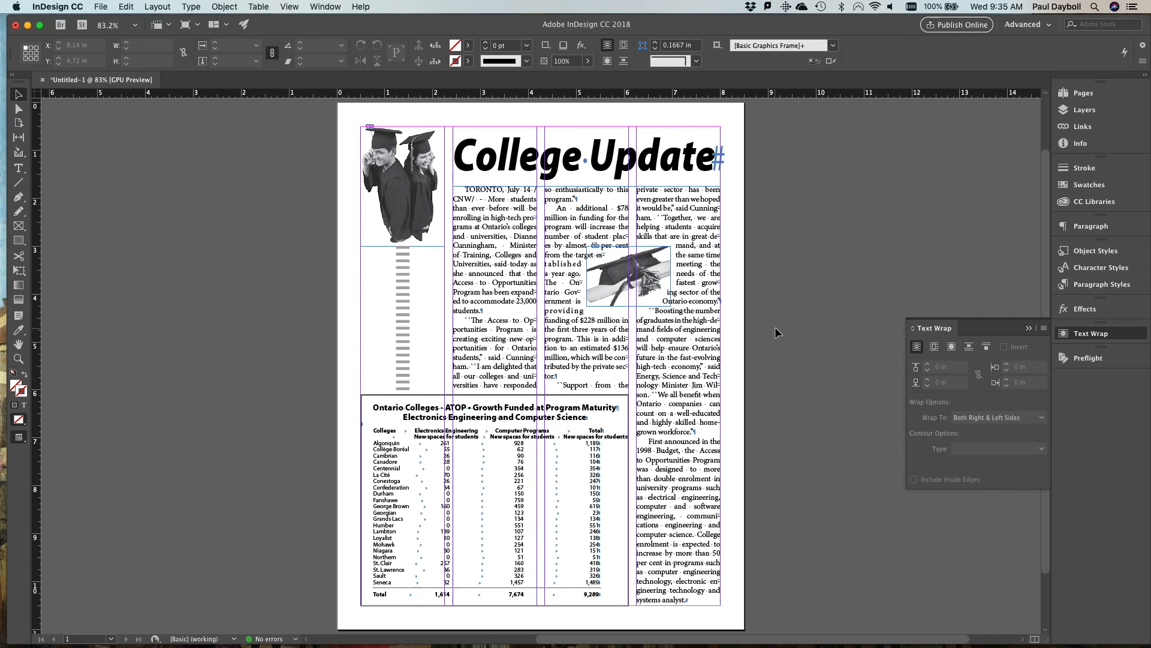
pyautogui.press('w')
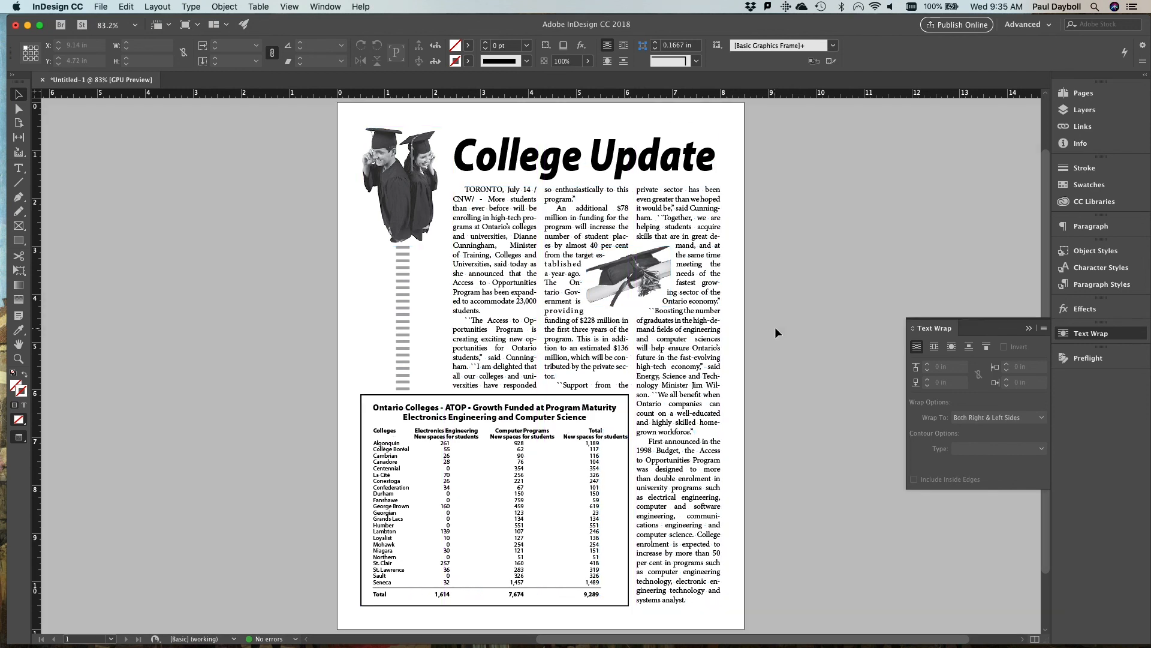